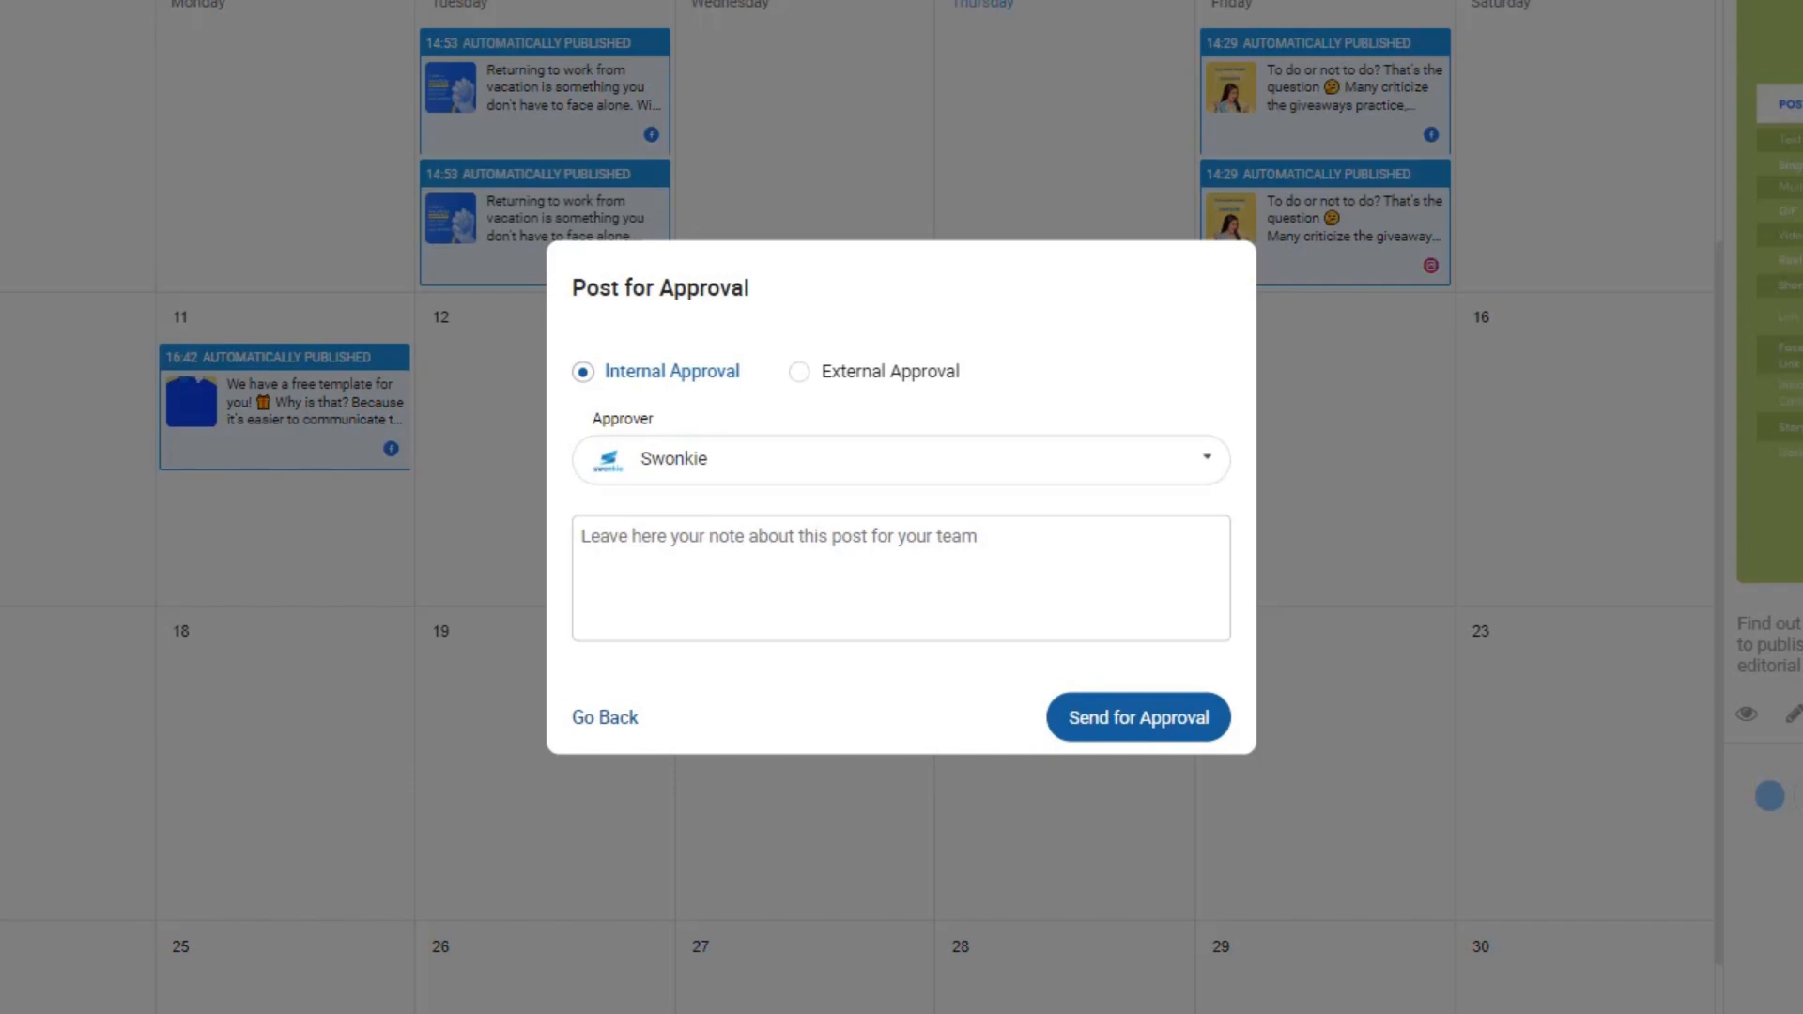
- Send the post to the Workflow Pool for external approval by the suggested reviewer, then view the pool
click(798, 372)
click(791, 395)
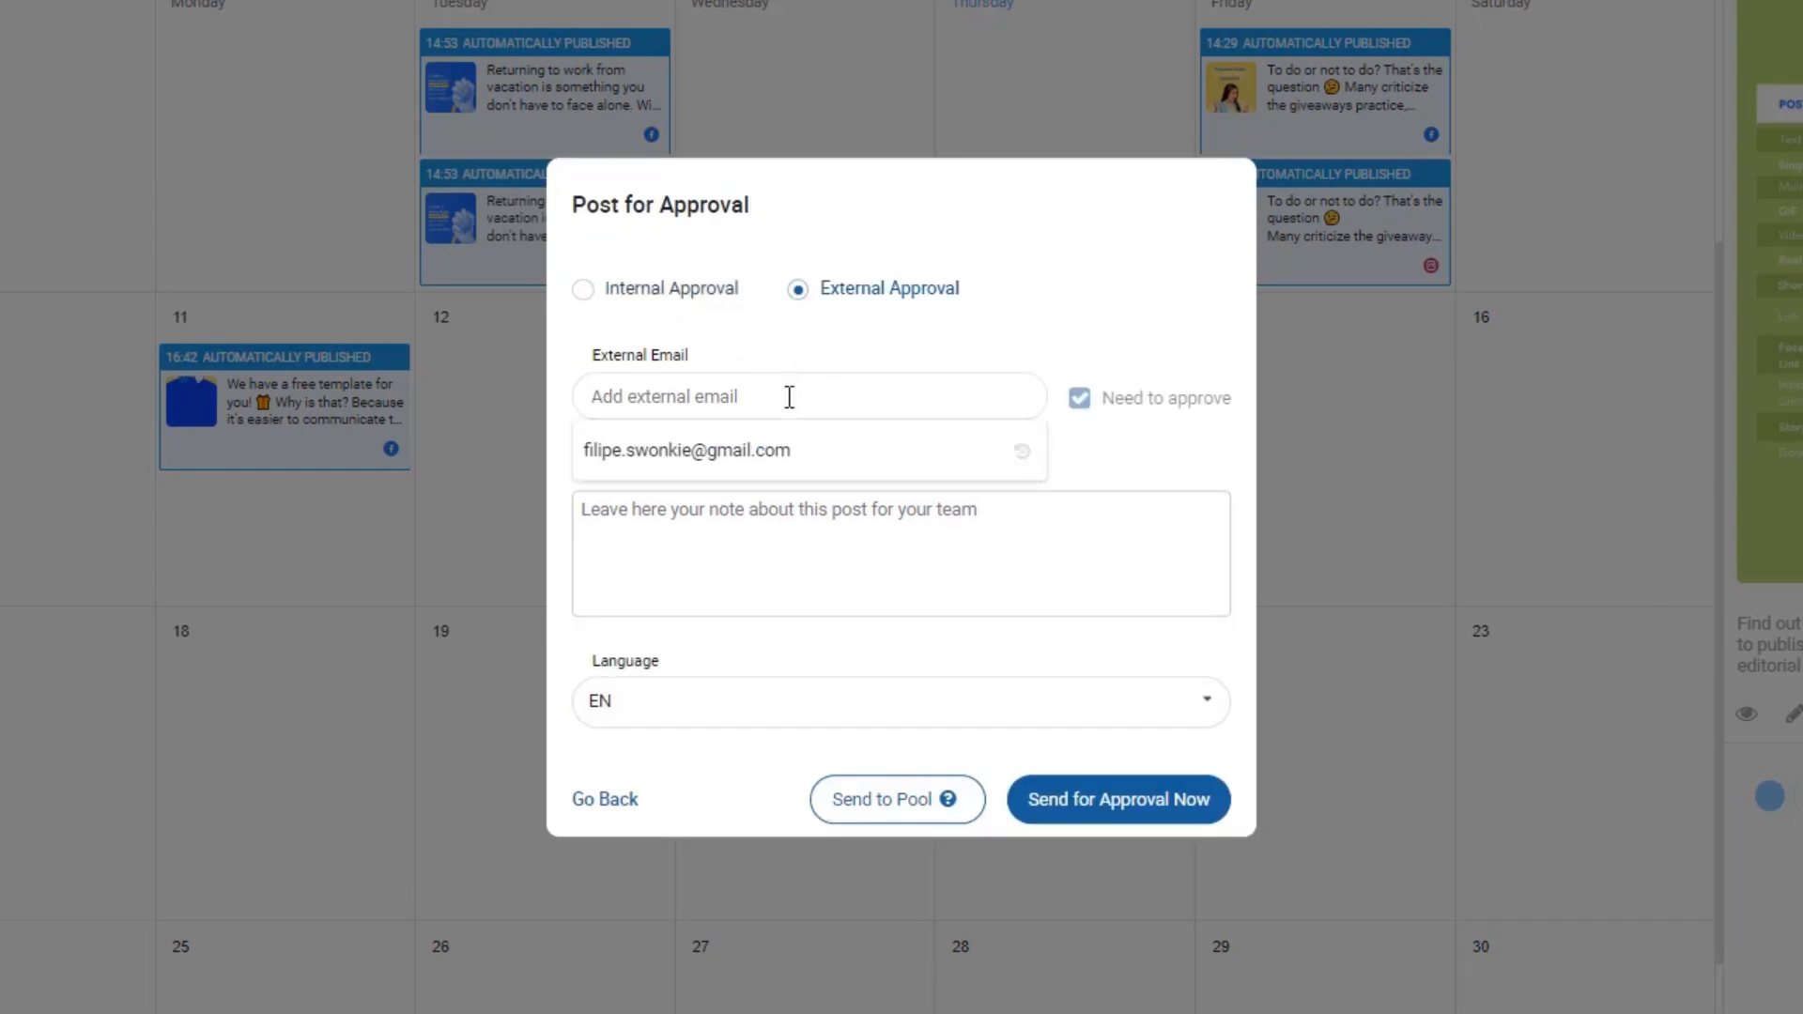
click(798, 455)
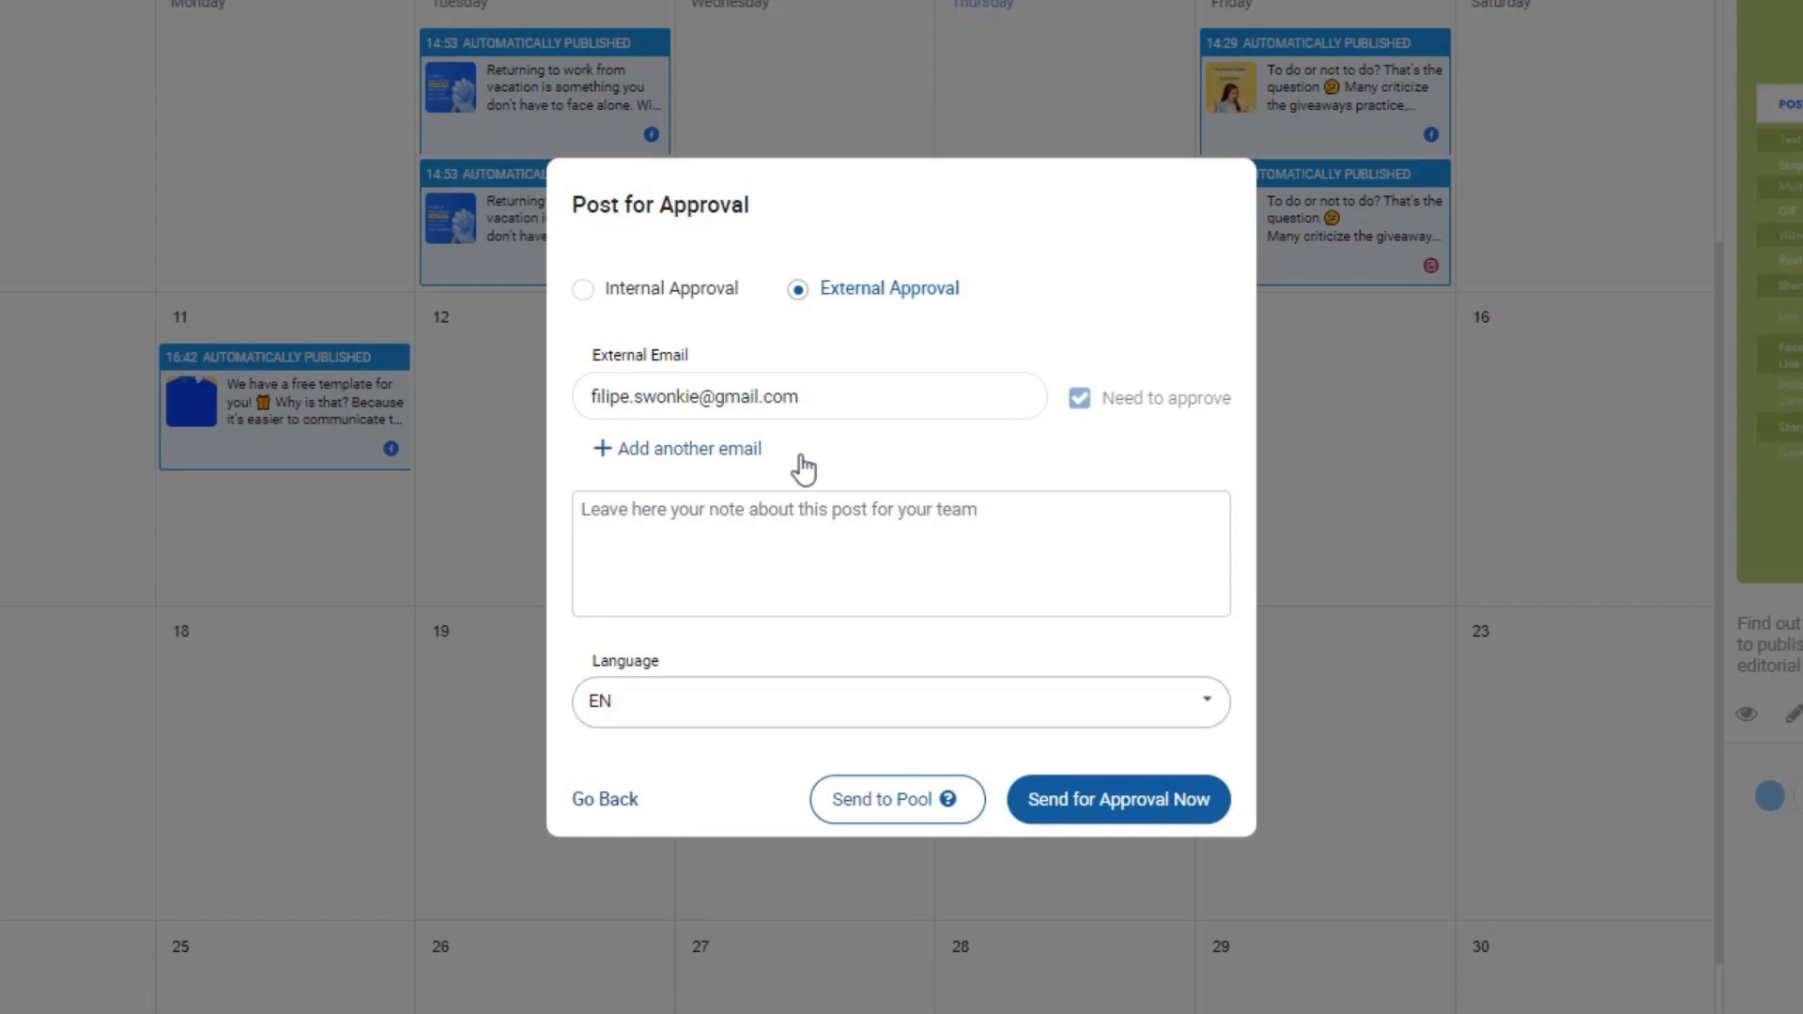
click(886, 799)
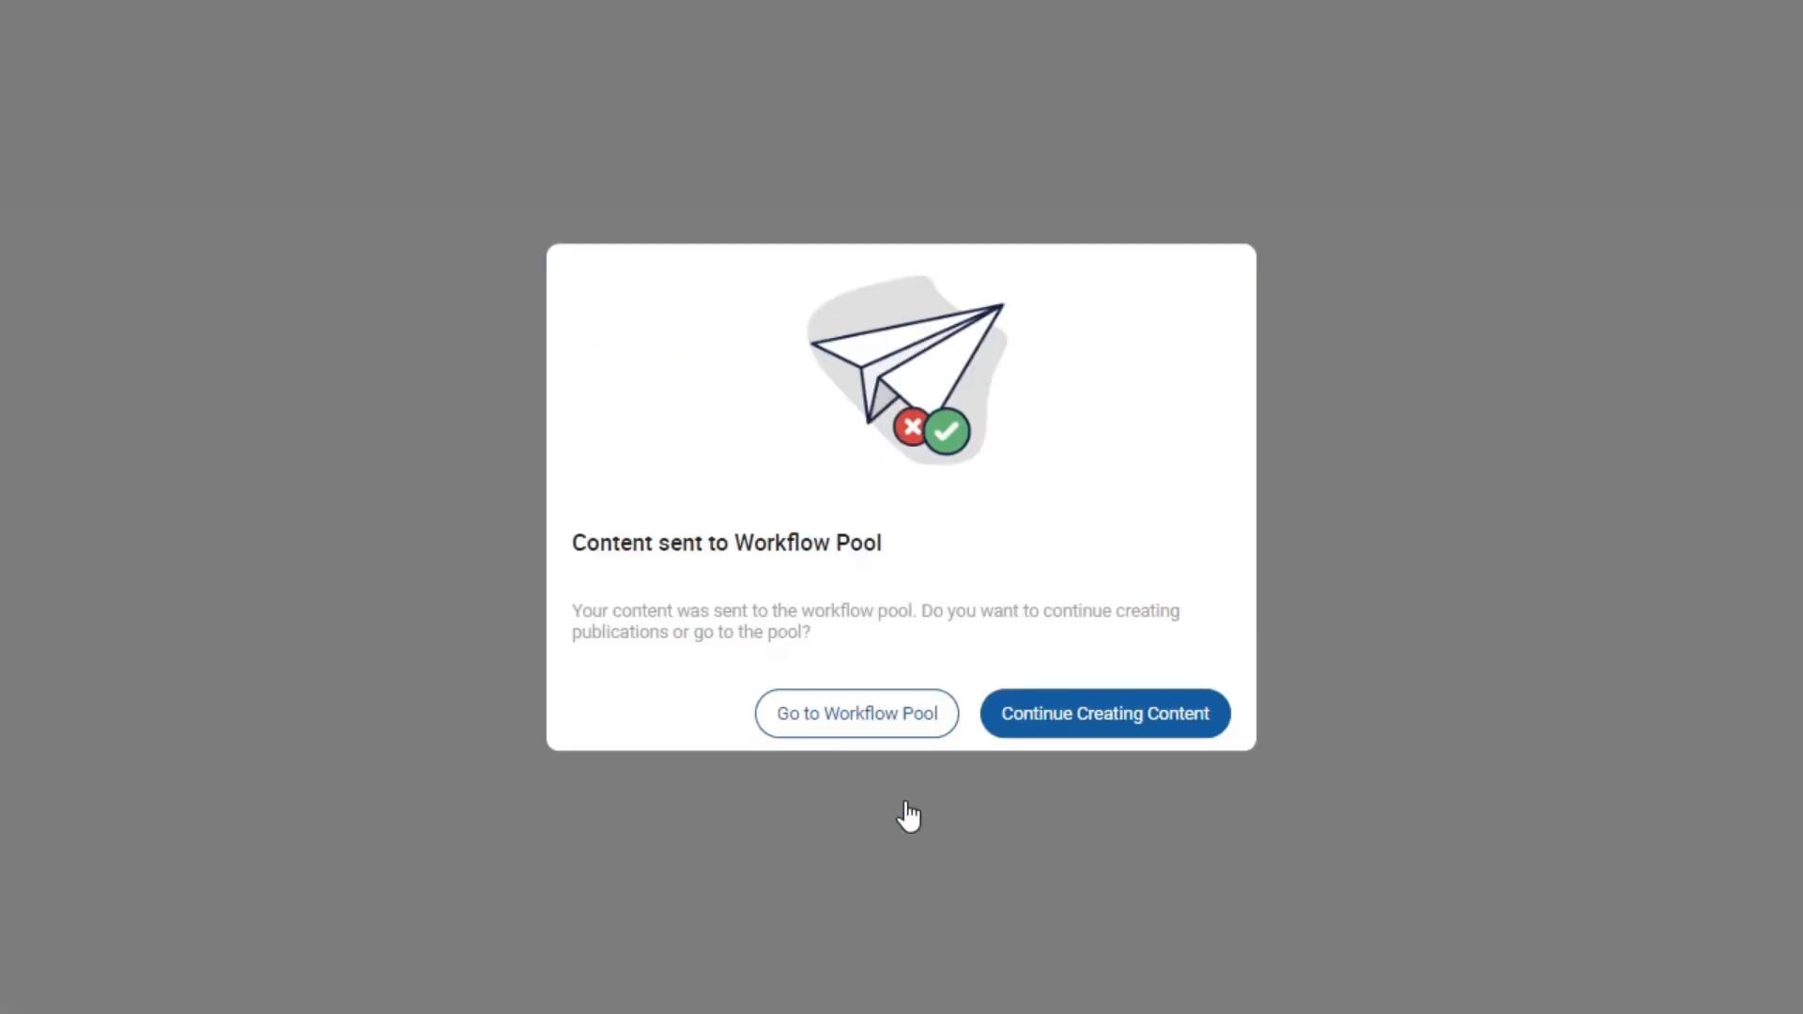
click(875, 727)
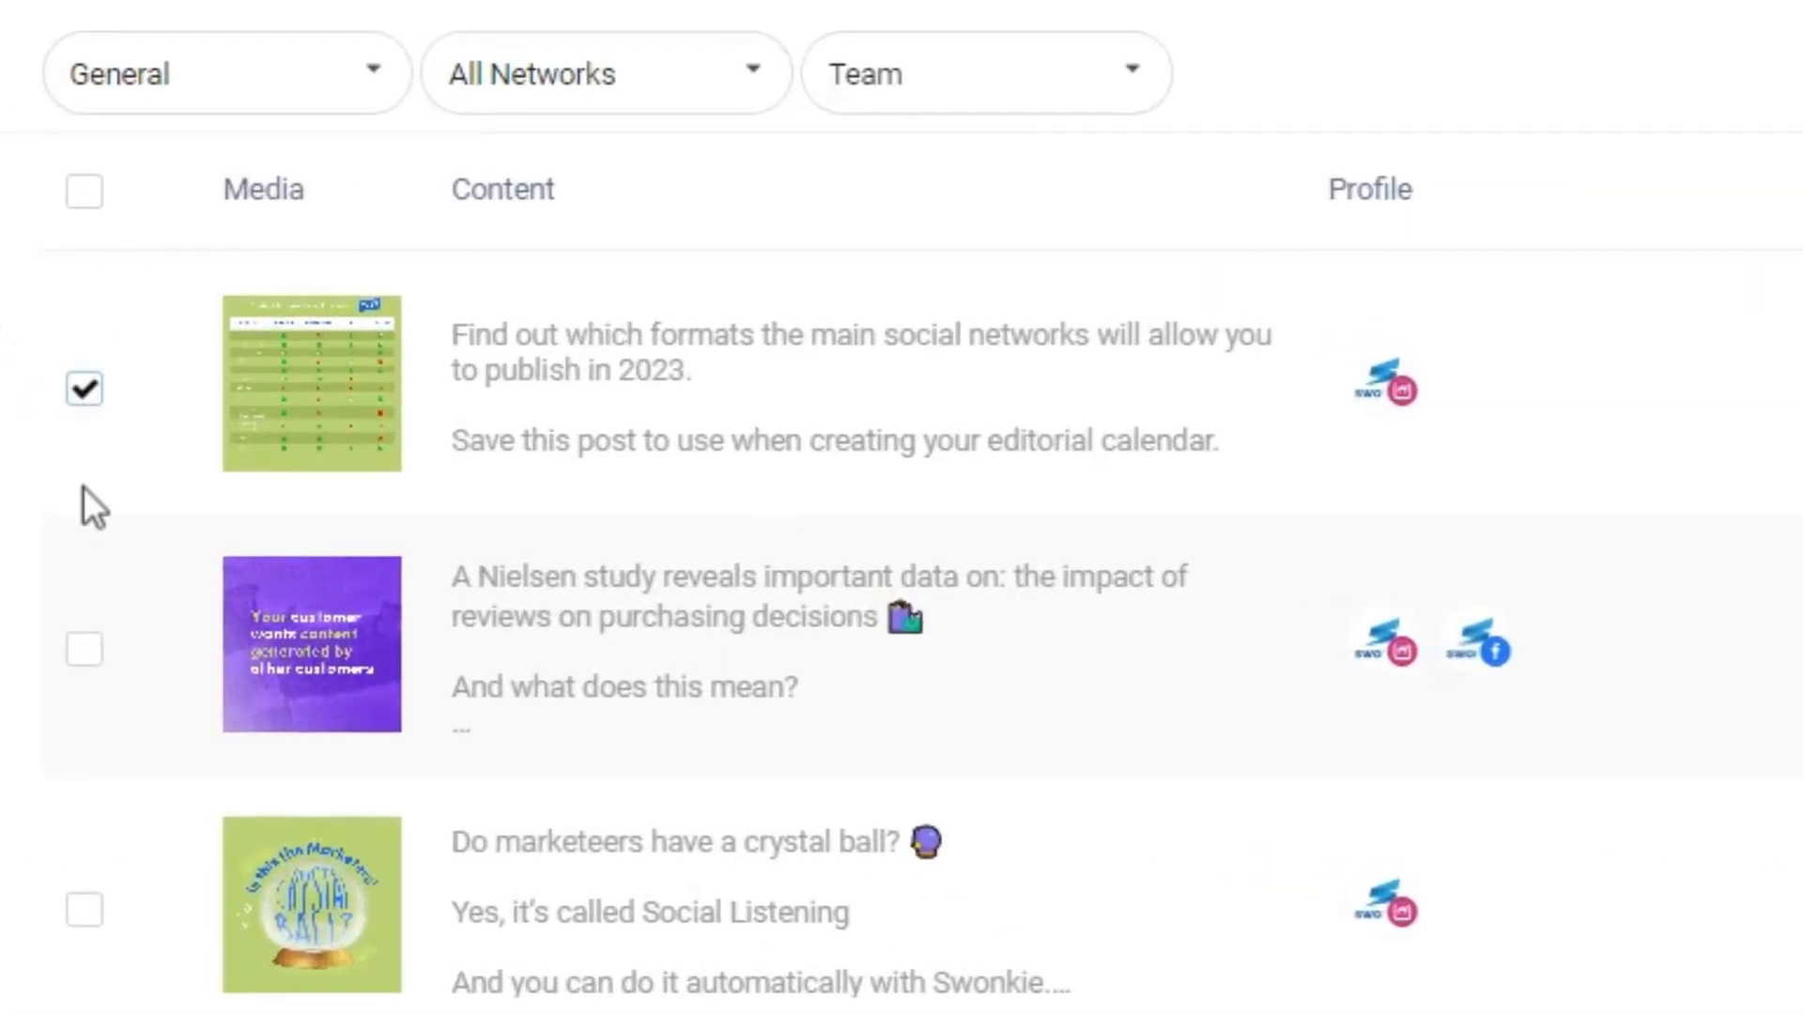
- Select the three pending pool posts and e-mail them to the reviewer for approval
click(86, 656)
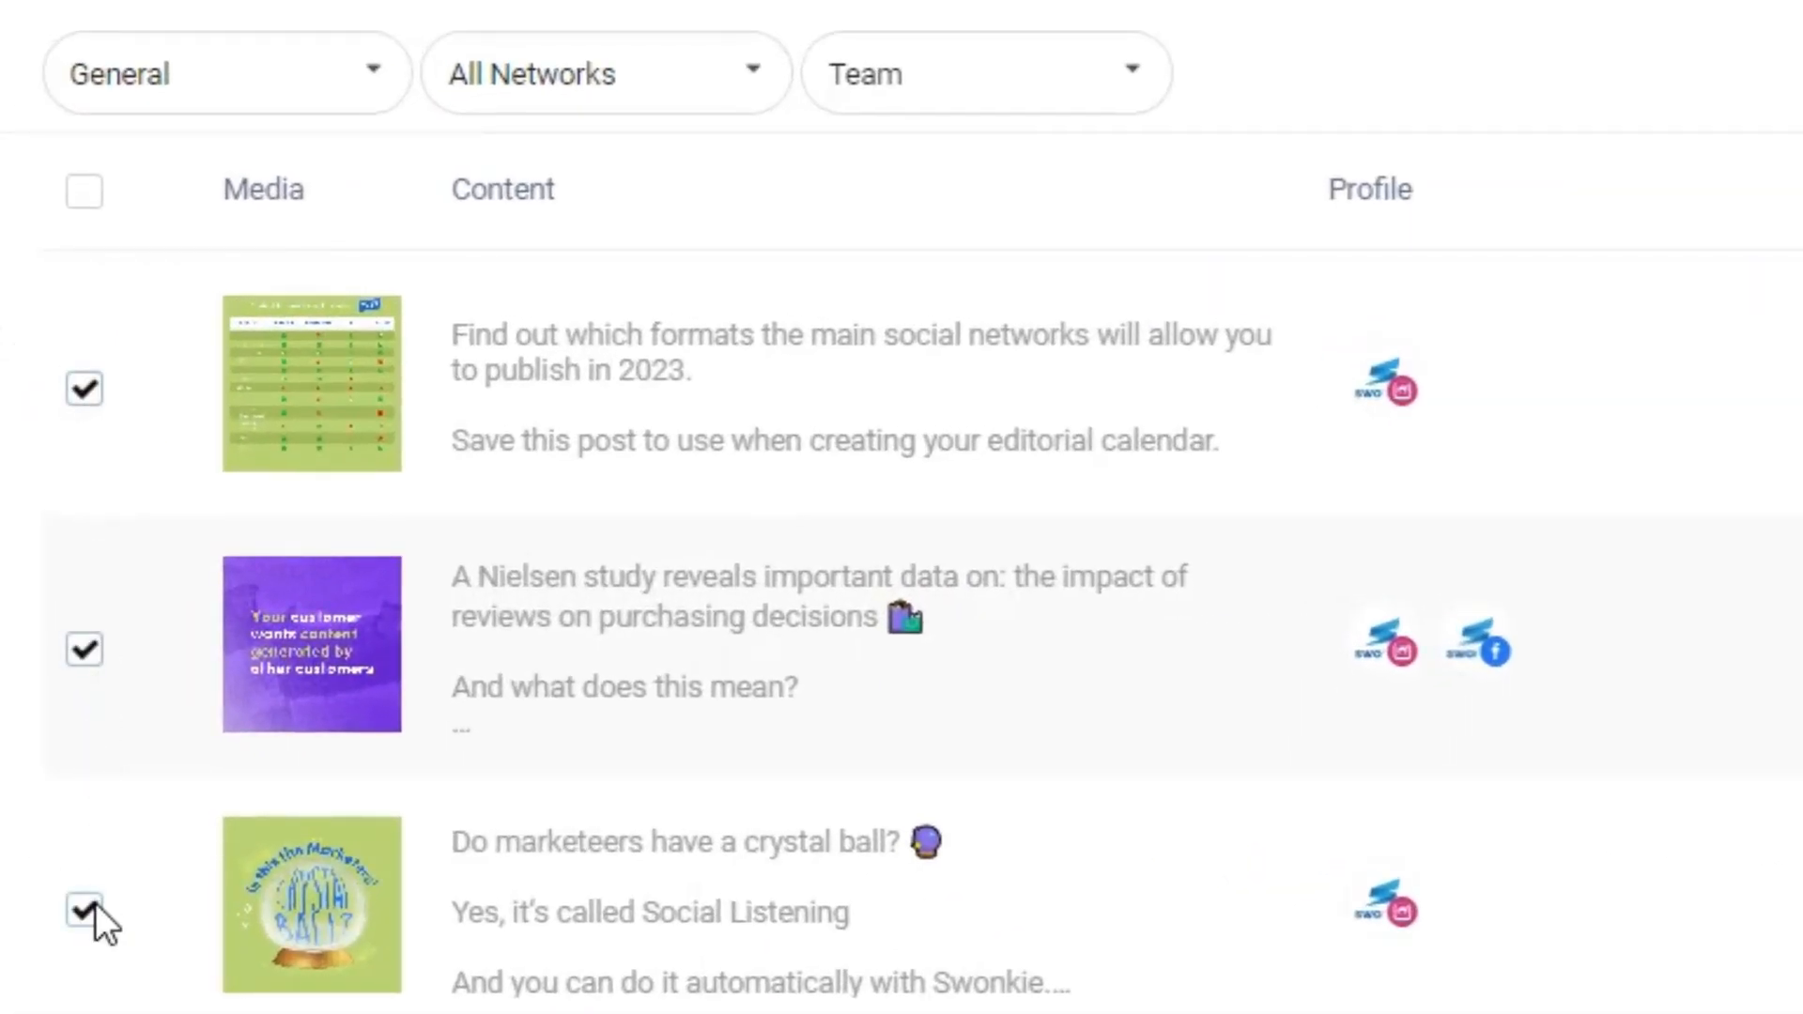
click(1424, 489)
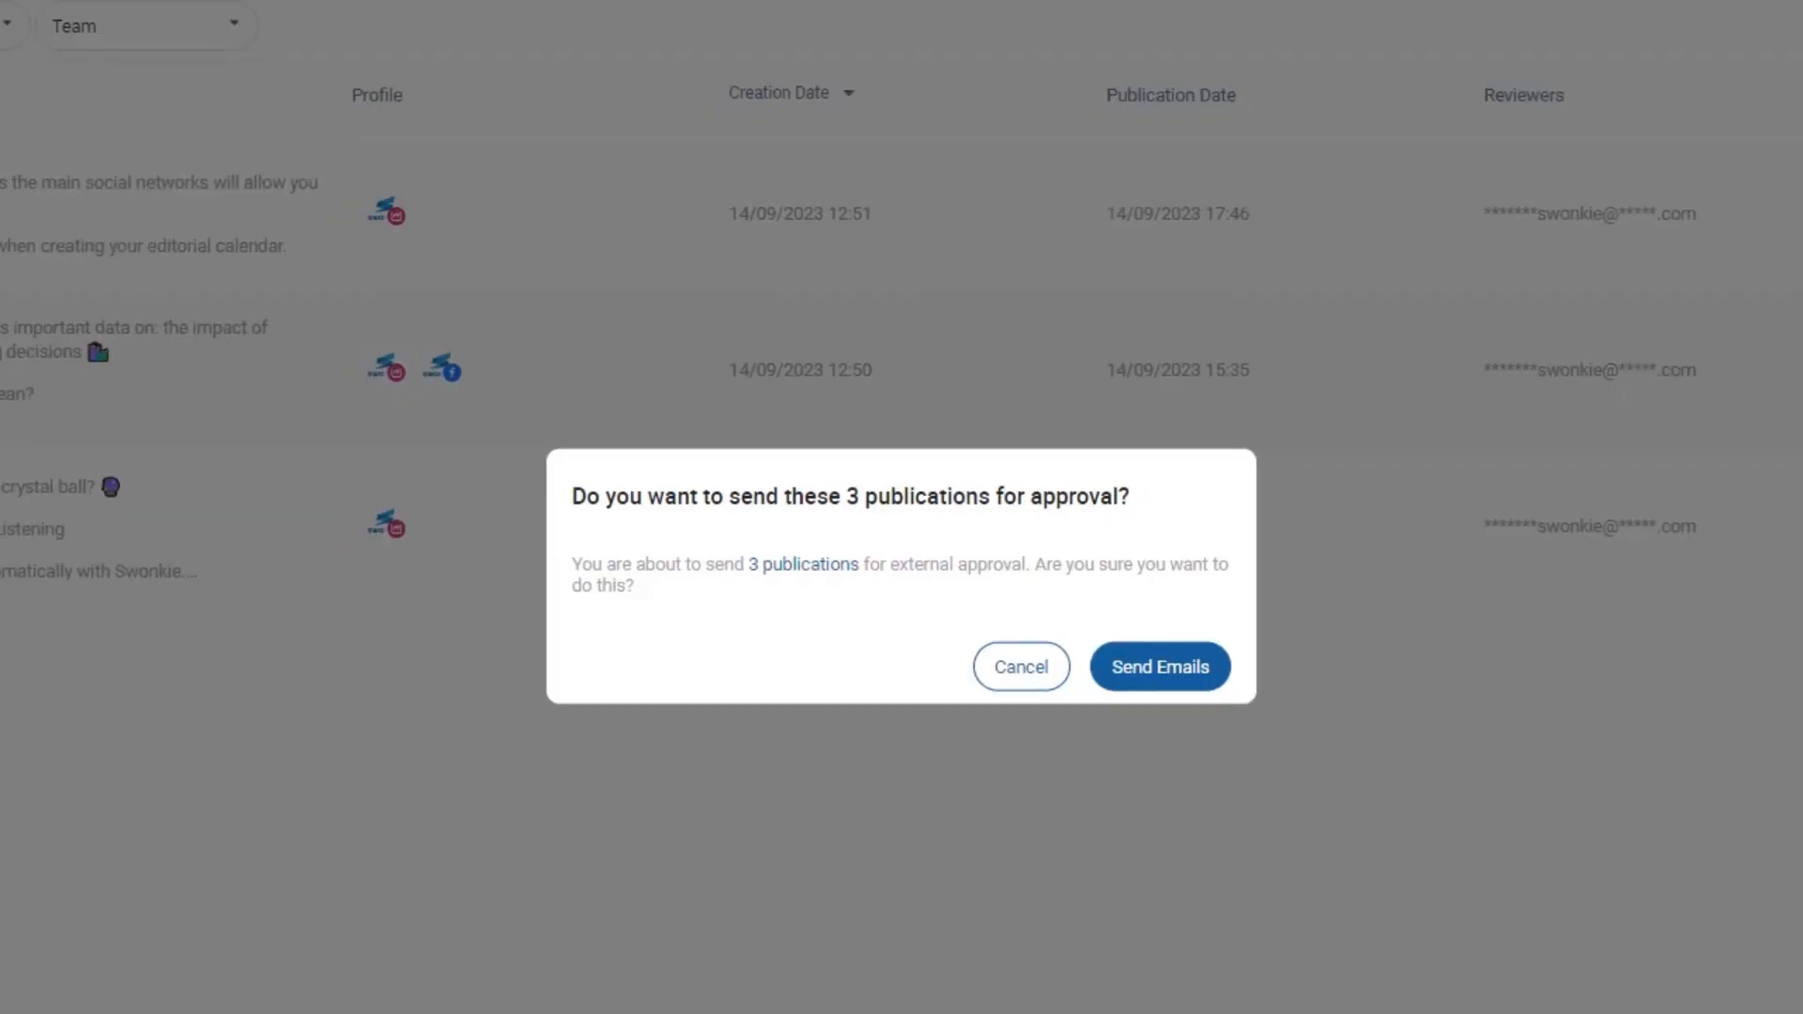
click(1169, 671)
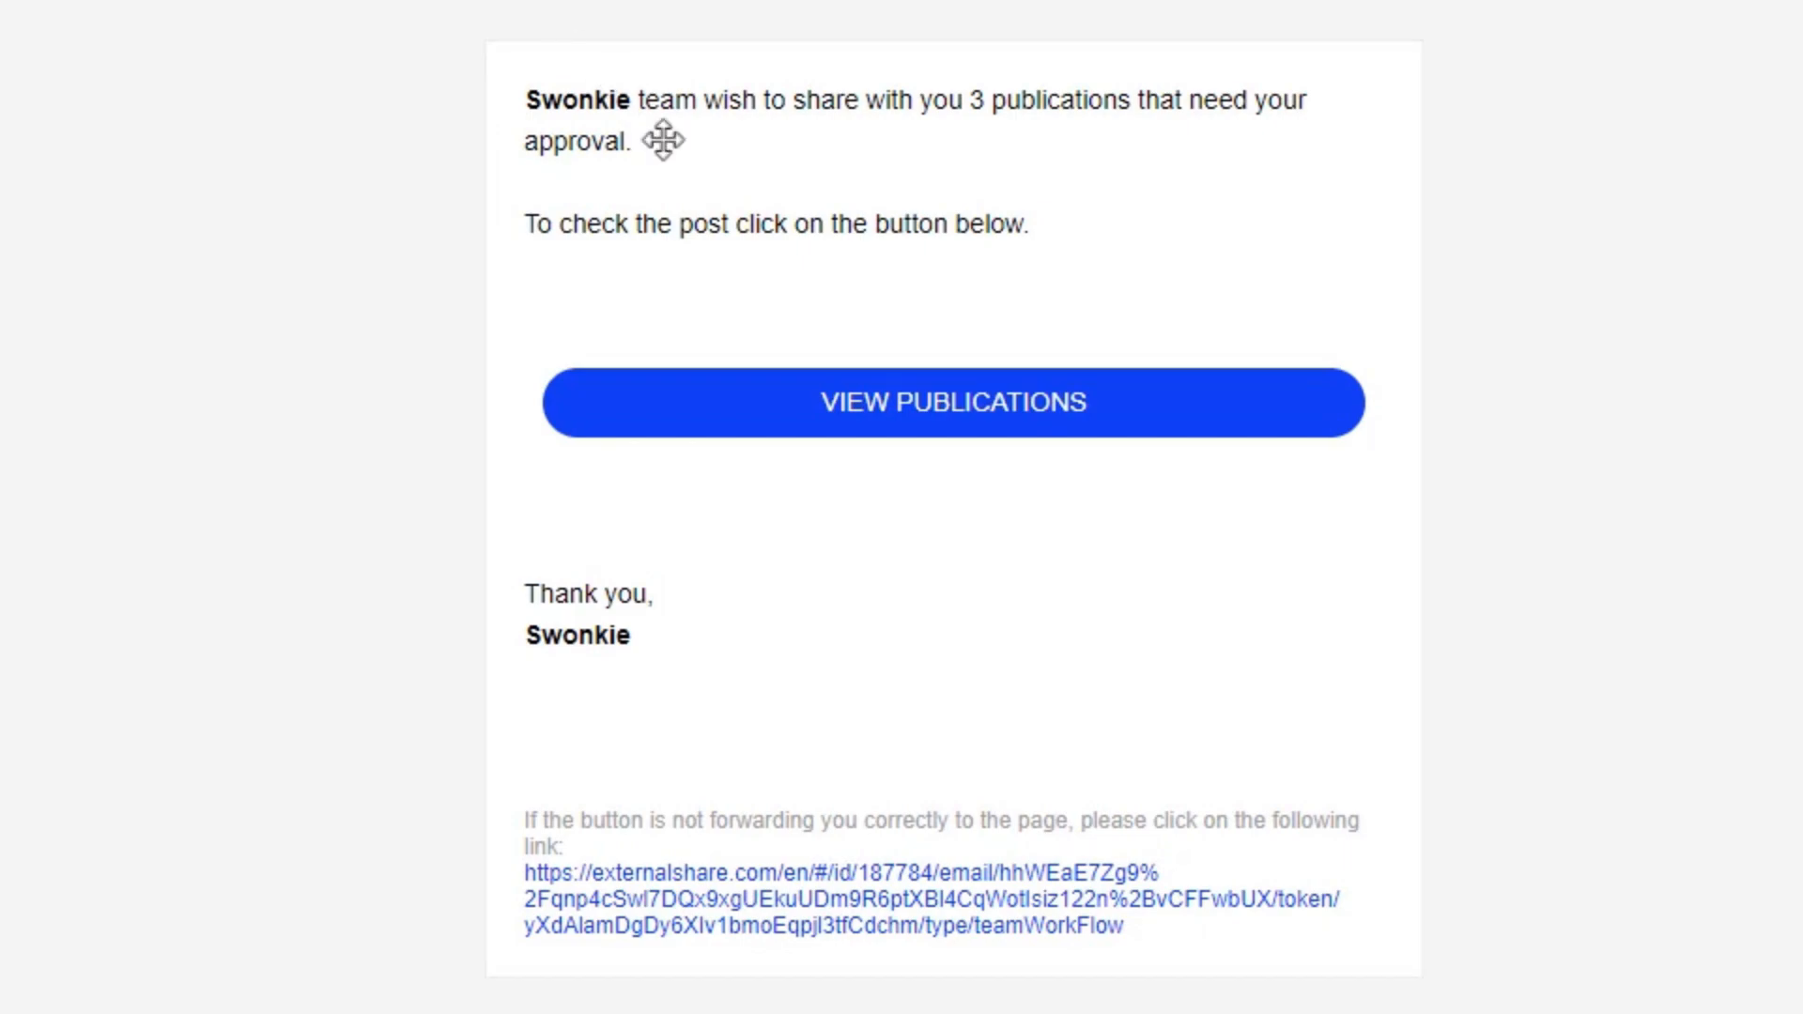
- As reviewer, add the note 'Can you remove the hashtags?' on the content-formats post
click(894, 404)
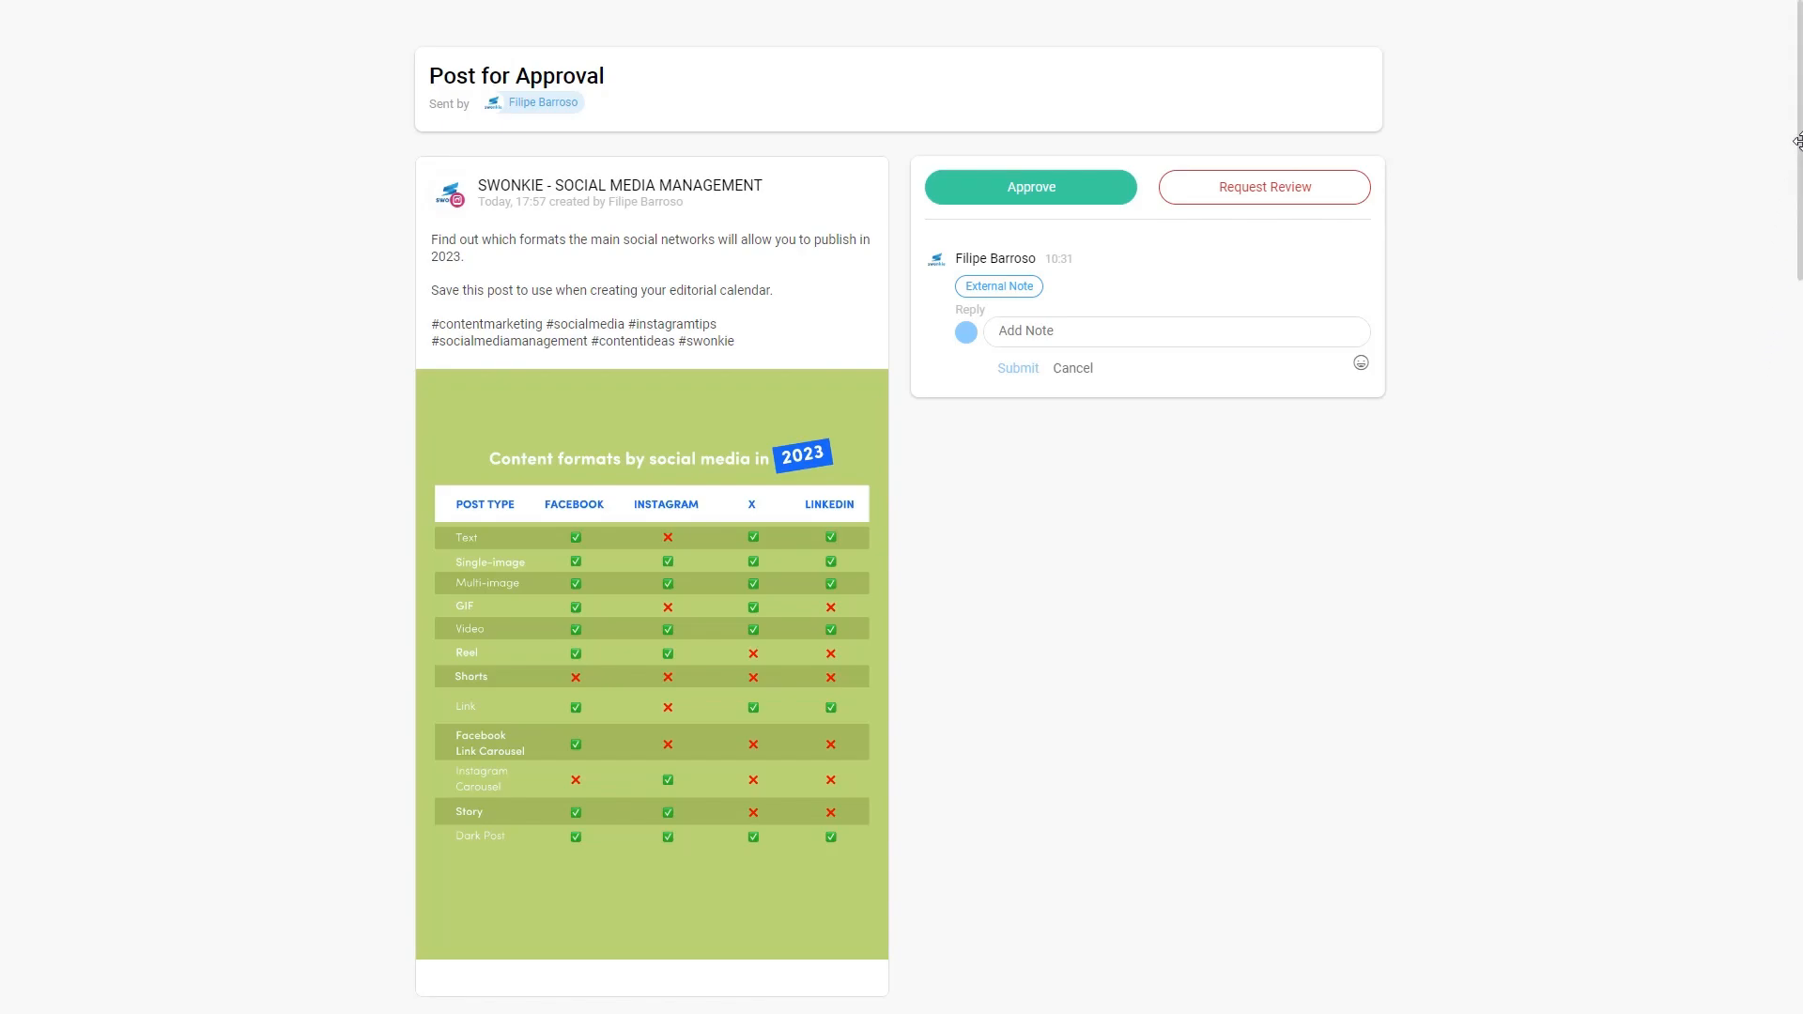
scroll(1795, 235, down, 3)
drag(1796, 222, 1796, 679)
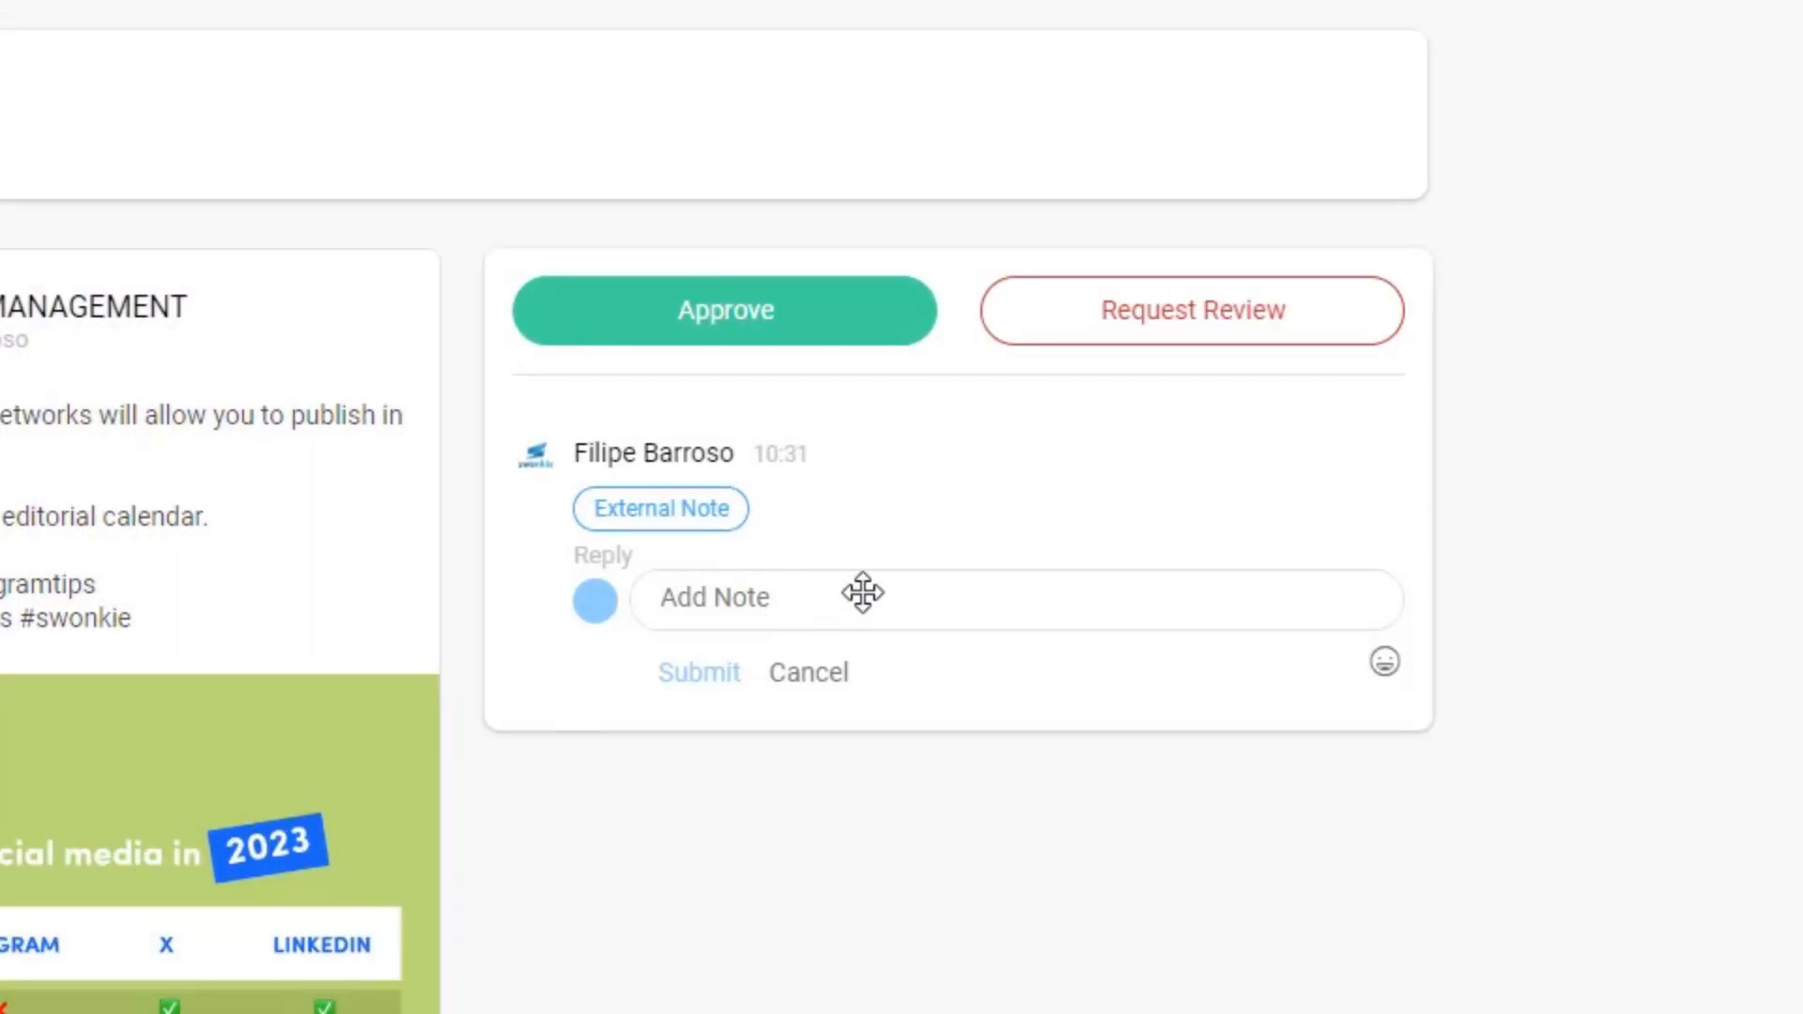
click(1099, 328)
text(Can you remove the hashtags?)
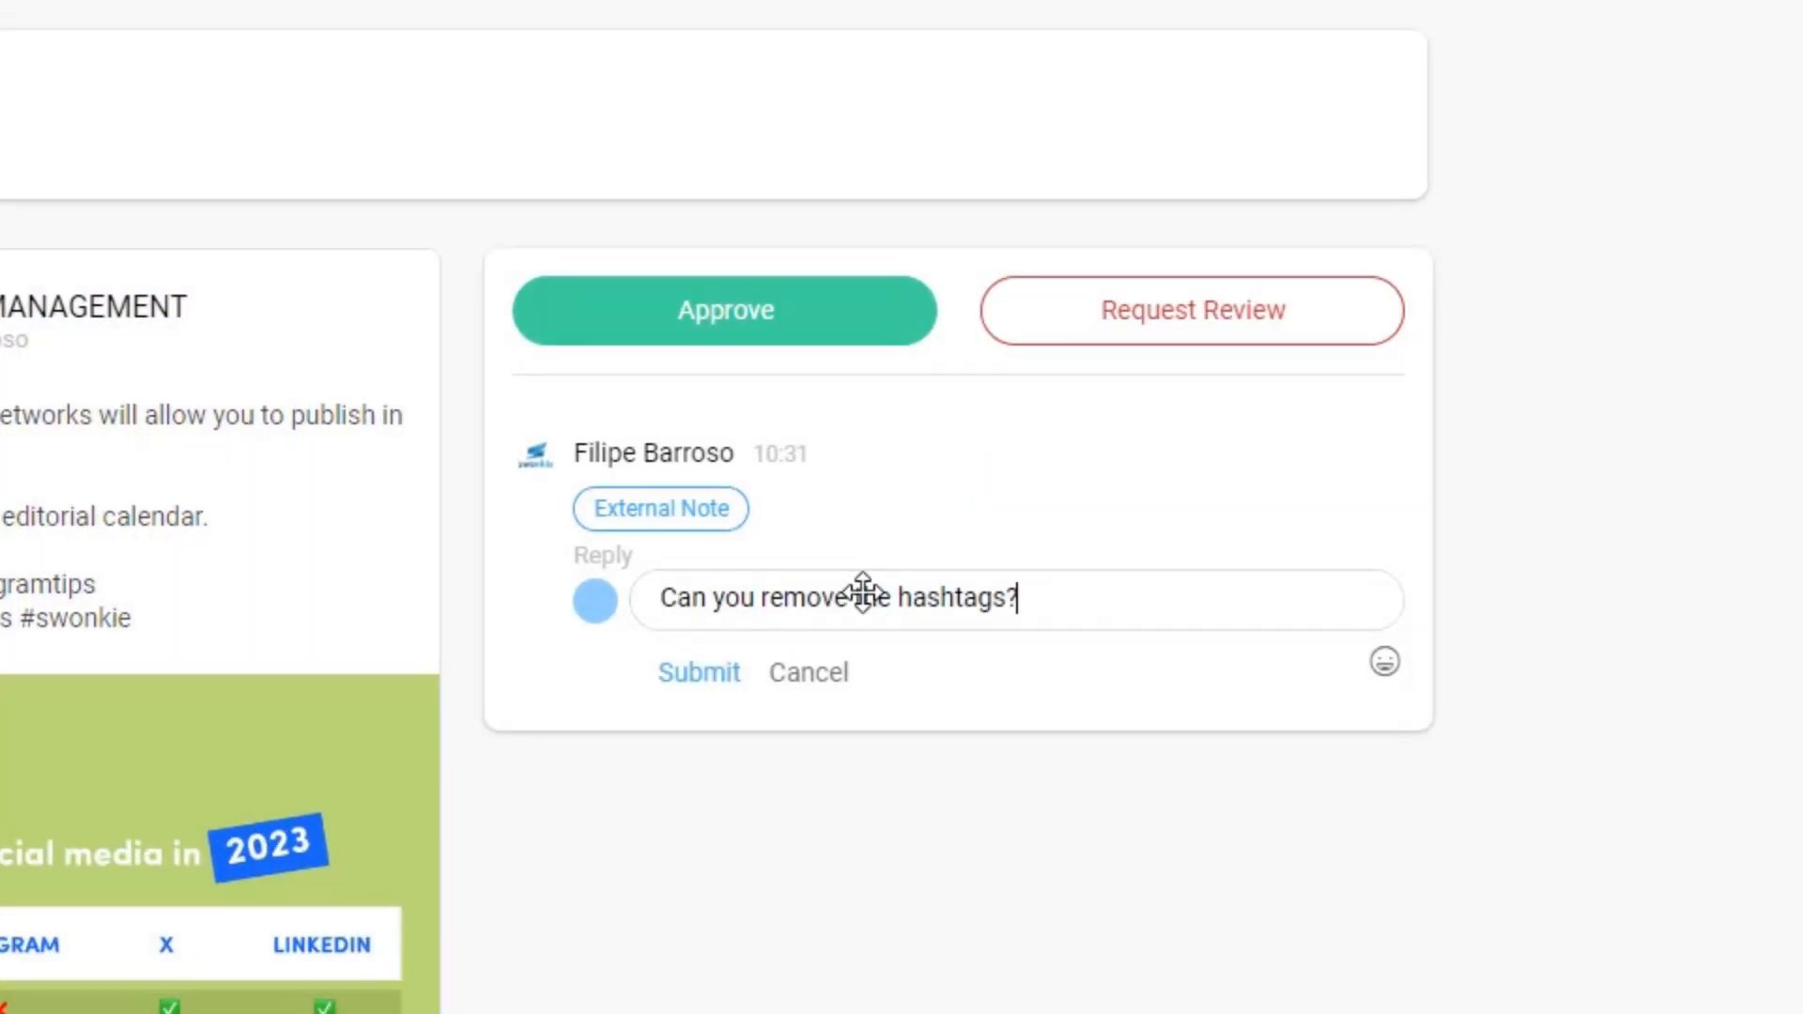
click(702, 669)
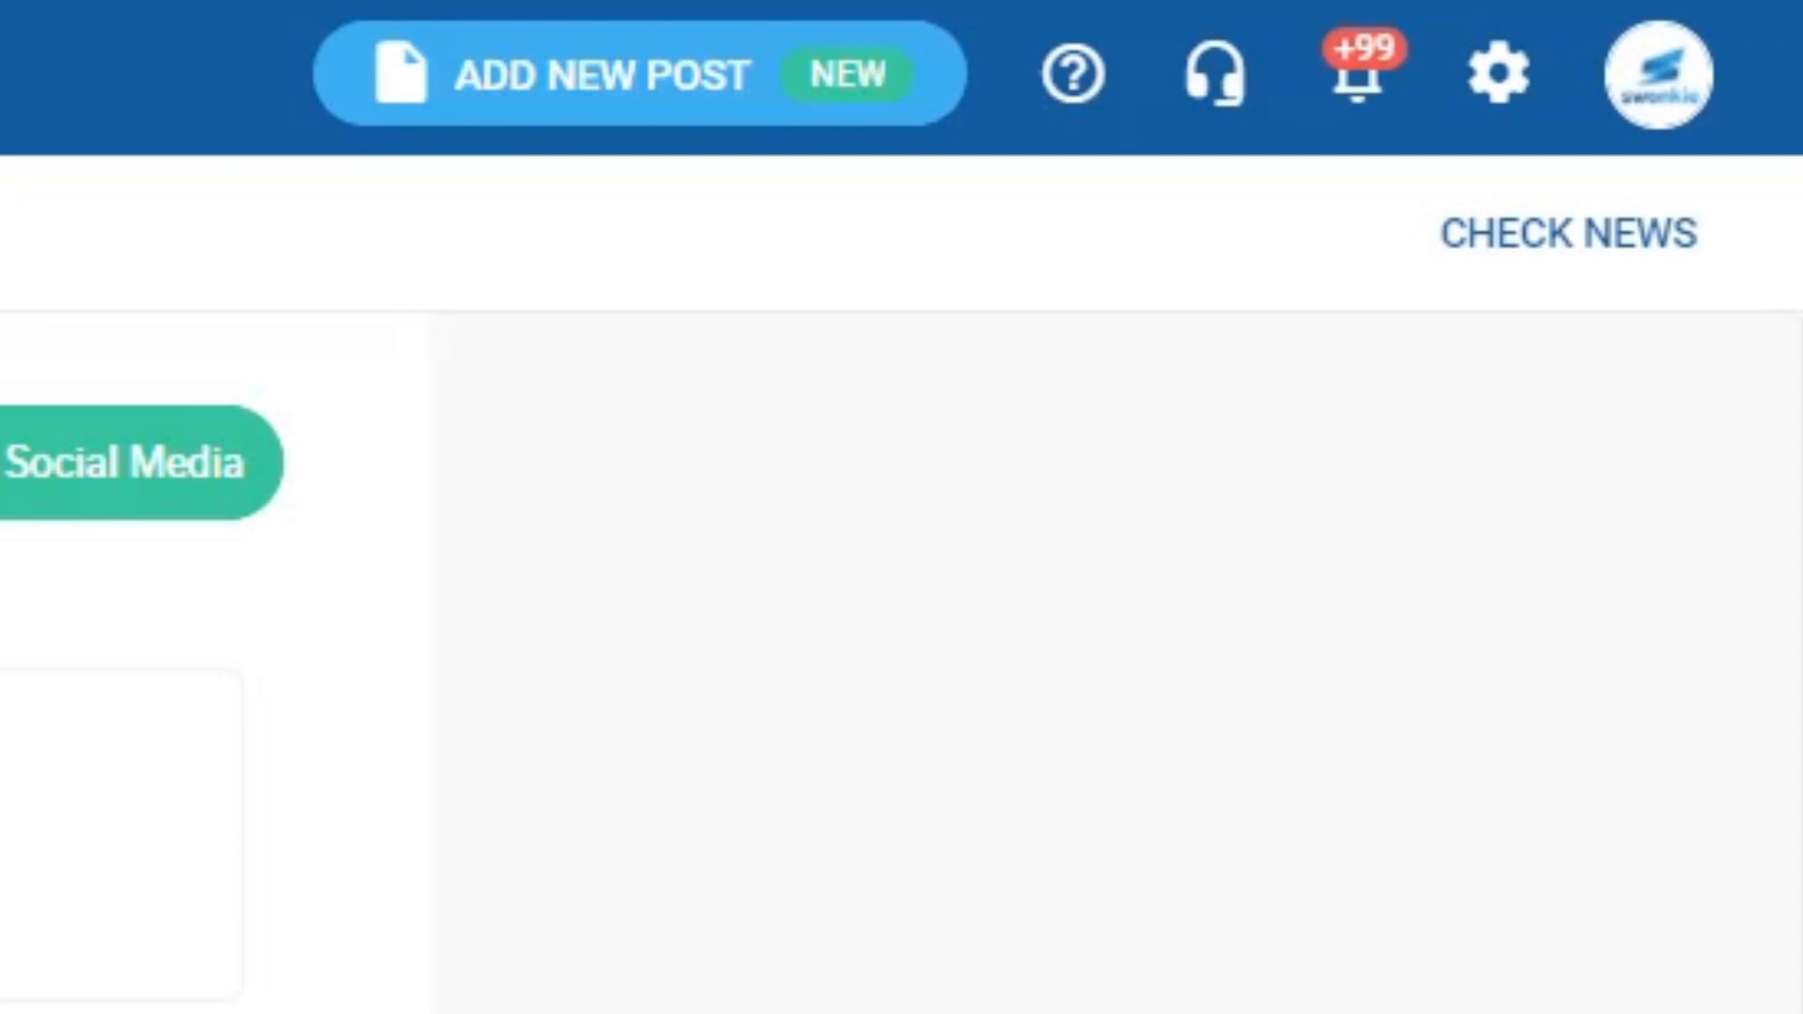
- Open the commented content-formats post from Notifications and delete its hashtag line
click(1373, 100)
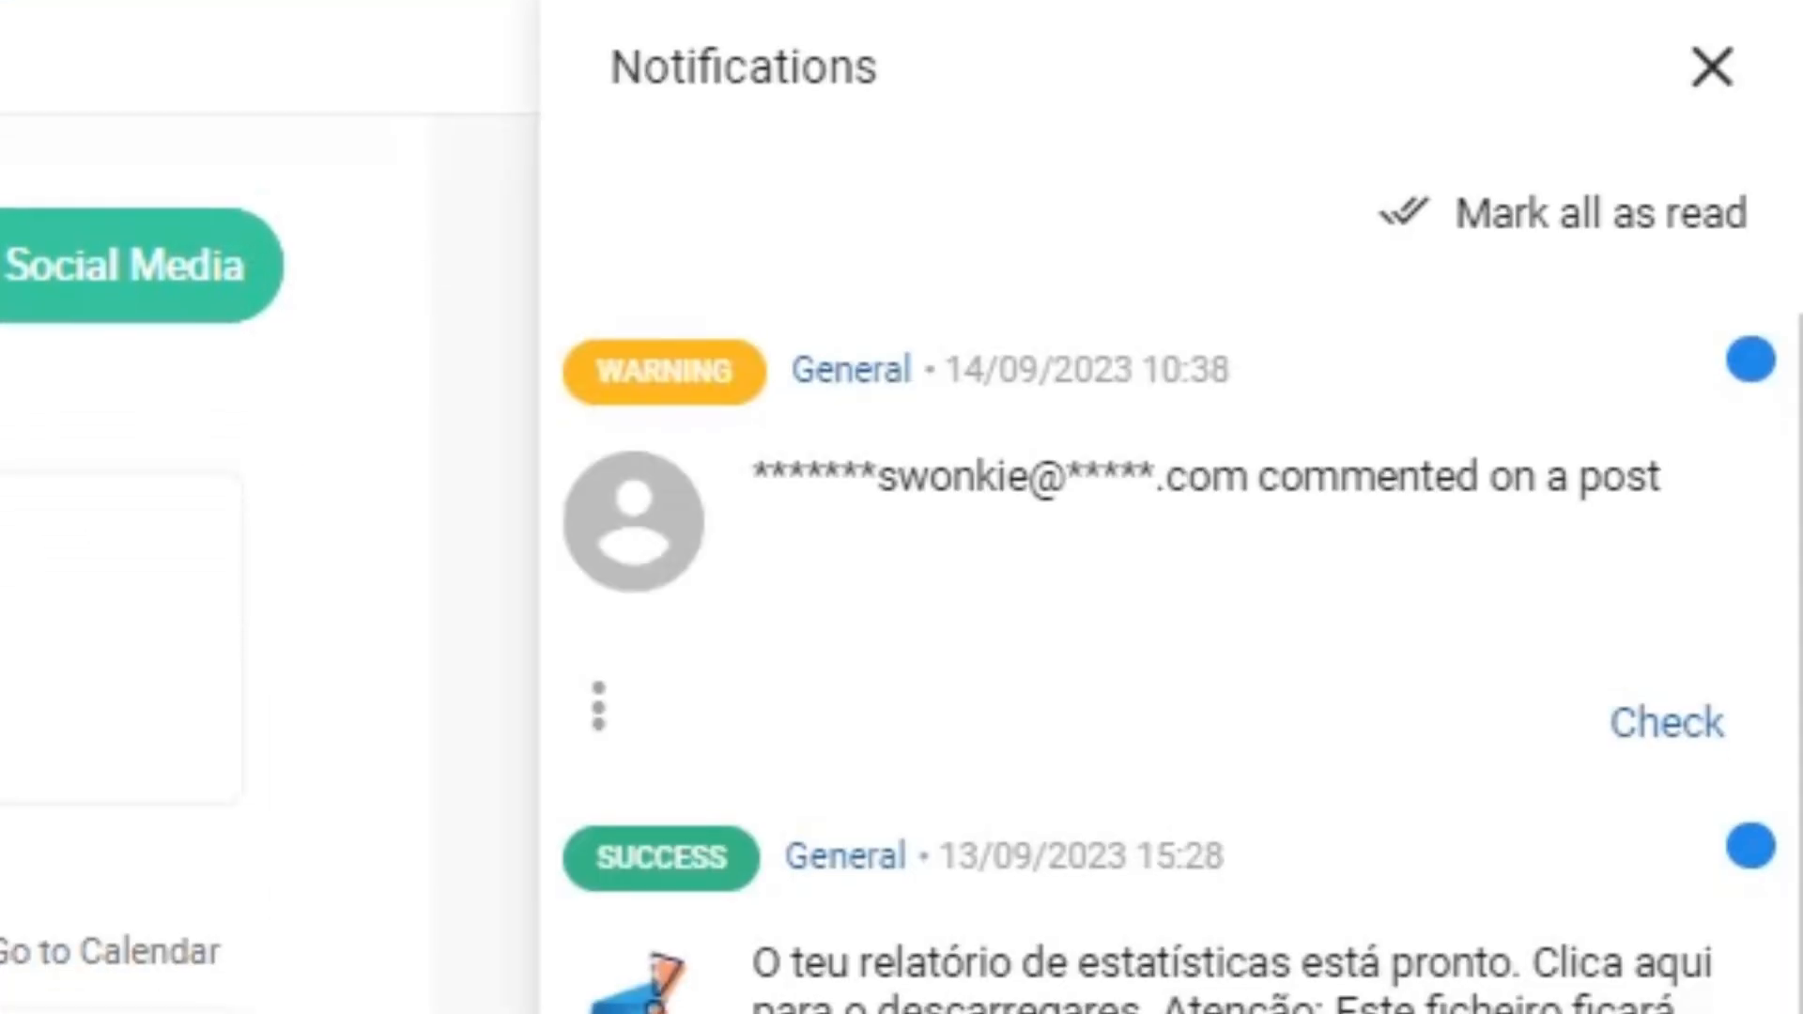
click(1668, 720)
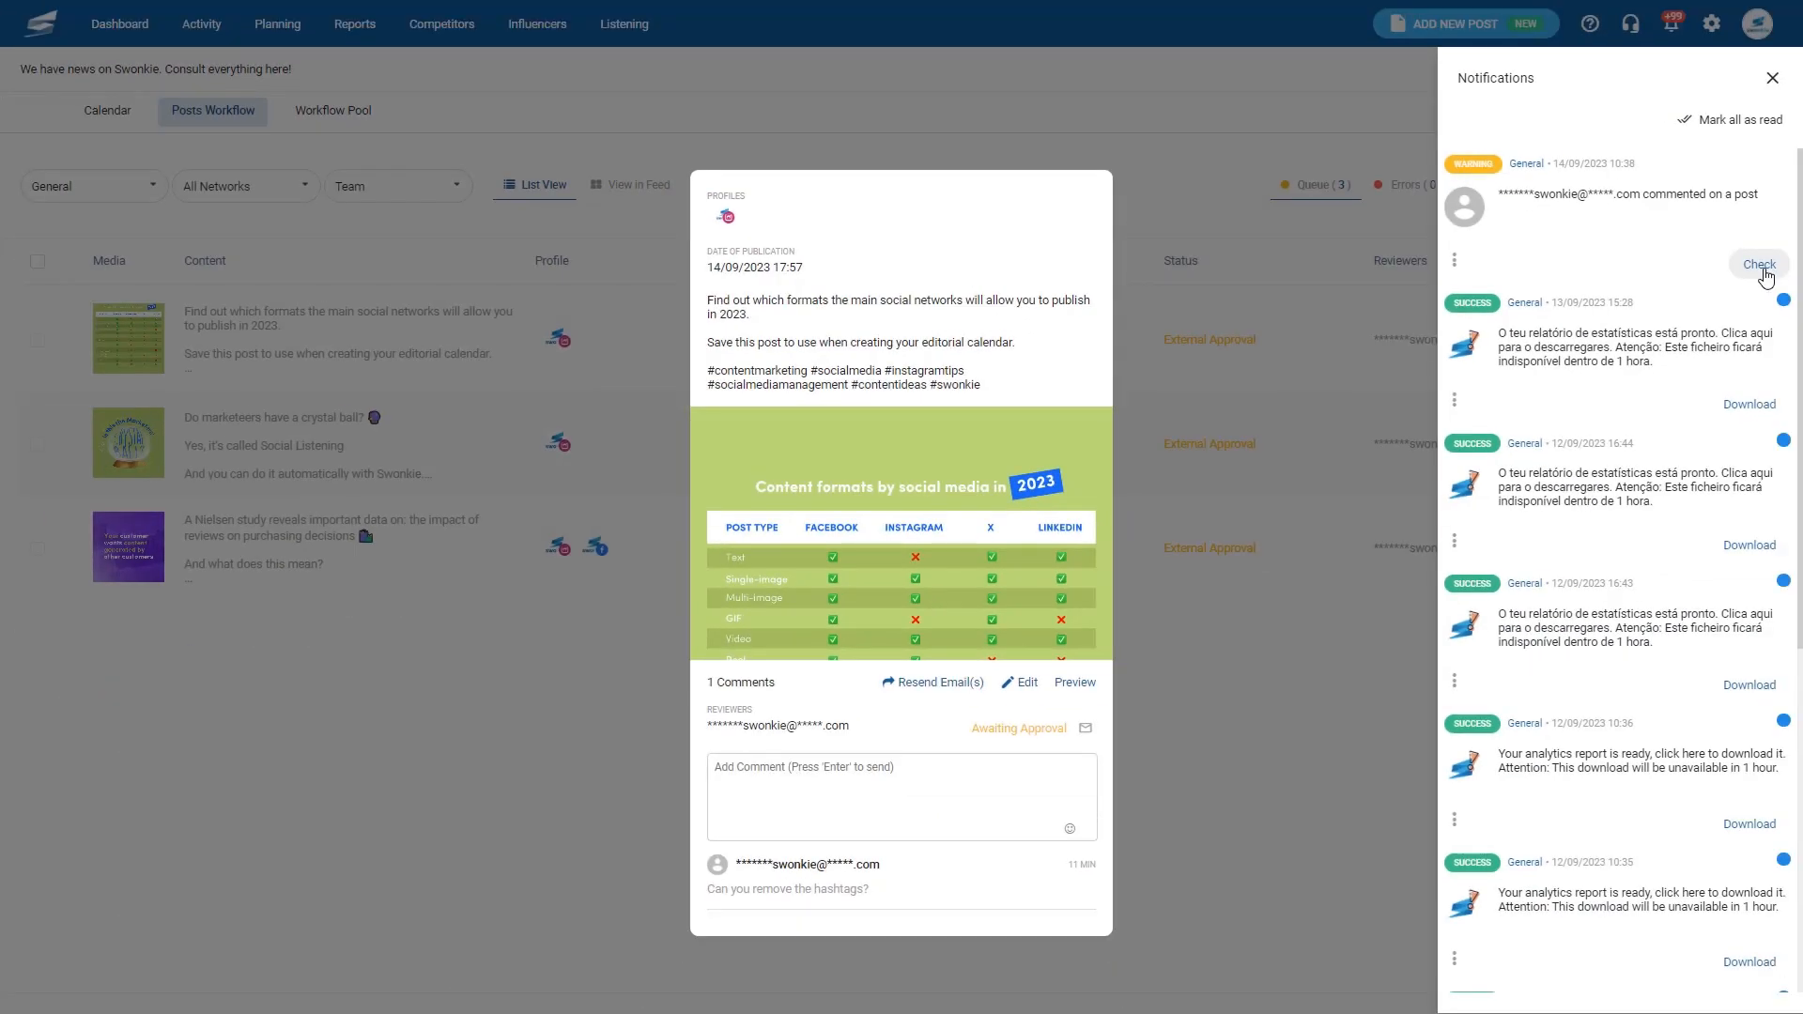
click(140, 851)
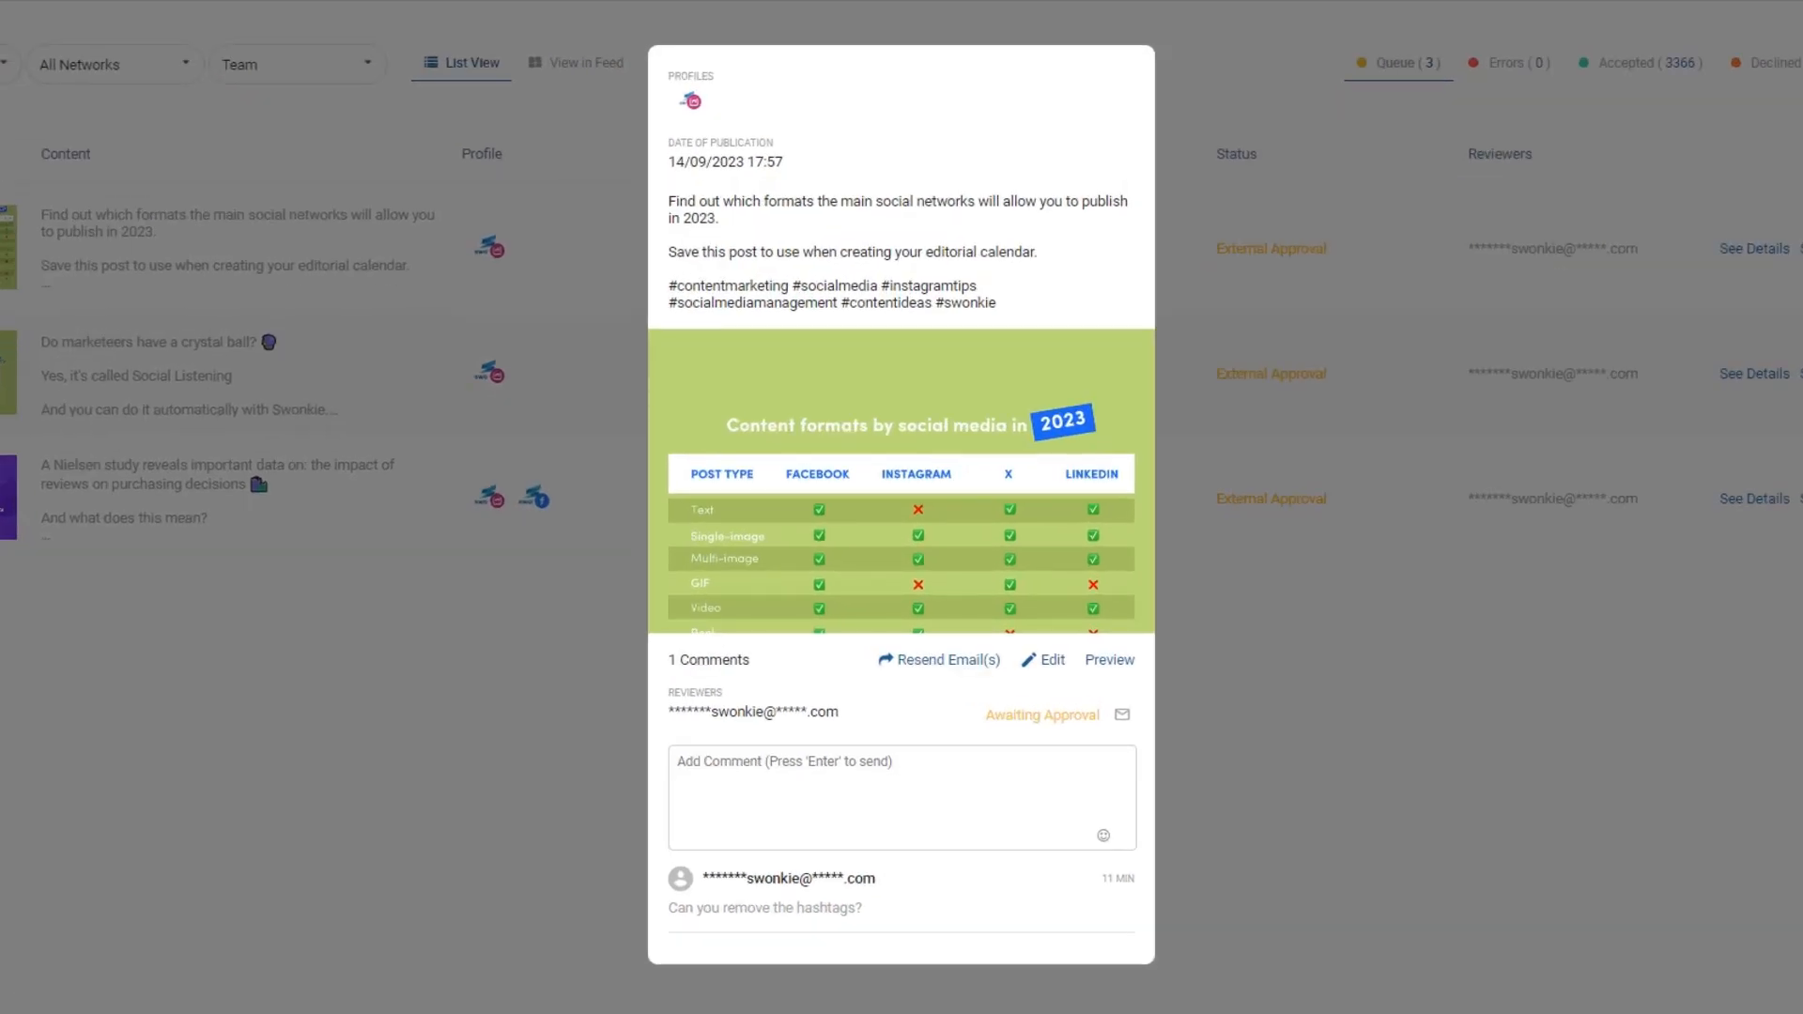
click(1045, 659)
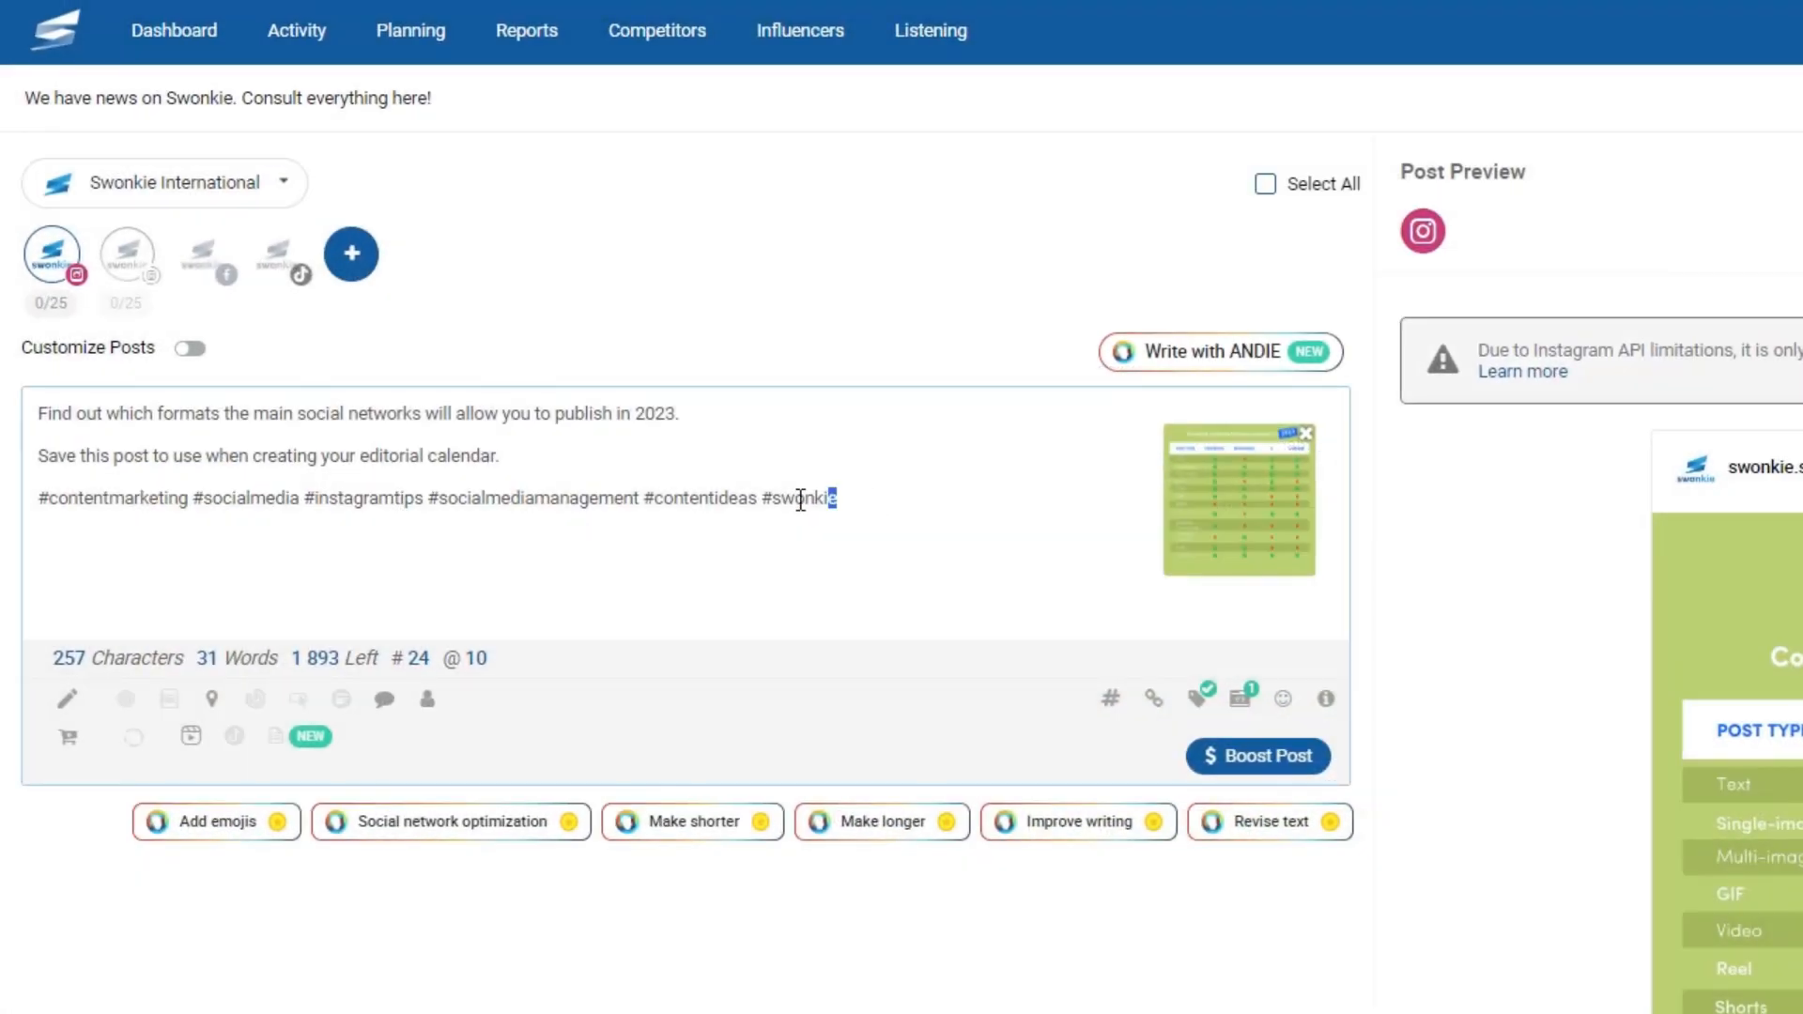
drag(801, 500, 76, 519)
key(BackSpace)
key(BackSpace)
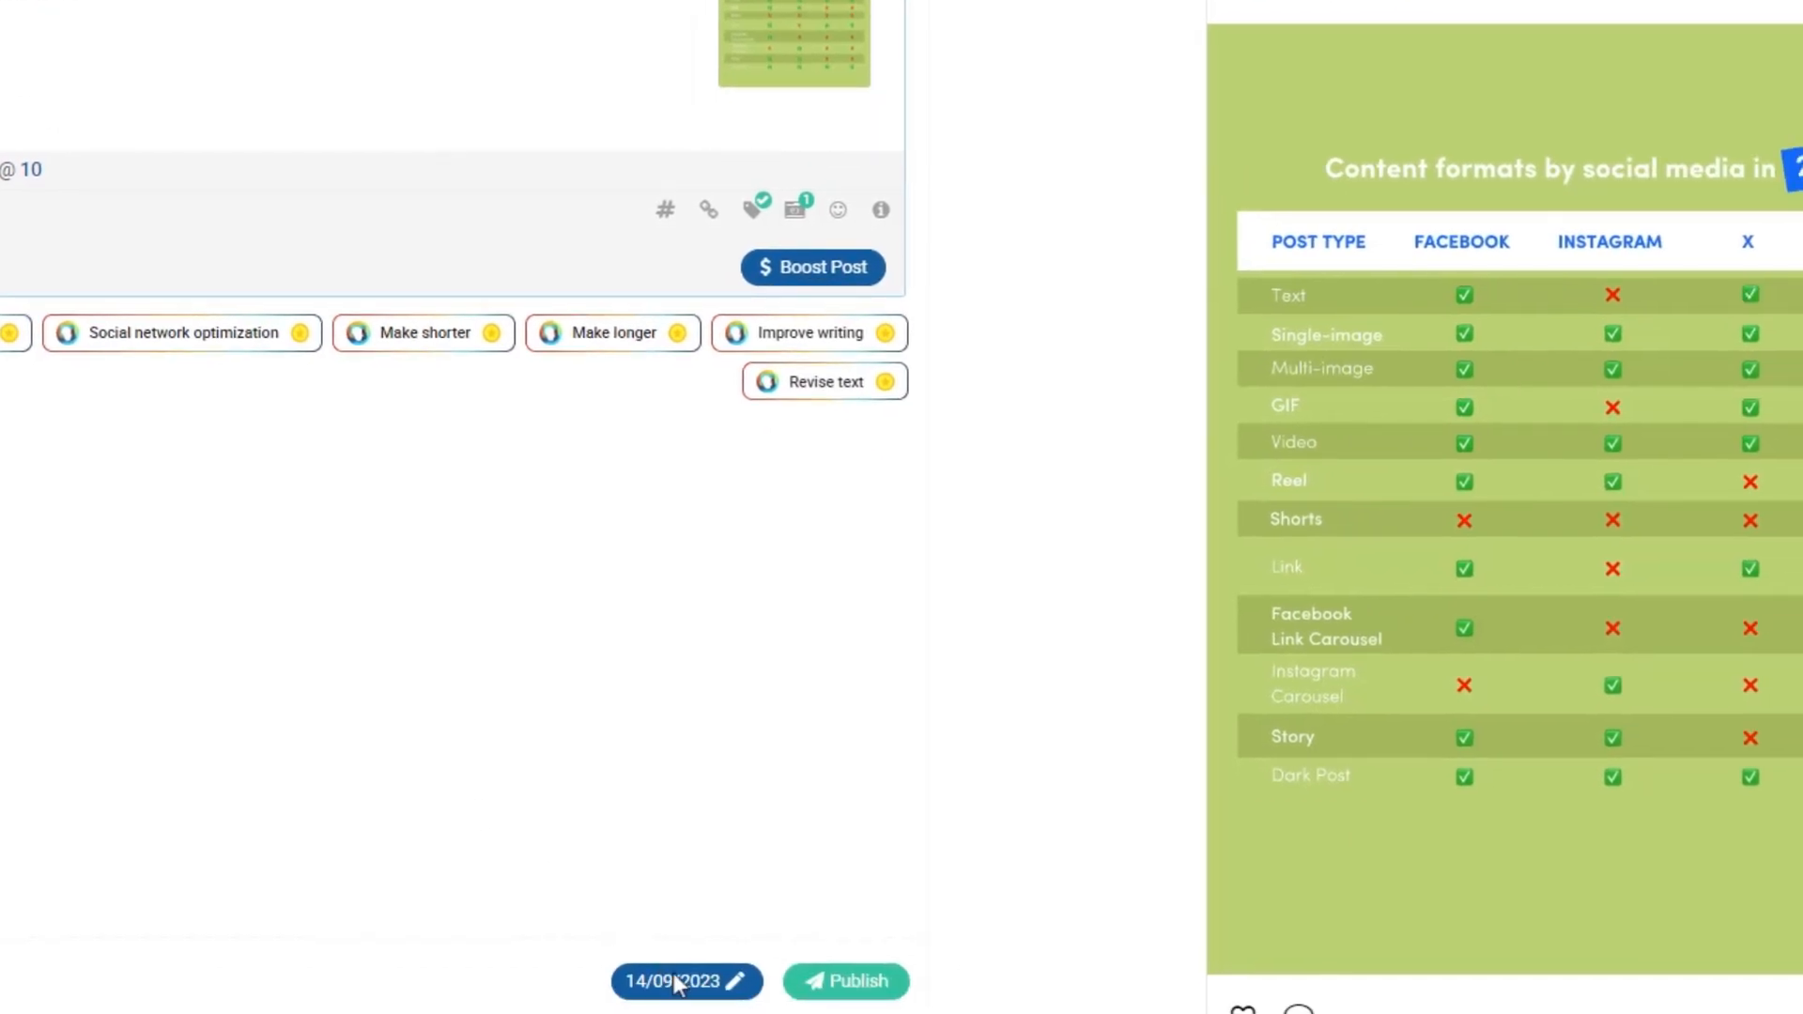
- Keep the post's publication date on 14 September 2023 at 17:57 in the Schedule dialog
click(684, 982)
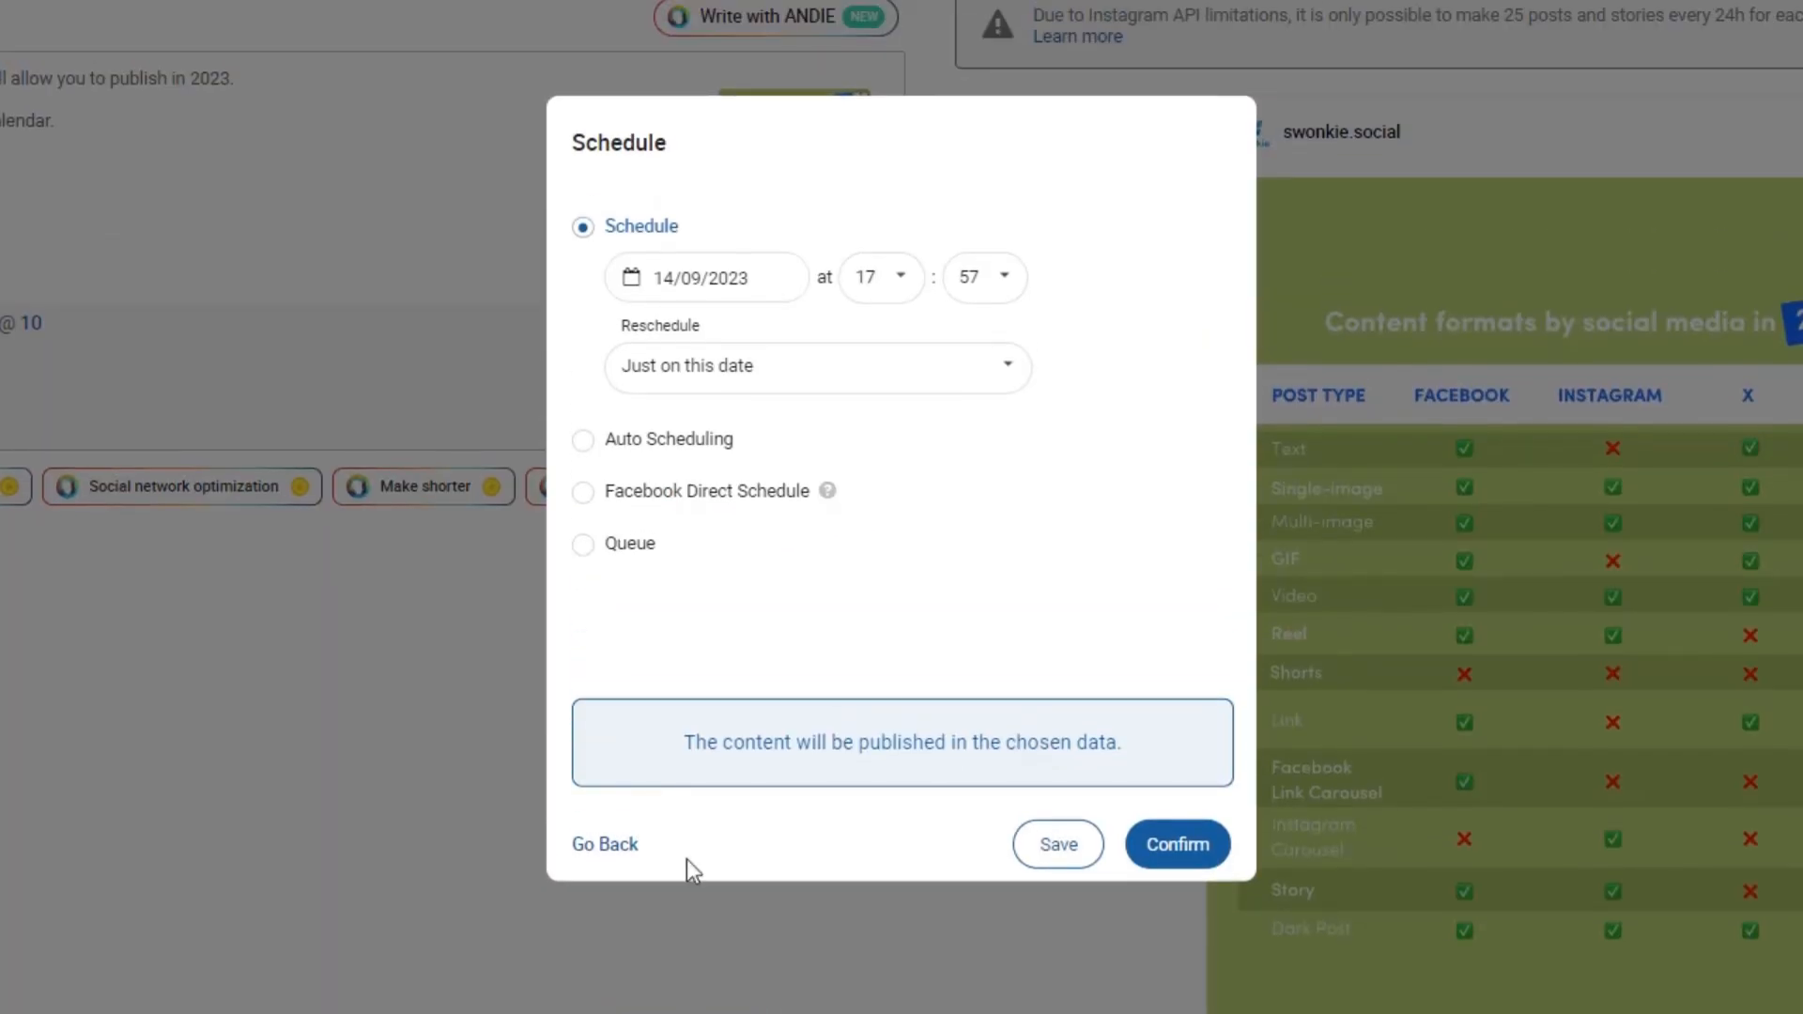
click(692, 278)
click(804, 507)
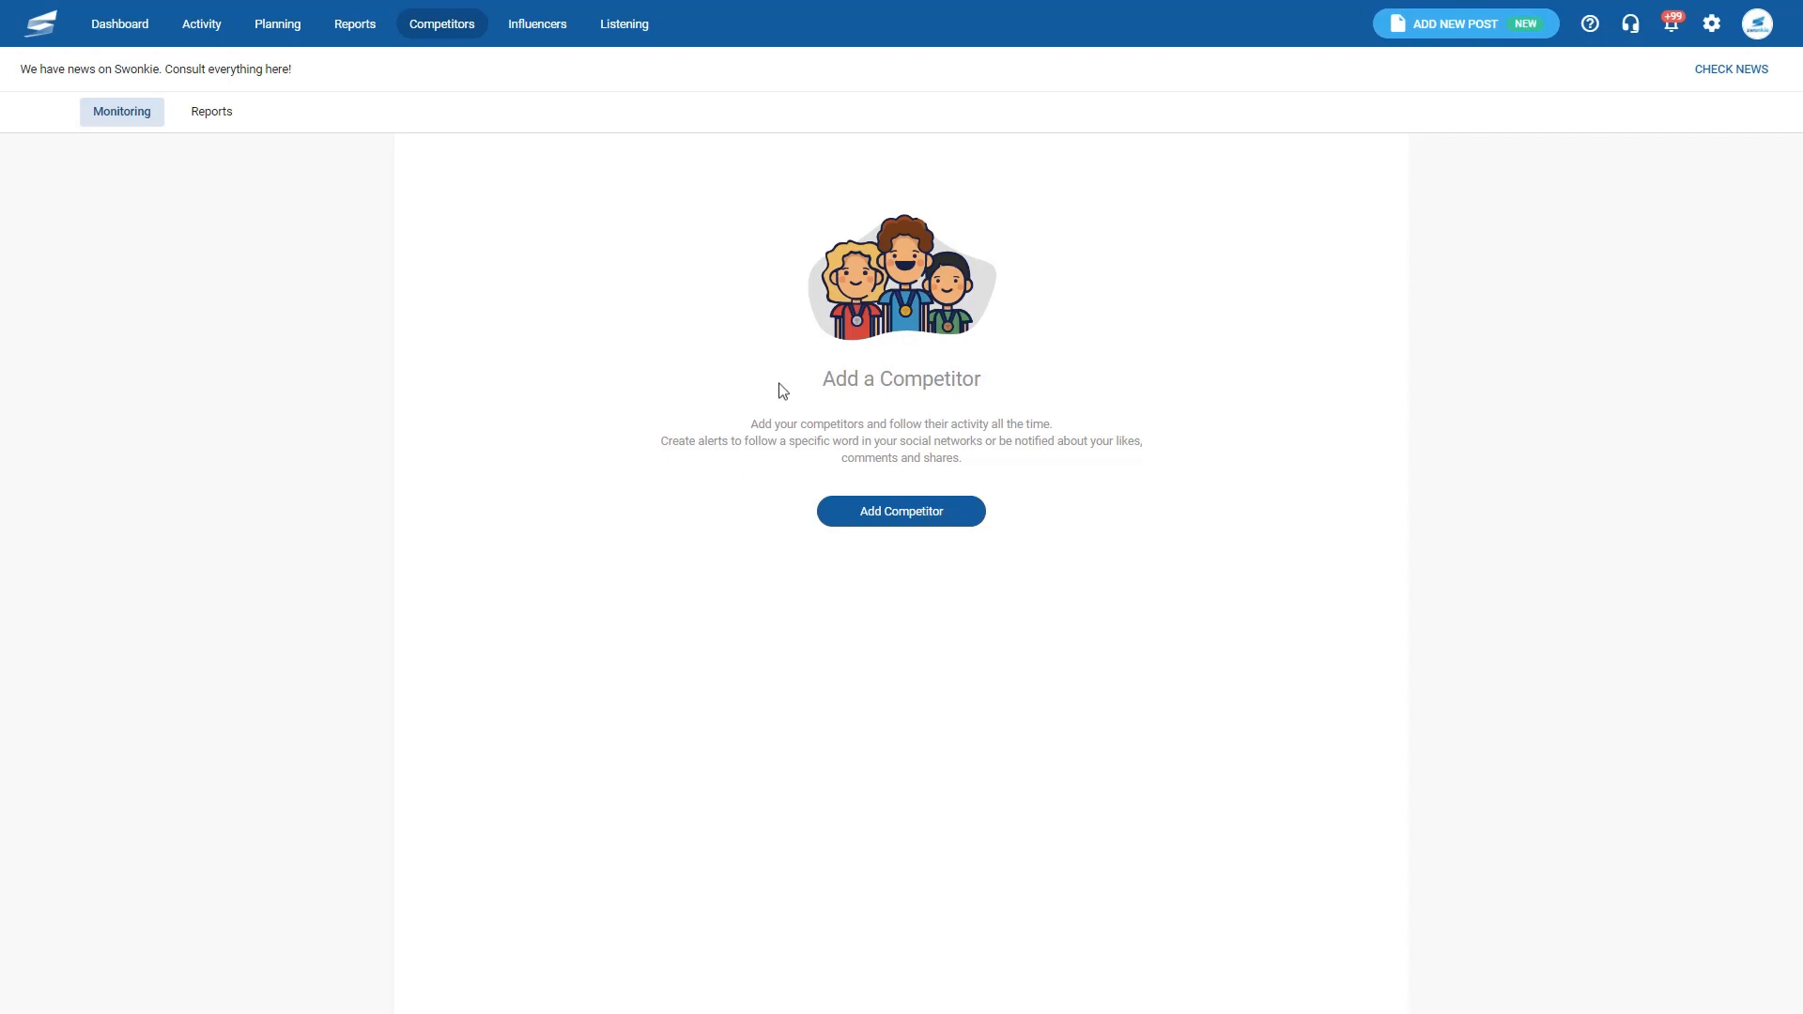
click(900, 517)
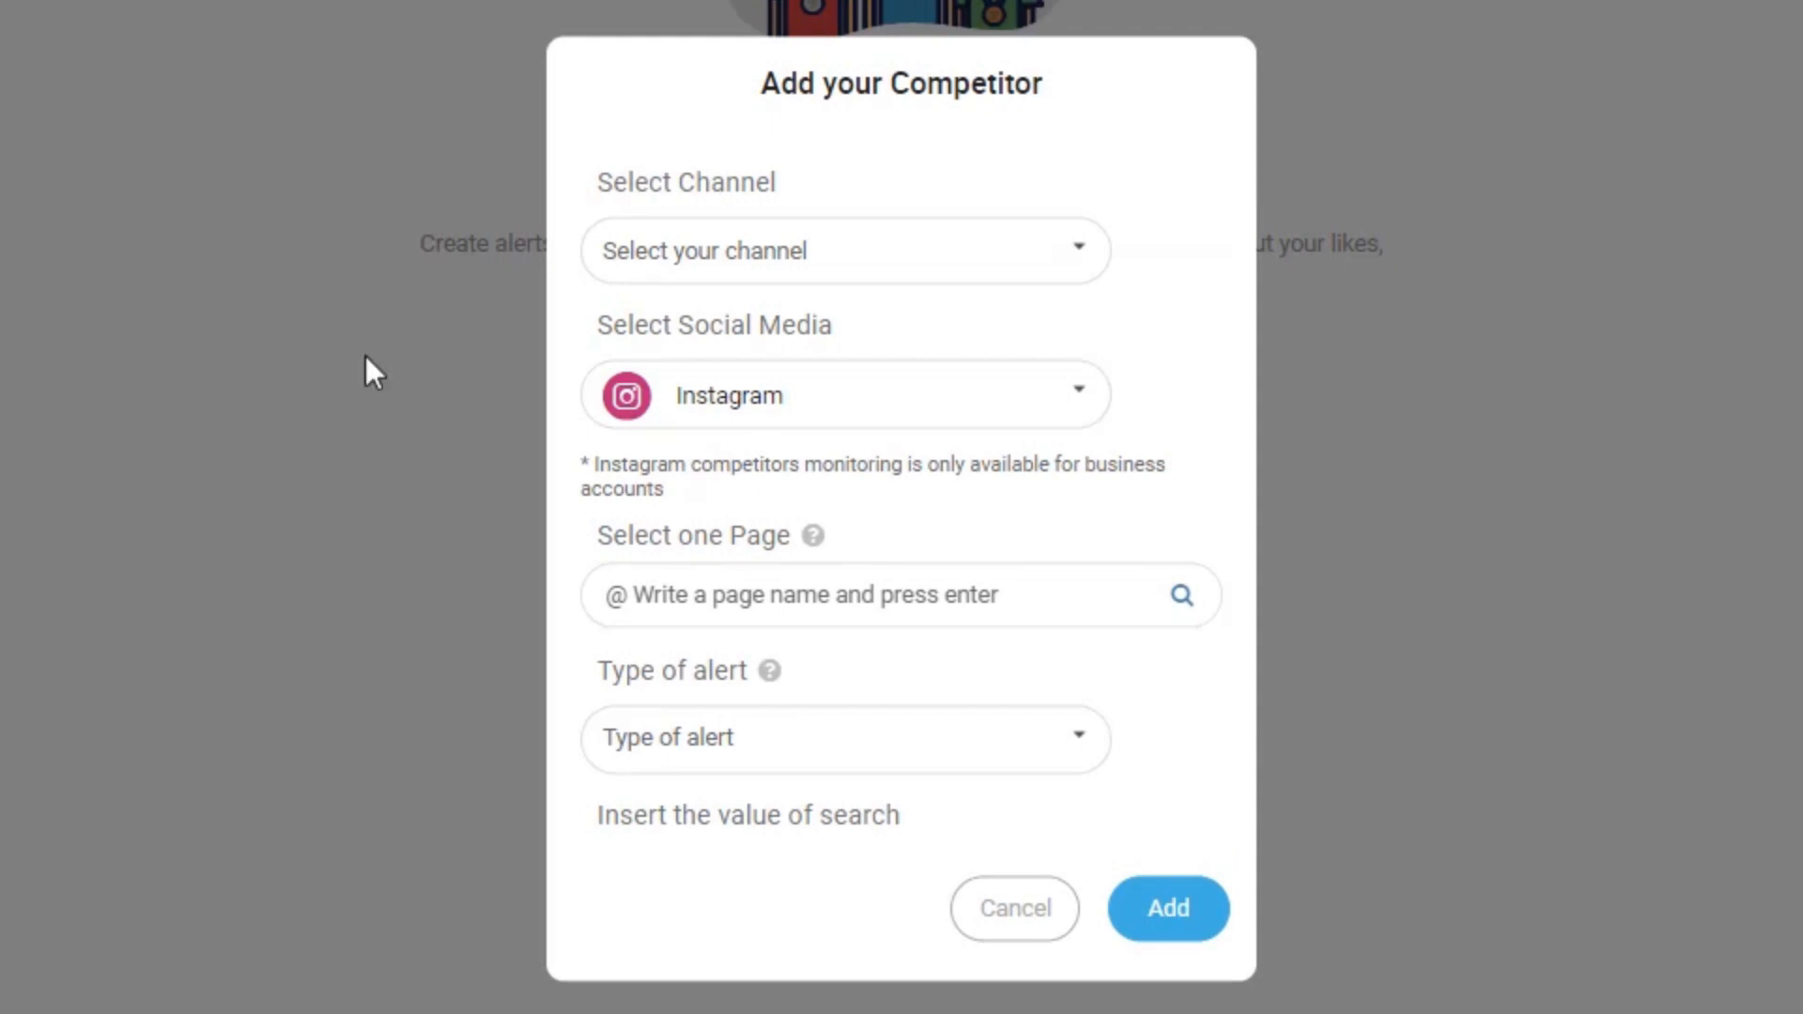
click(650, 249)
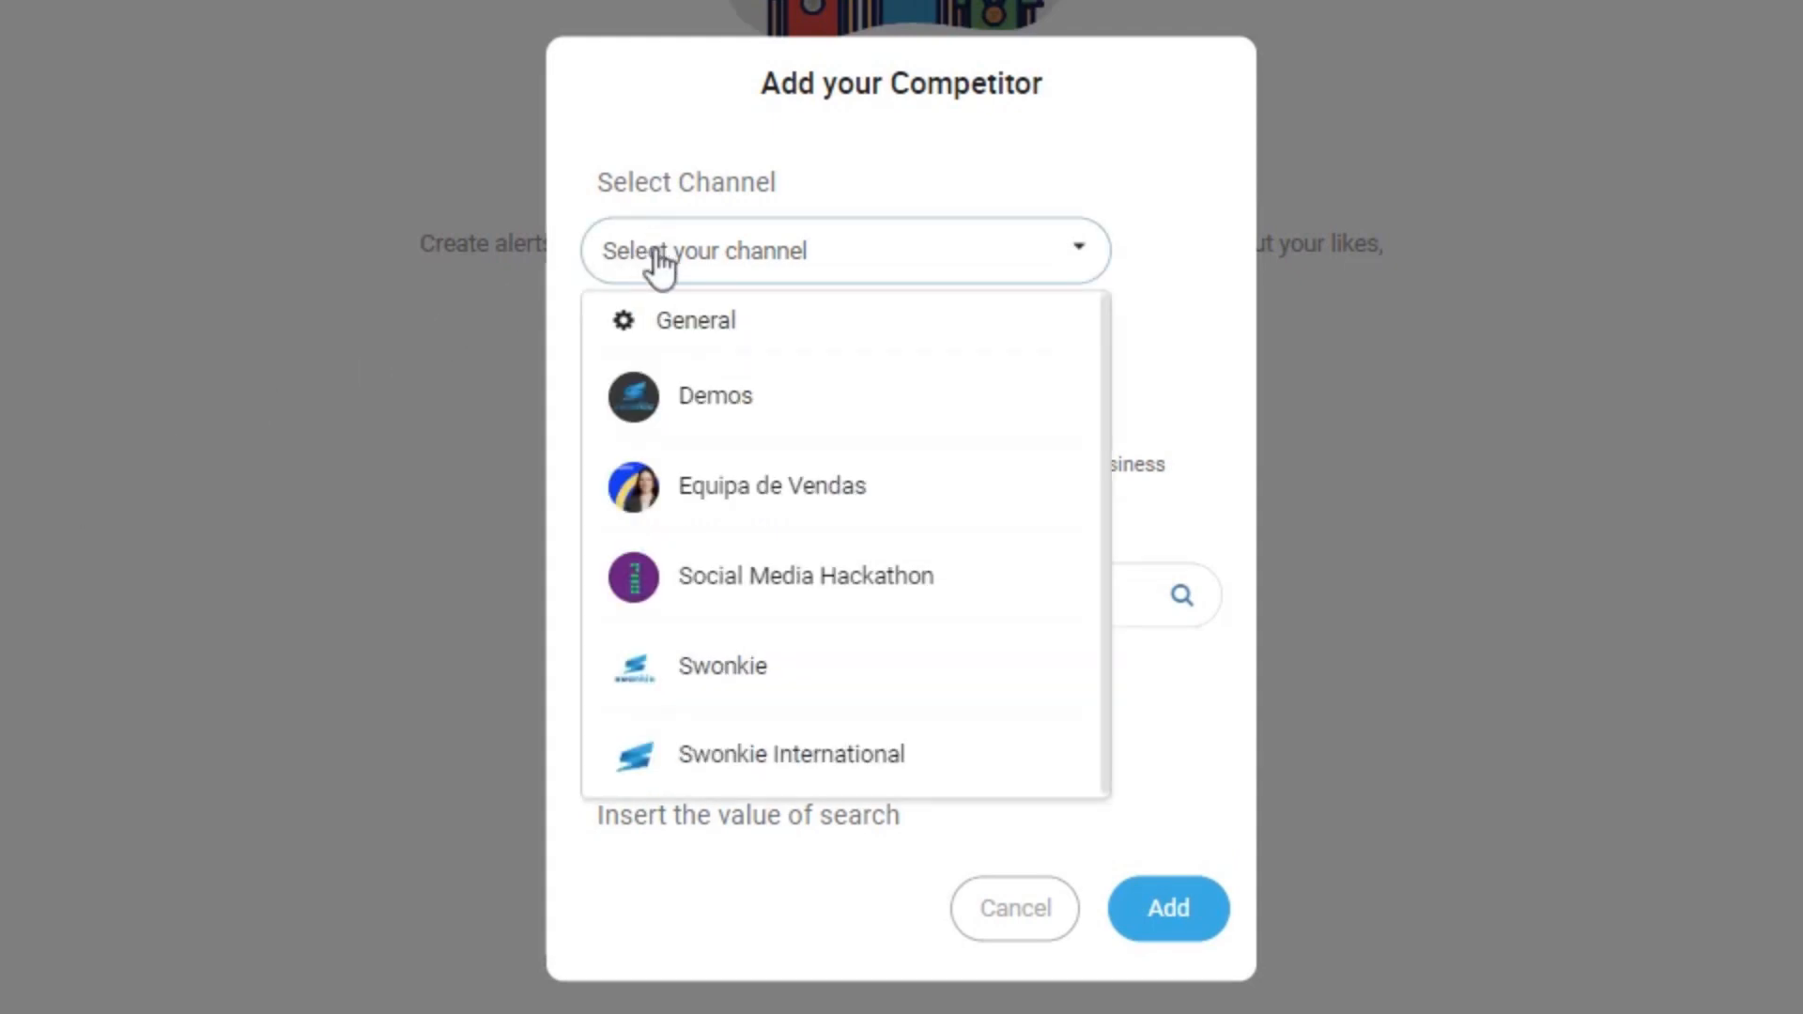
click(769, 768)
click(740, 414)
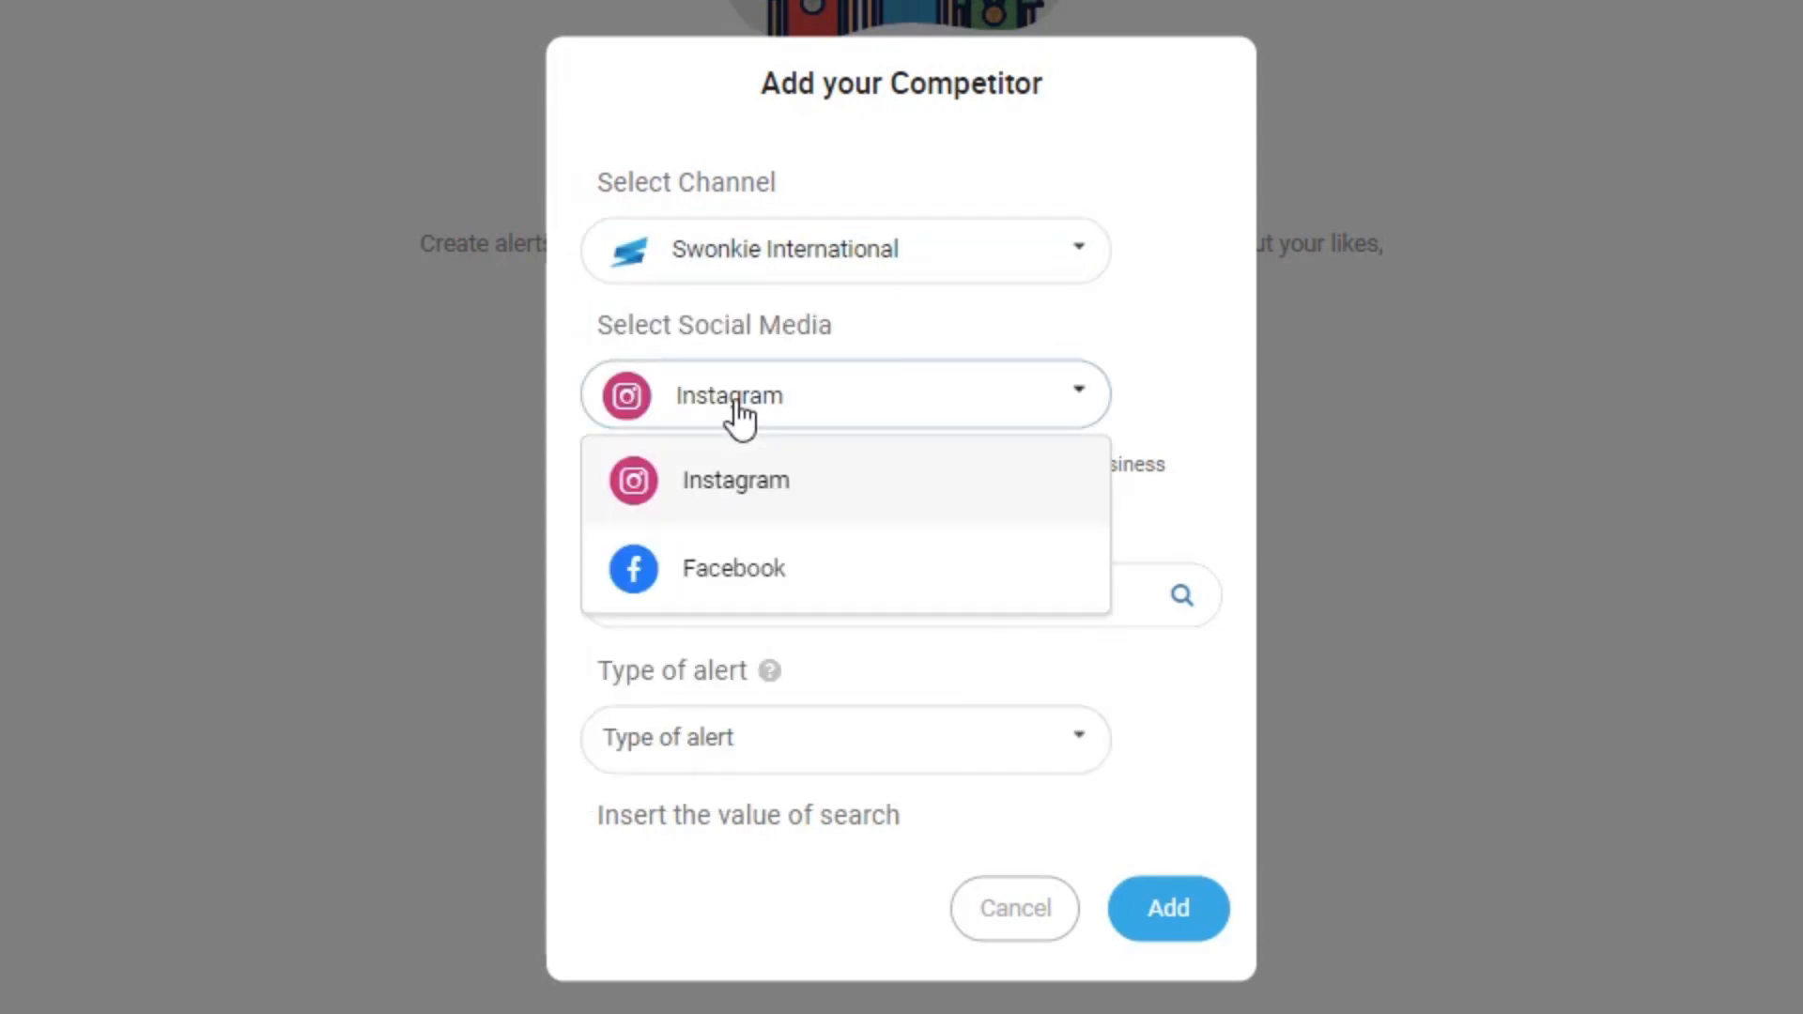
click(731, 481)
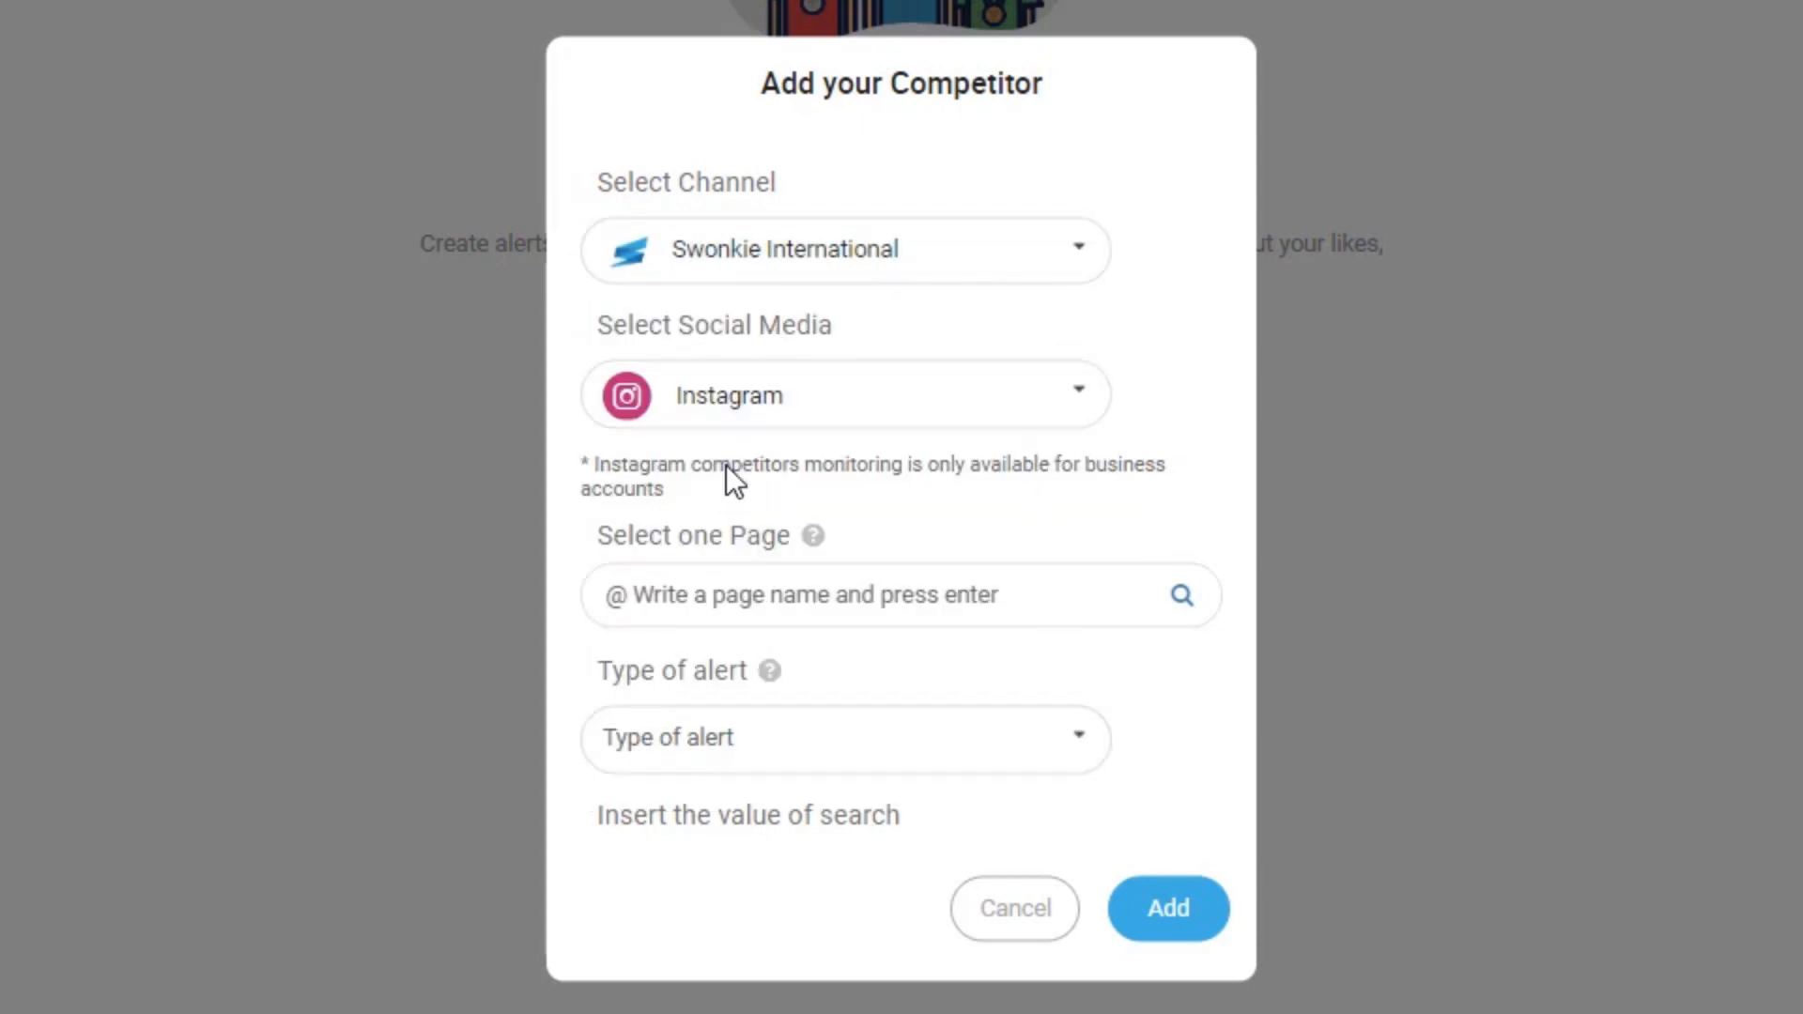
click(717, 587)
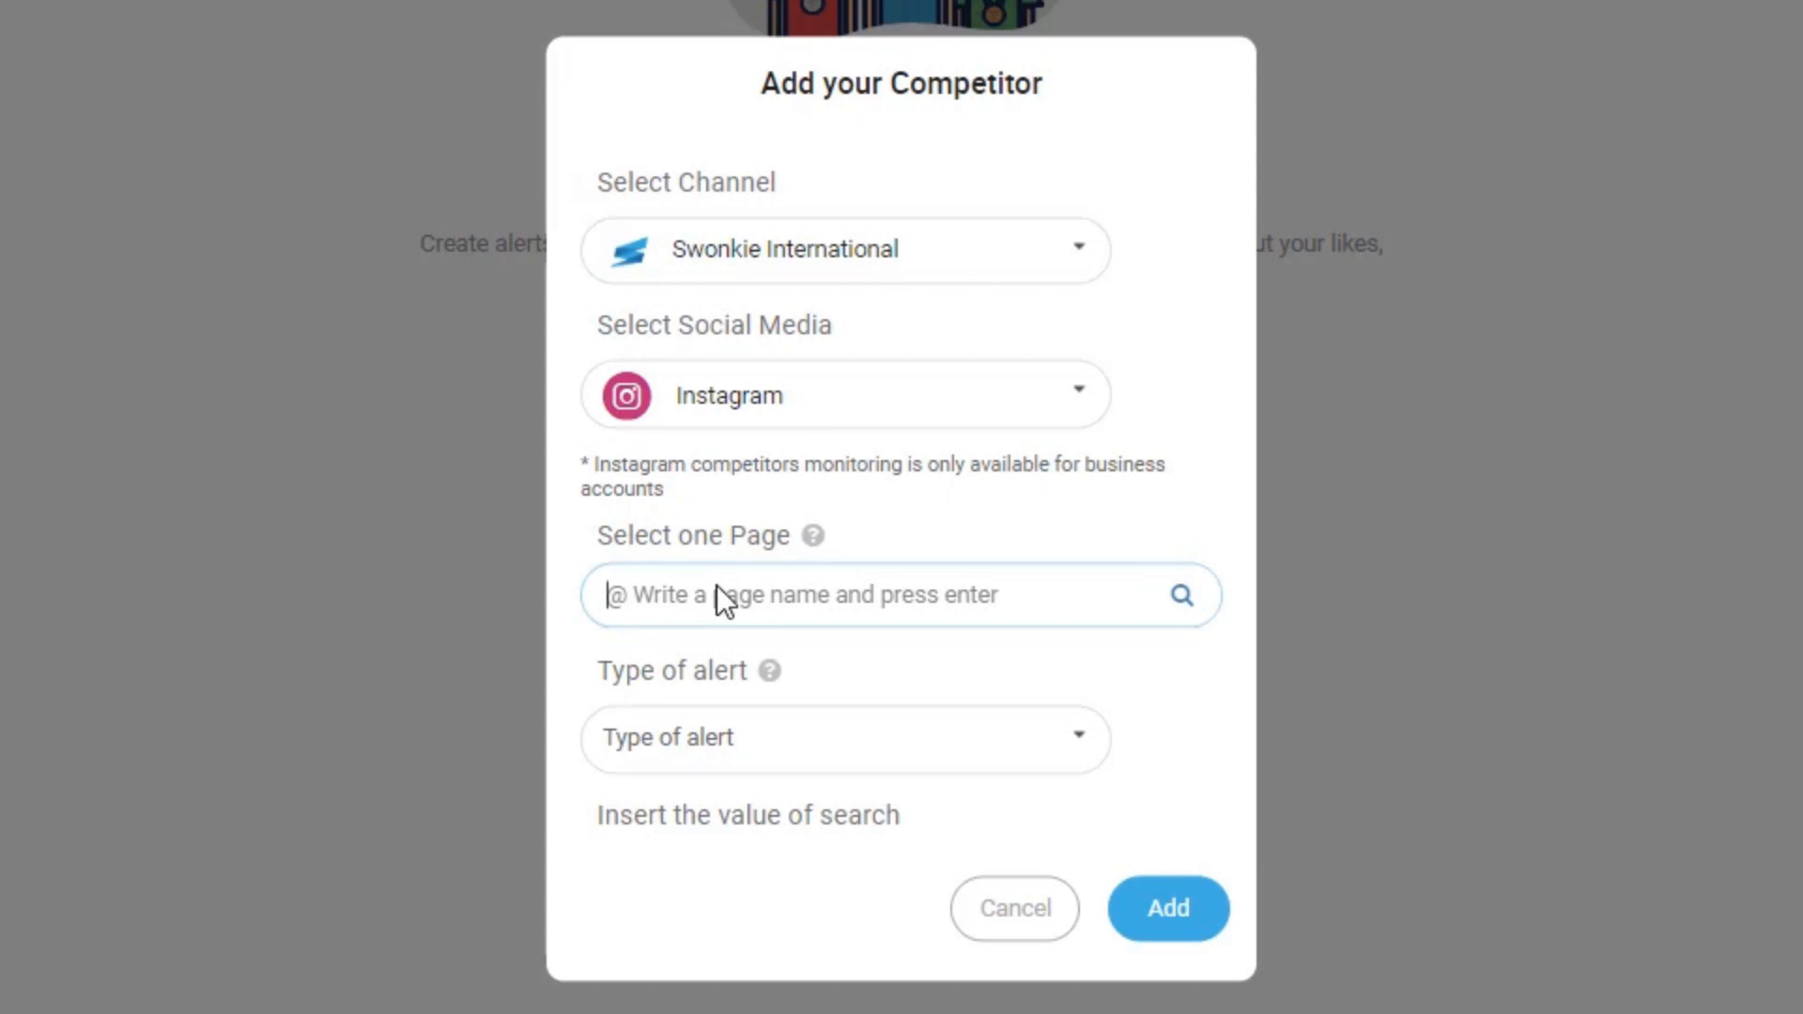
text(@brinfer)
click(712, 688)
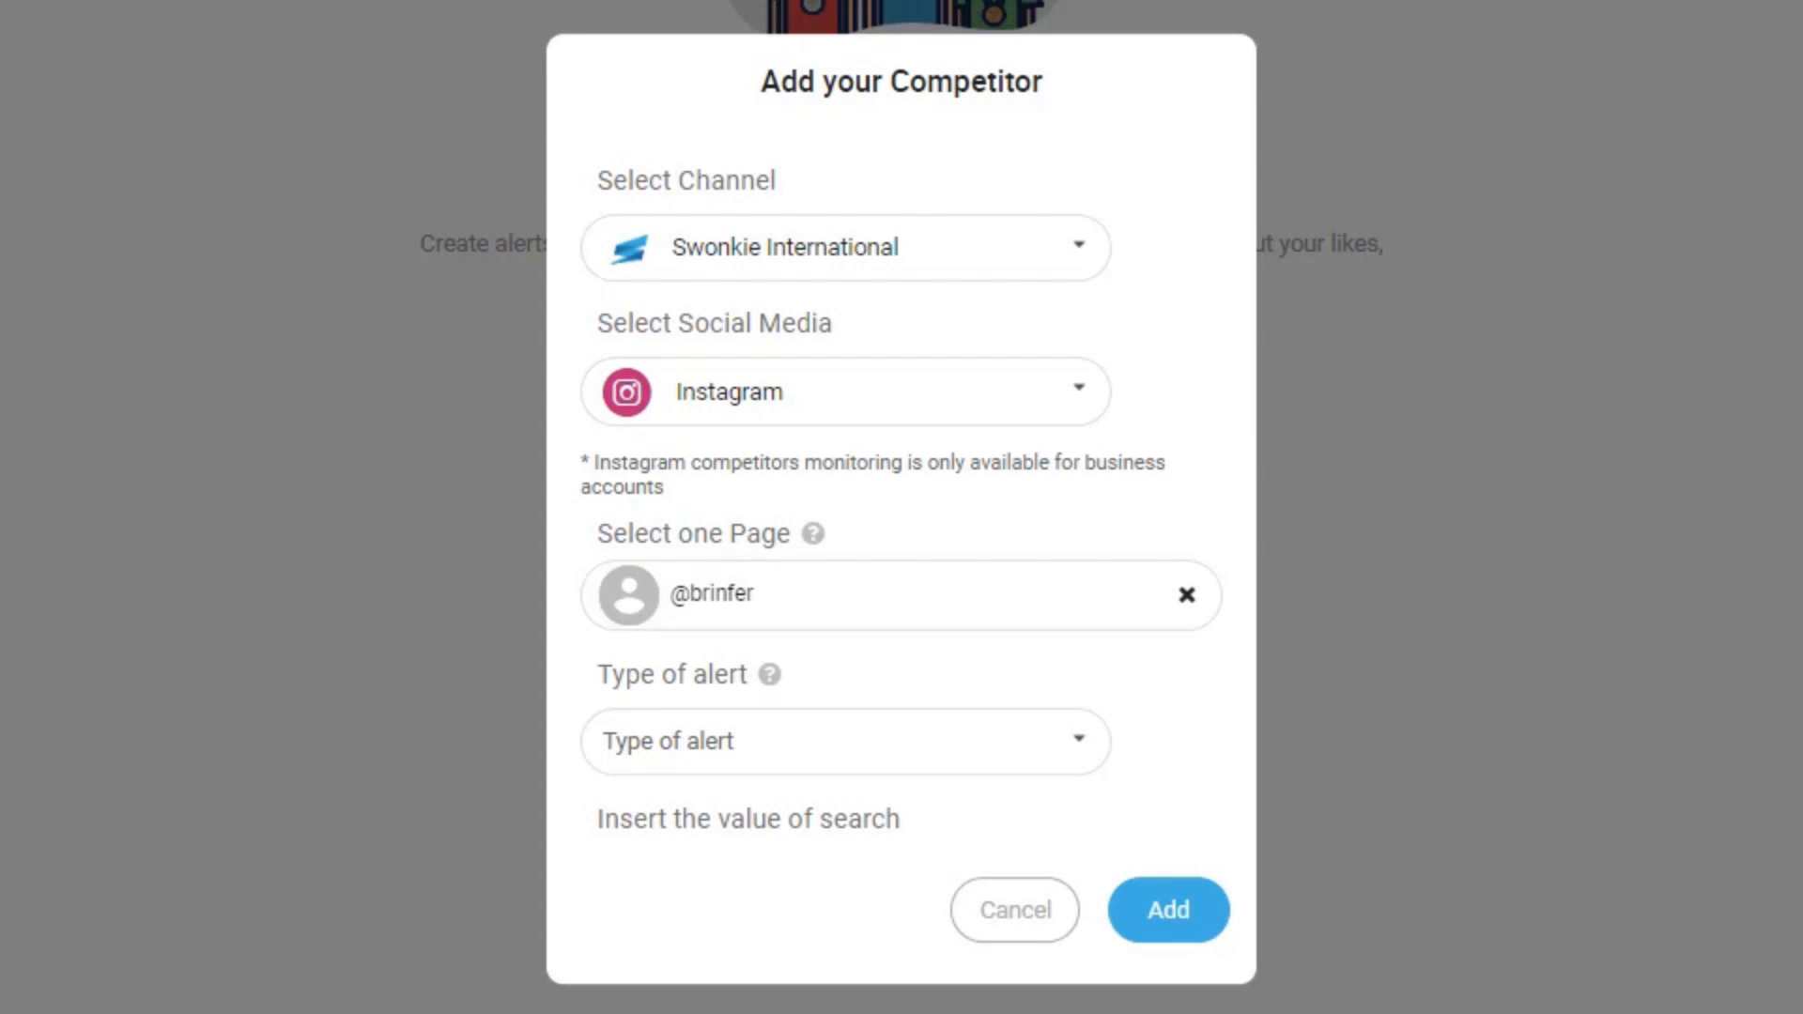
- Enable Likes and Comments alerts with thresholds 500 and 100, and add the competitor
click(1087, 763)
drag(1219, 588, 1216, 838)
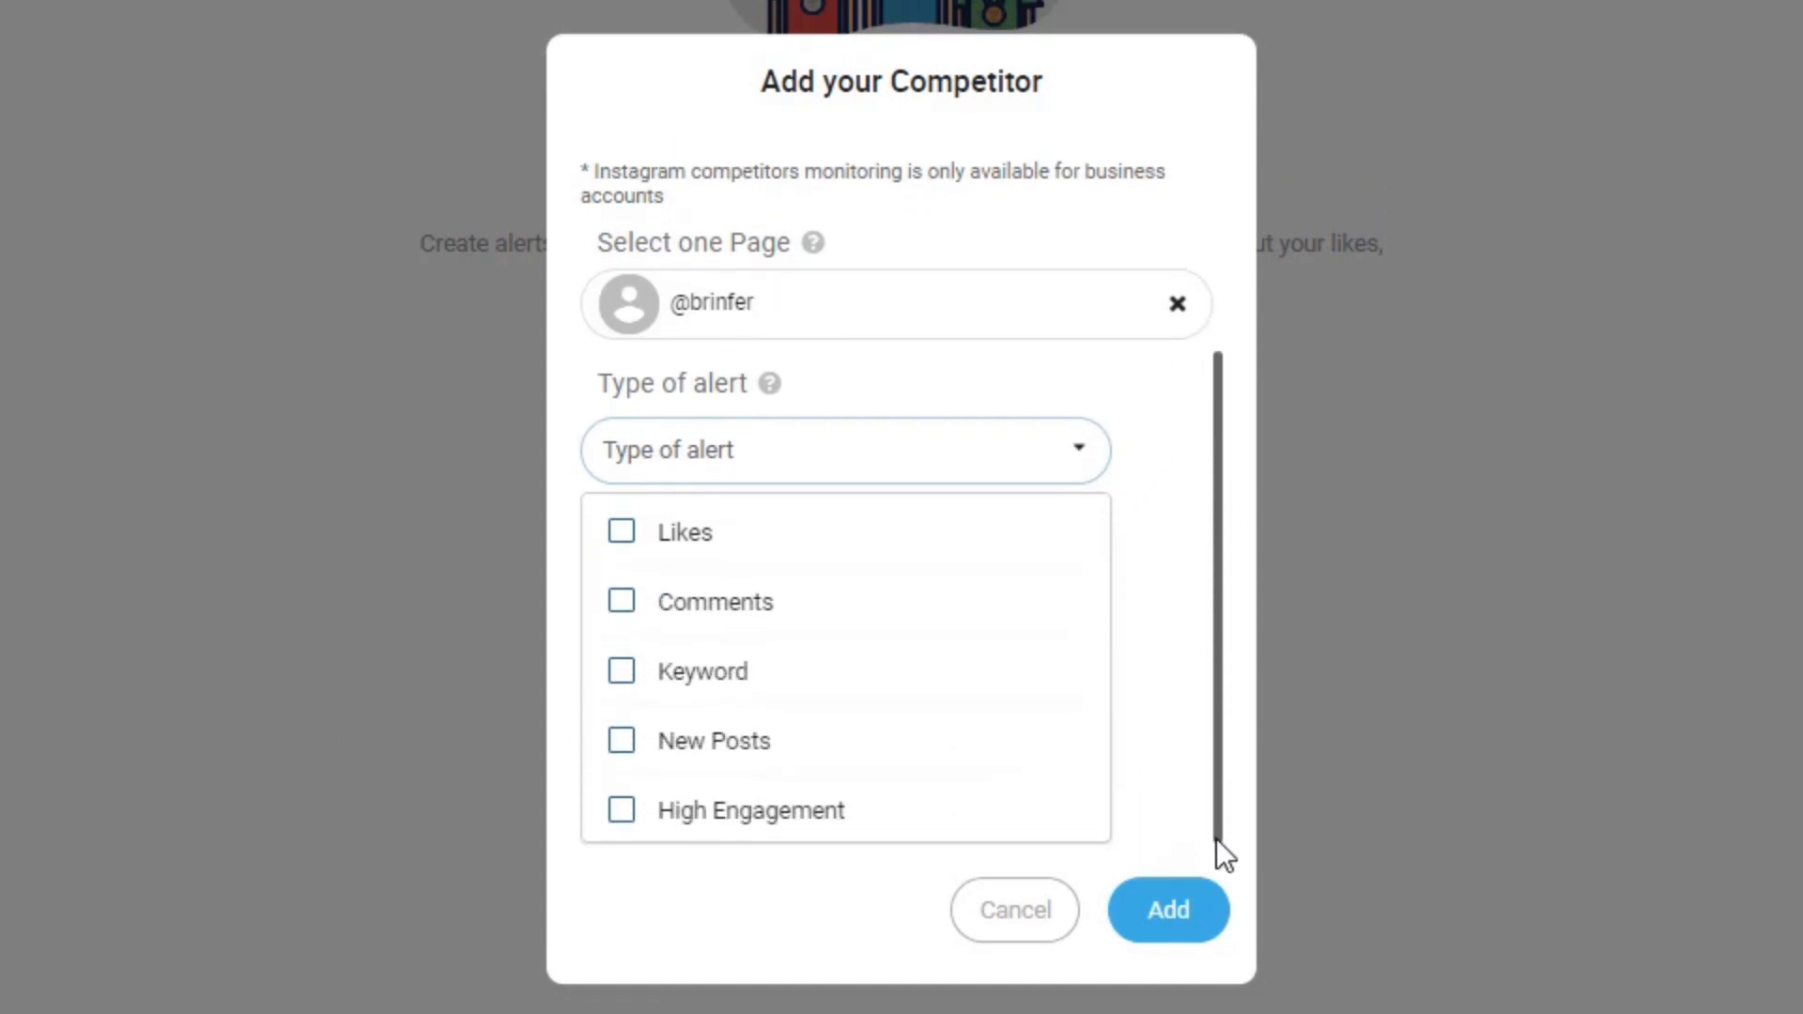
click(954, 549)
click(835, 642)
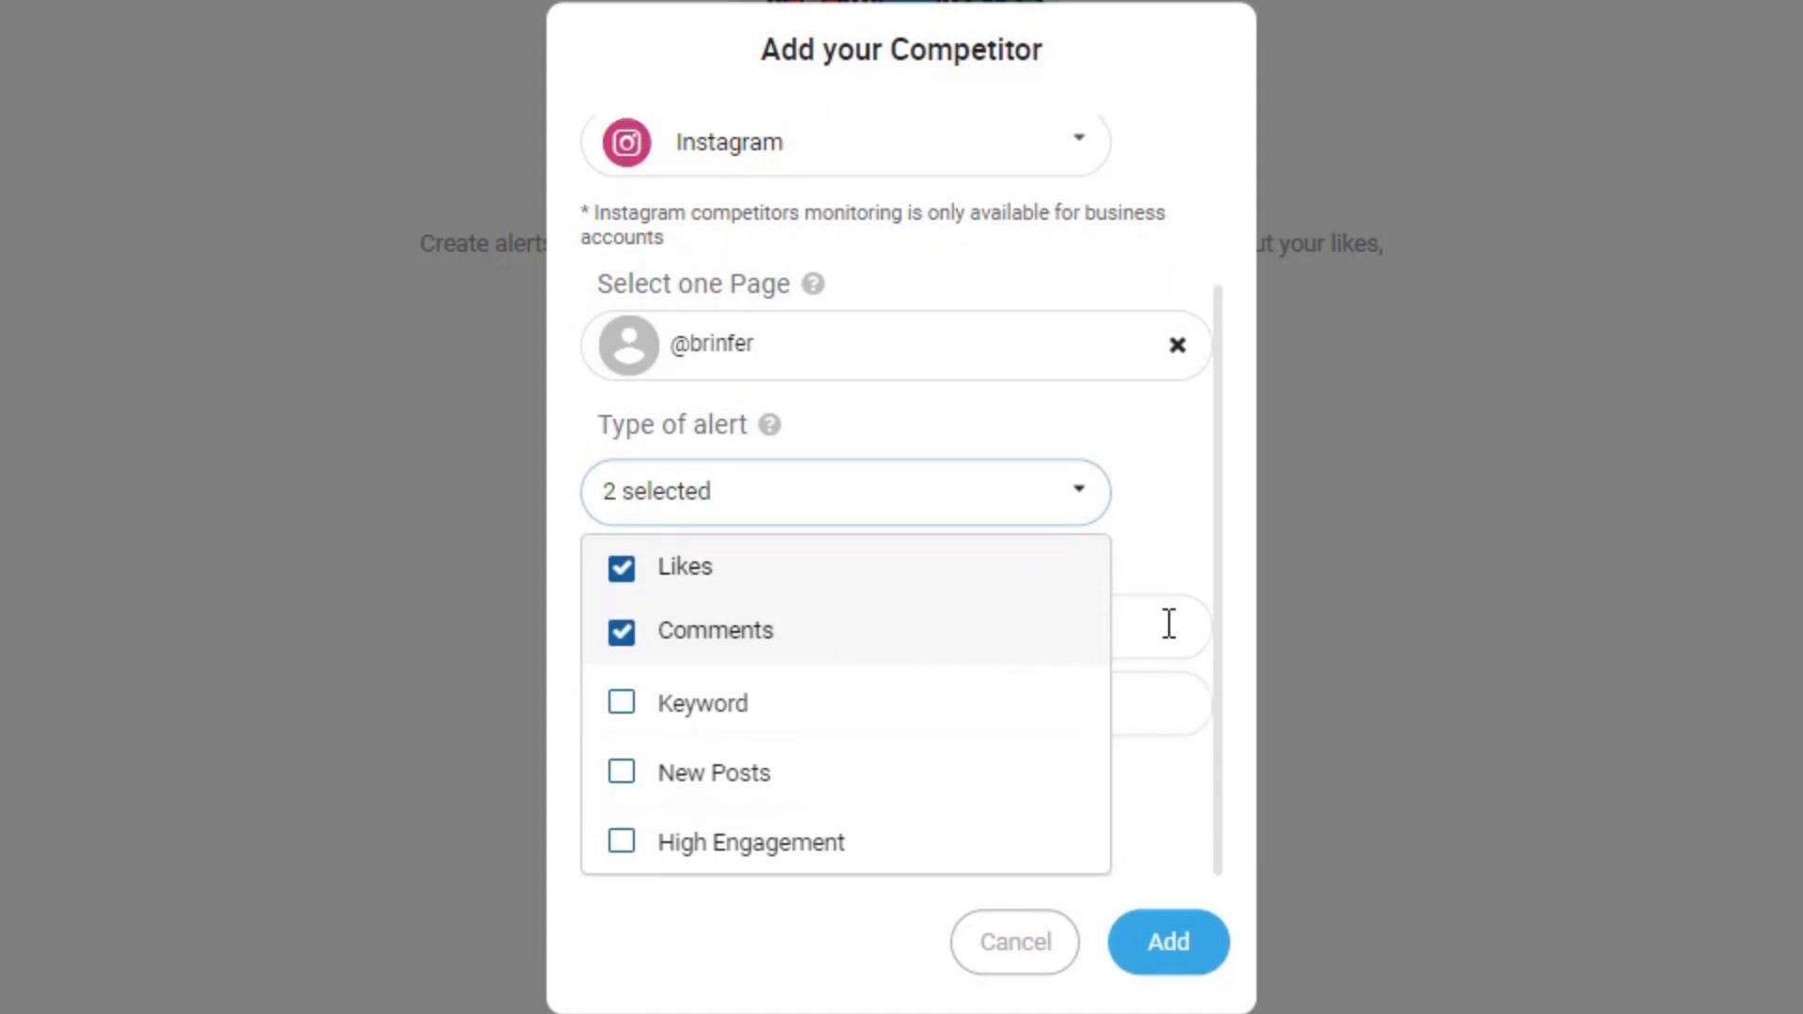
click(1167, 625)
key(Tab)
click(1039, 752)
text(500)
click(1107, 698)
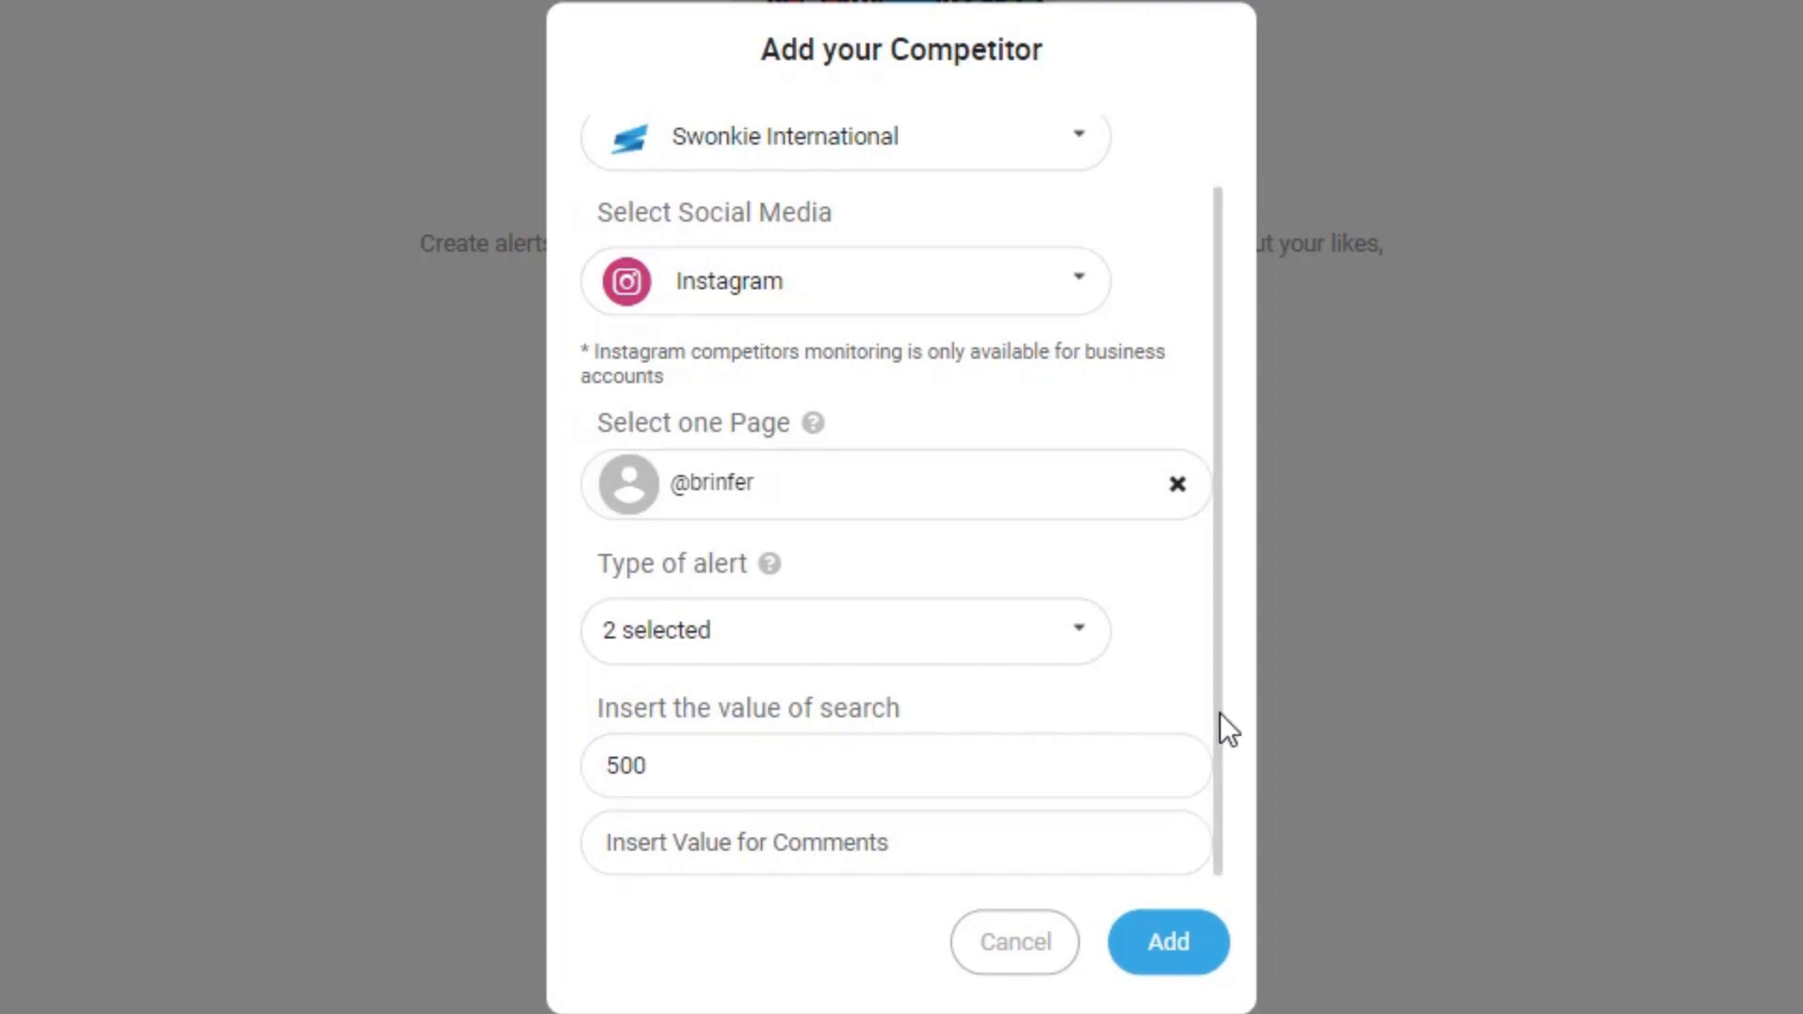
click(1080, 829)
text(100)
click(917, 900)
click(1176, 956)
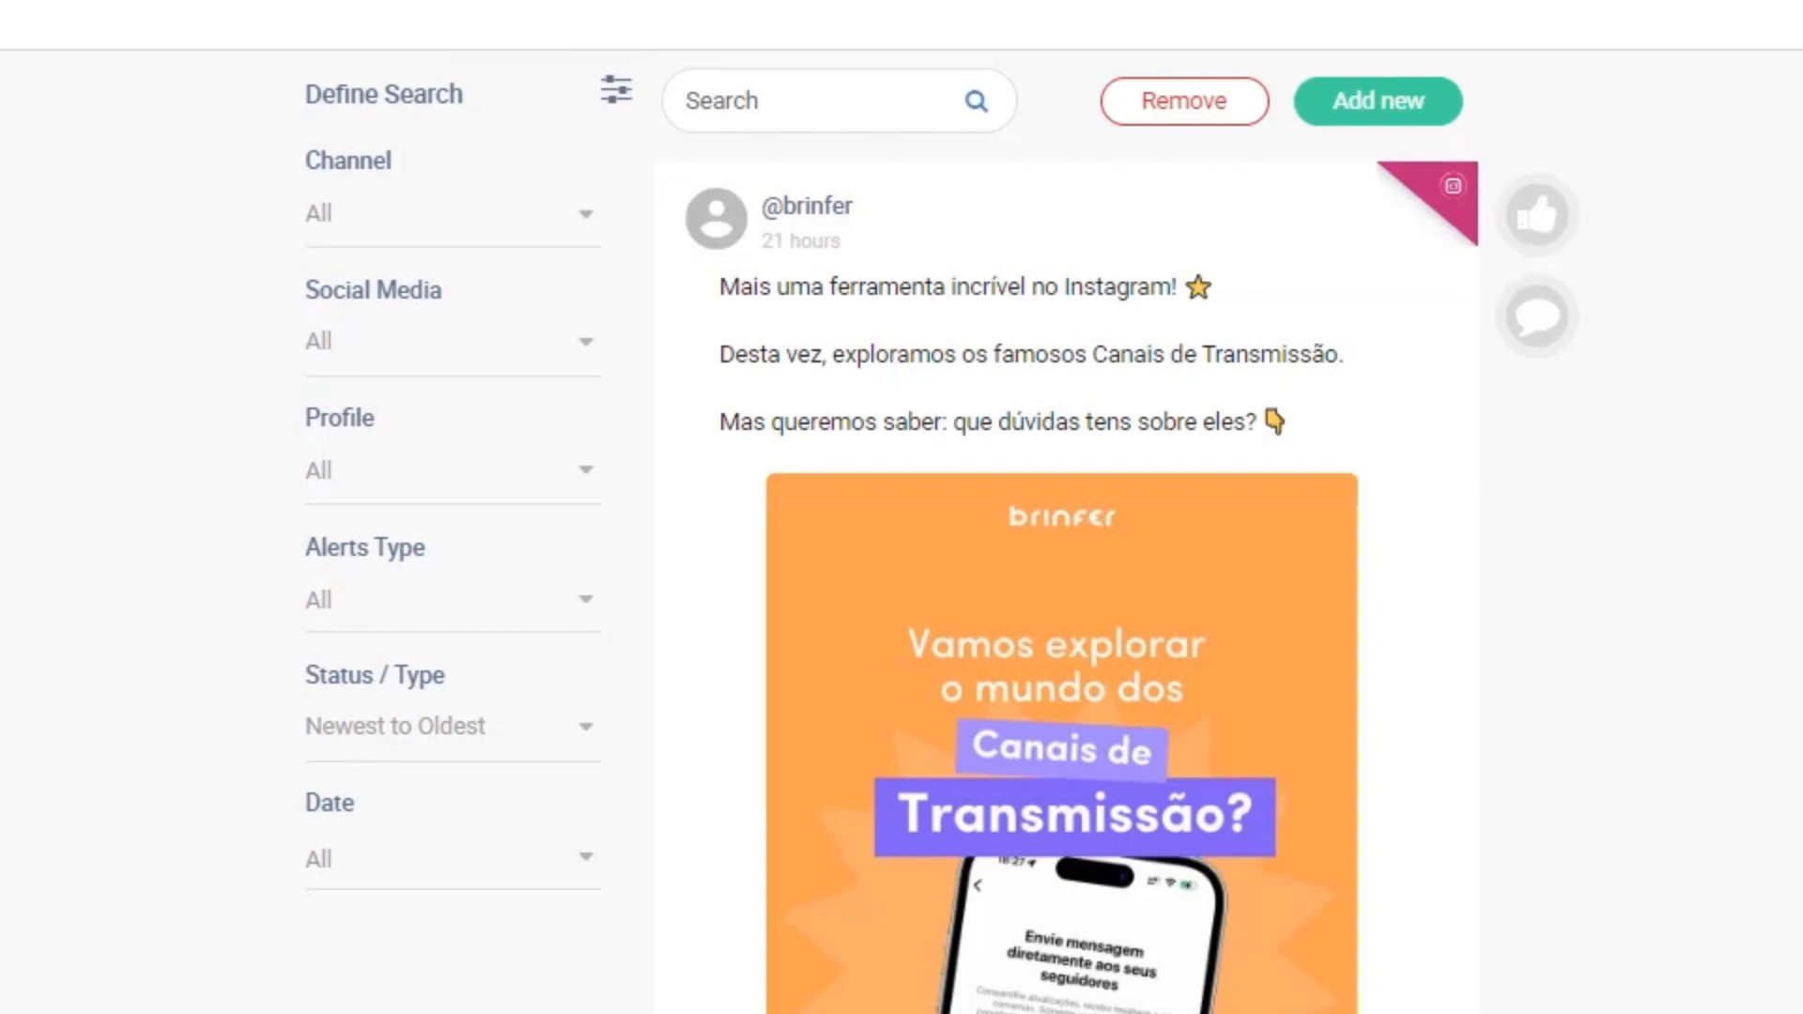
scroll(1311, 403, down, 8)
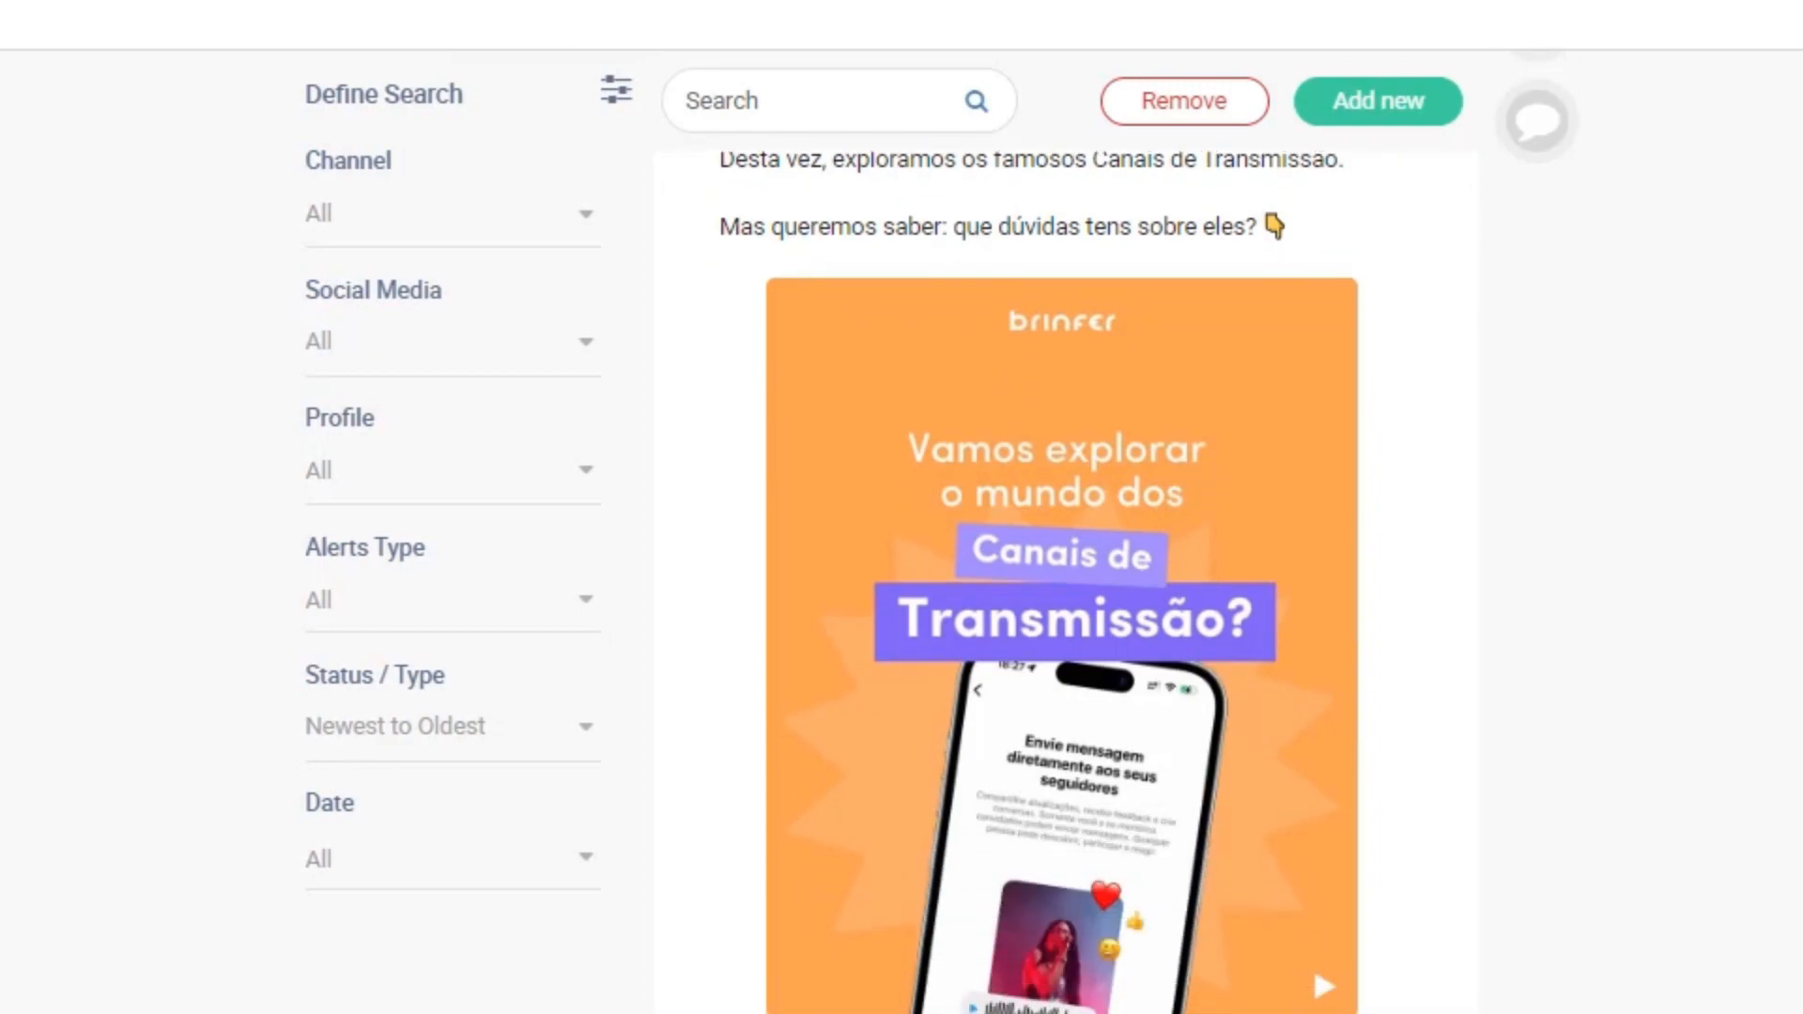
scroll(1312, 403, down, 13)
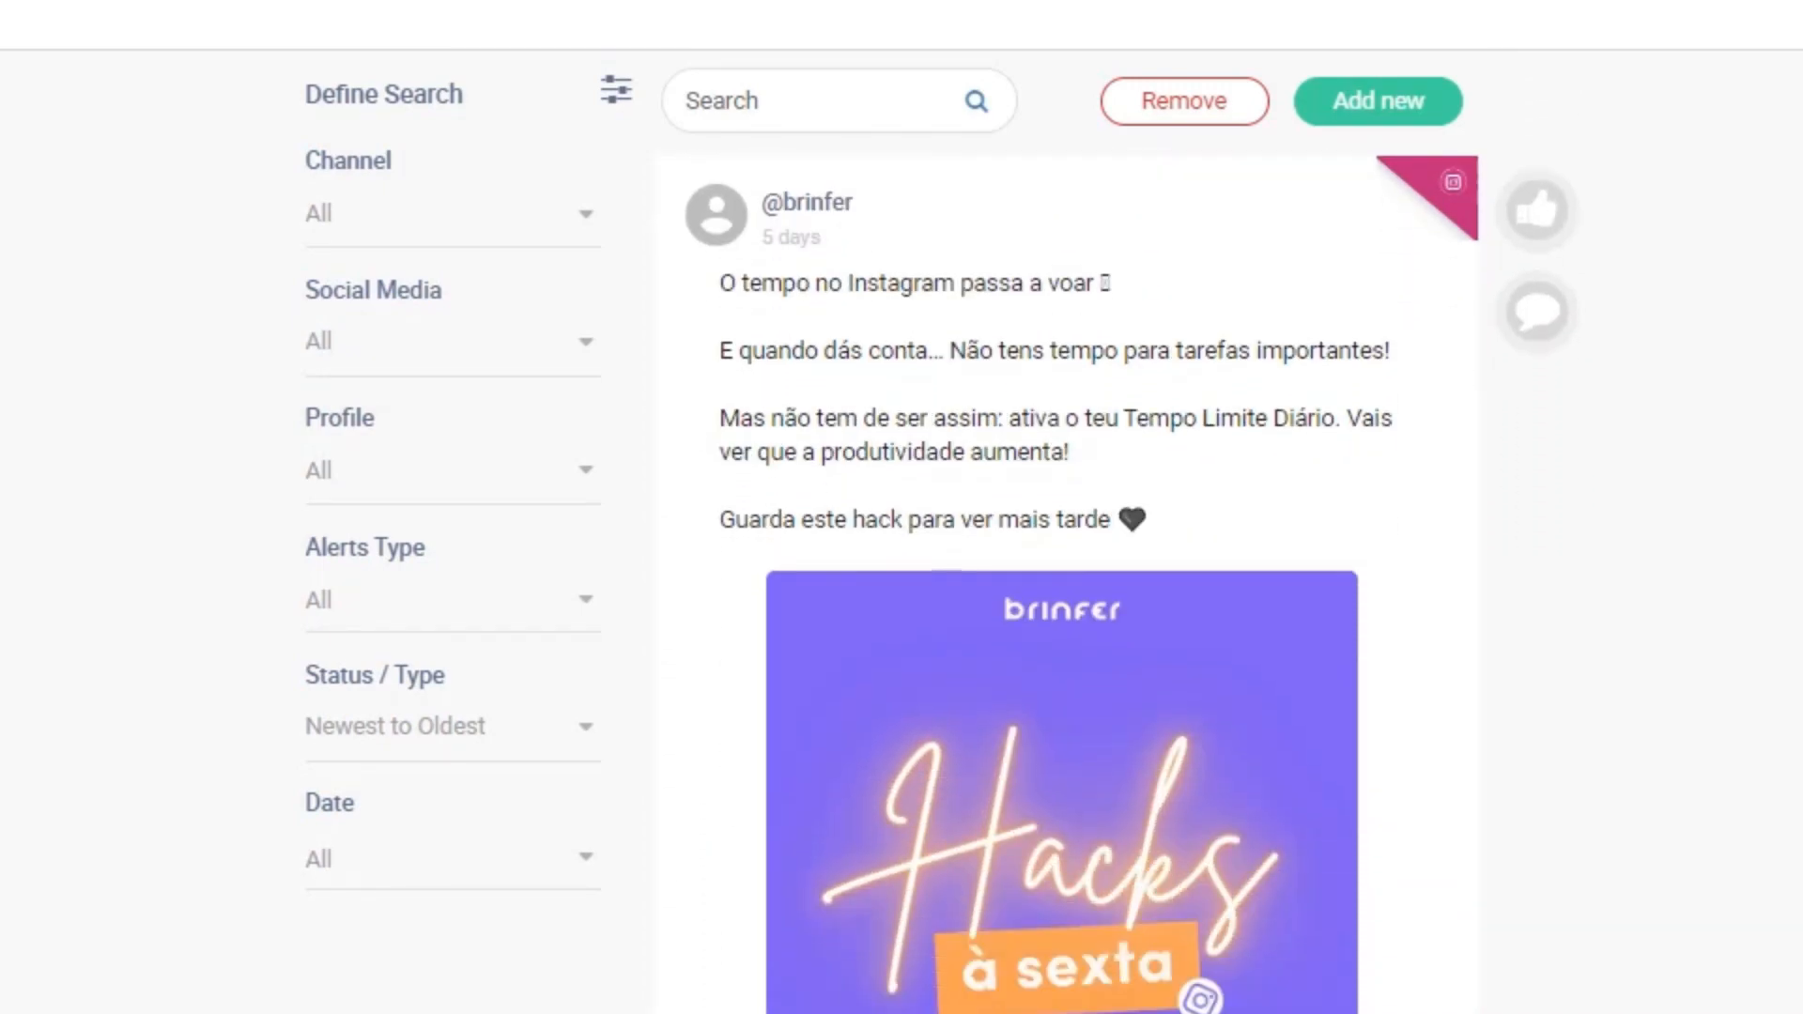
scroll(1312, 403, down, 12)
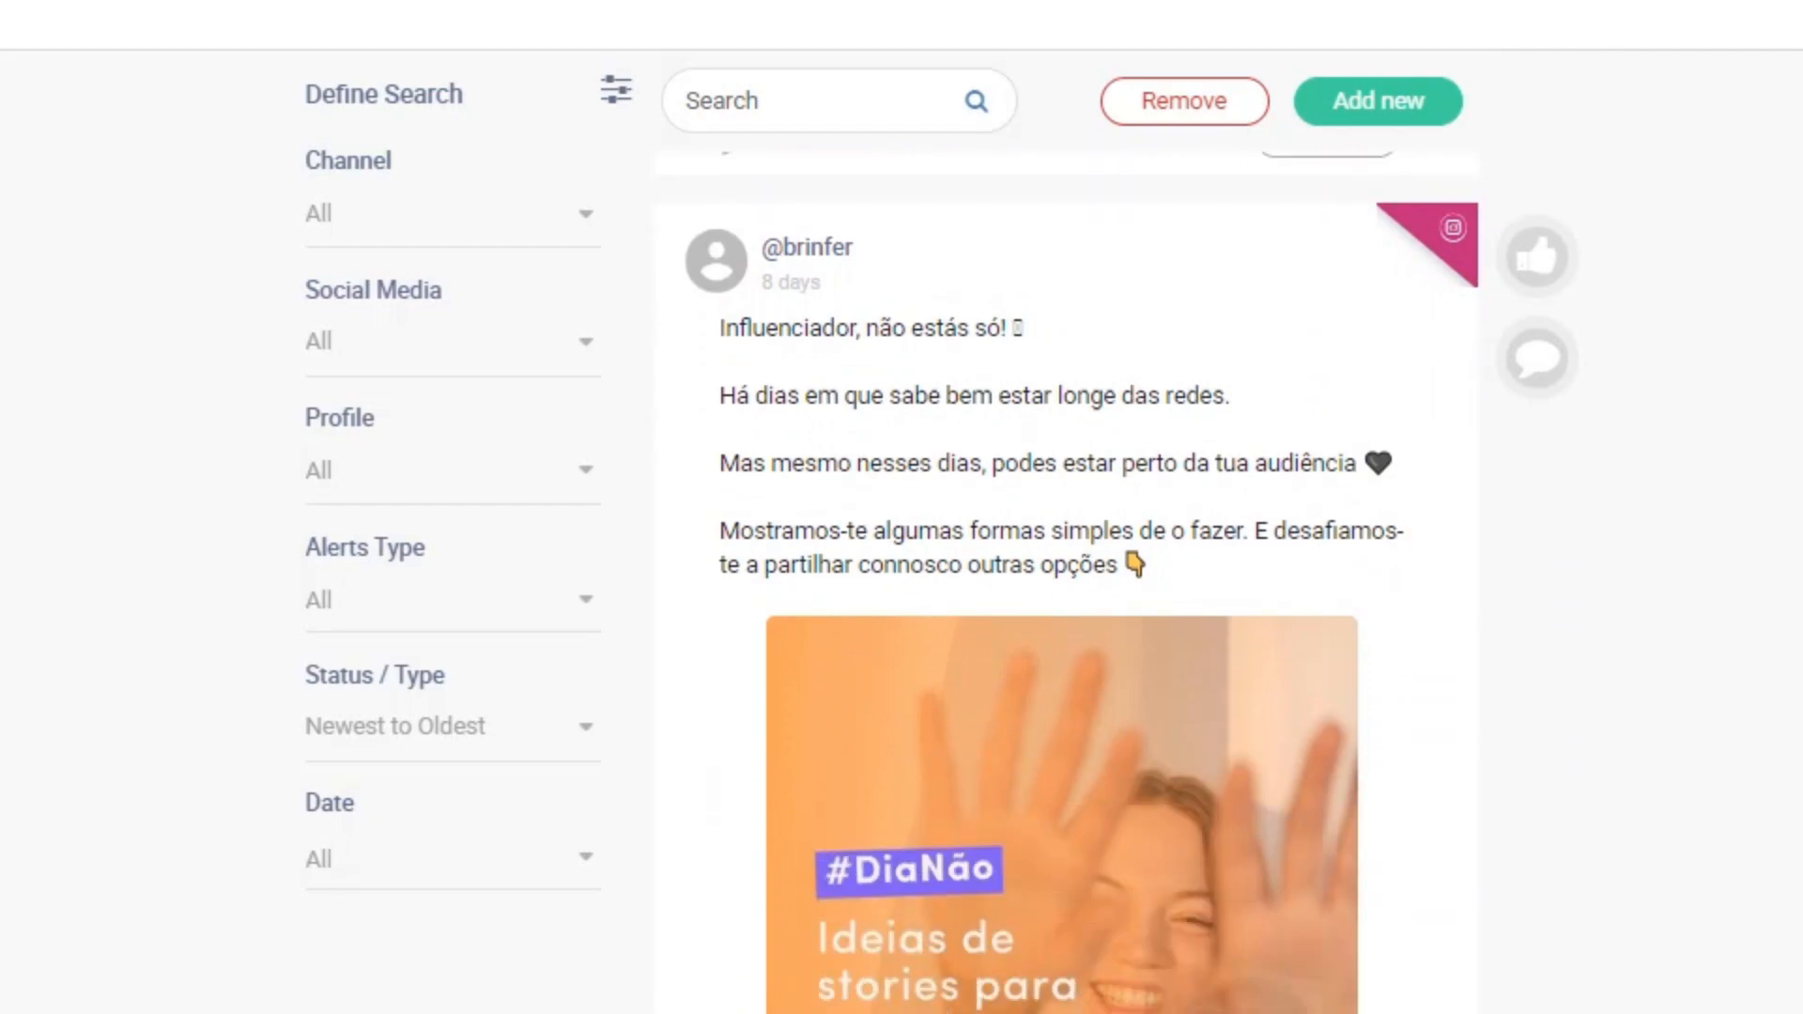
scroll(1066, 563, down, 9)
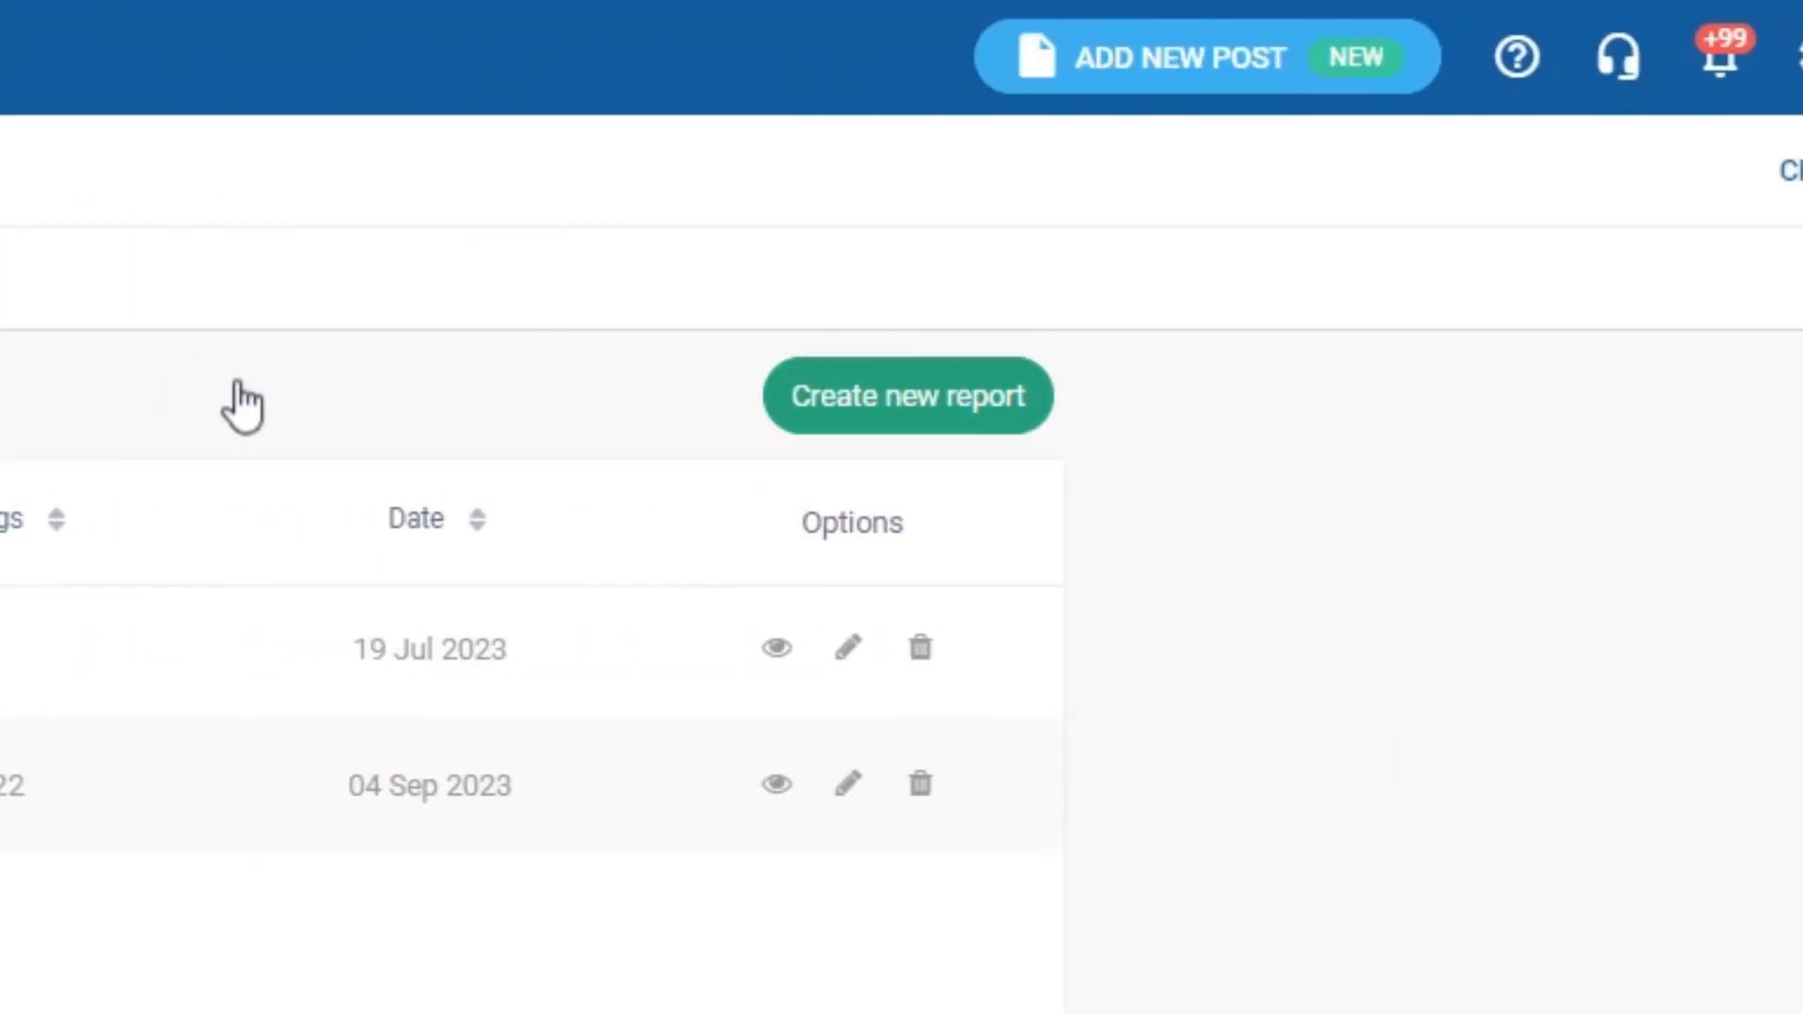
- Start a new competitor report named Instagram Report and fill in its tags
click(860, 425)
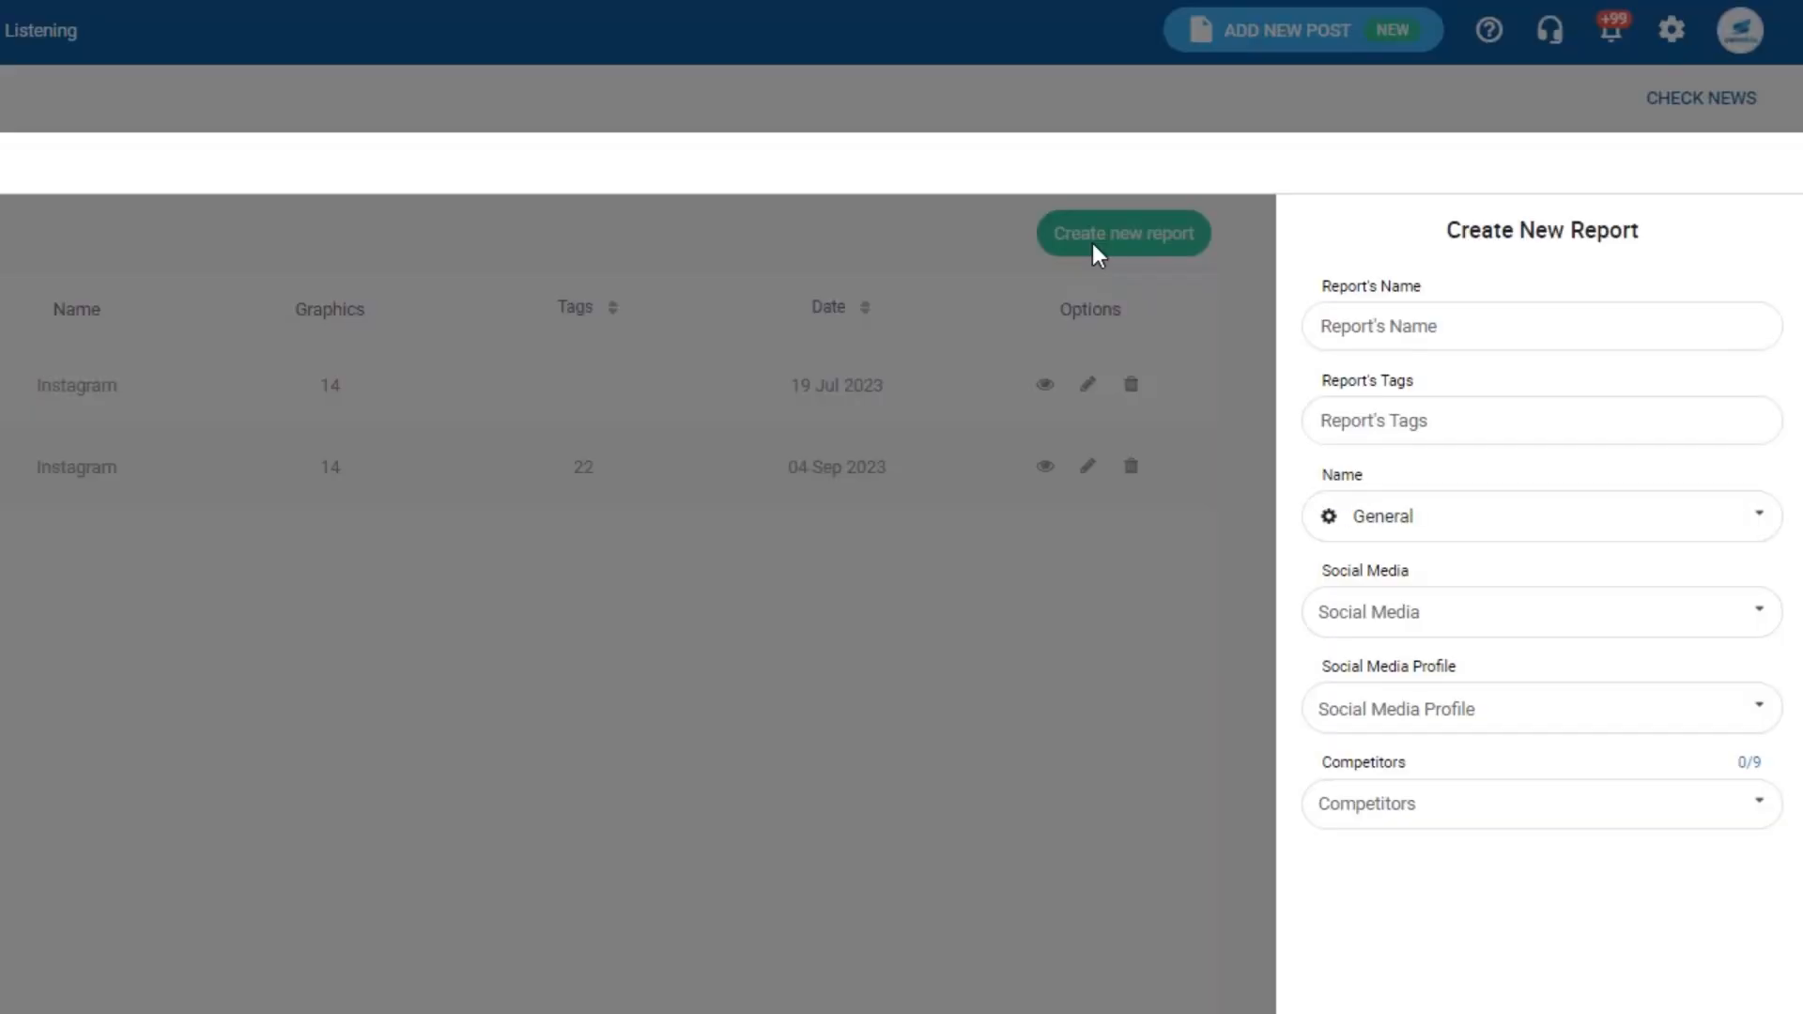
click(1373, 327)
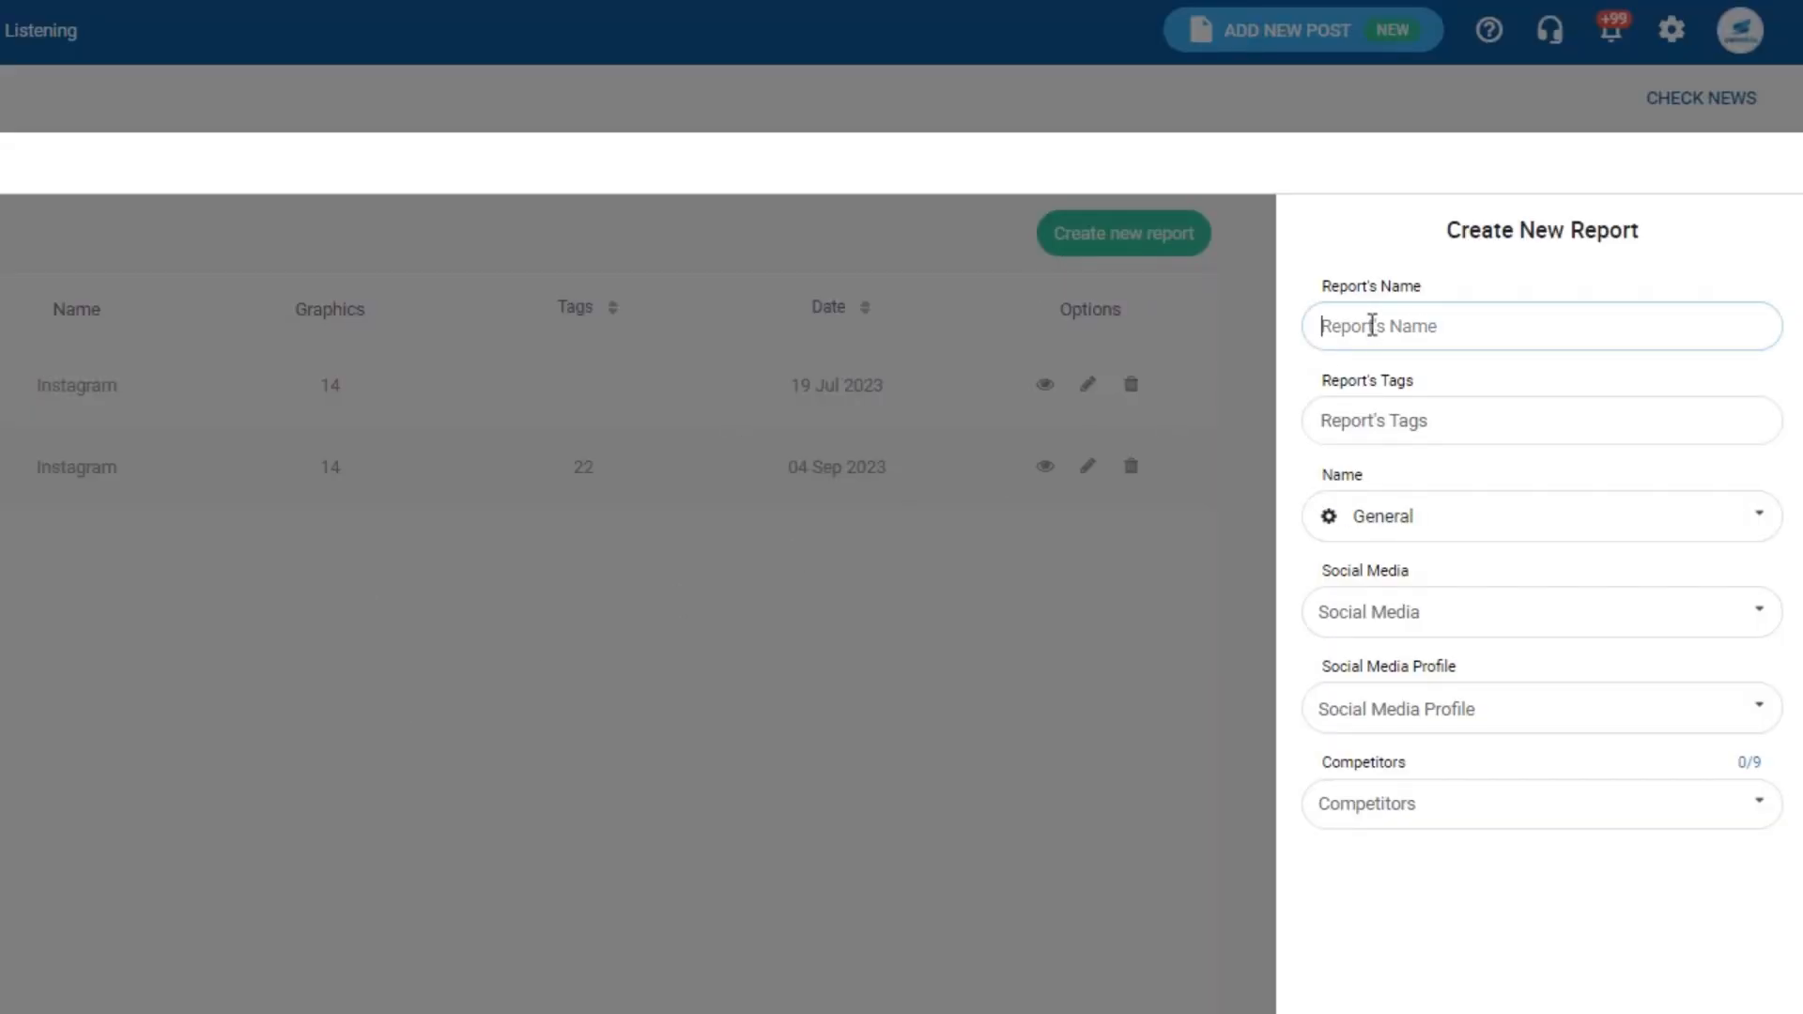
text(Instagram Report)
click(1405, 420)
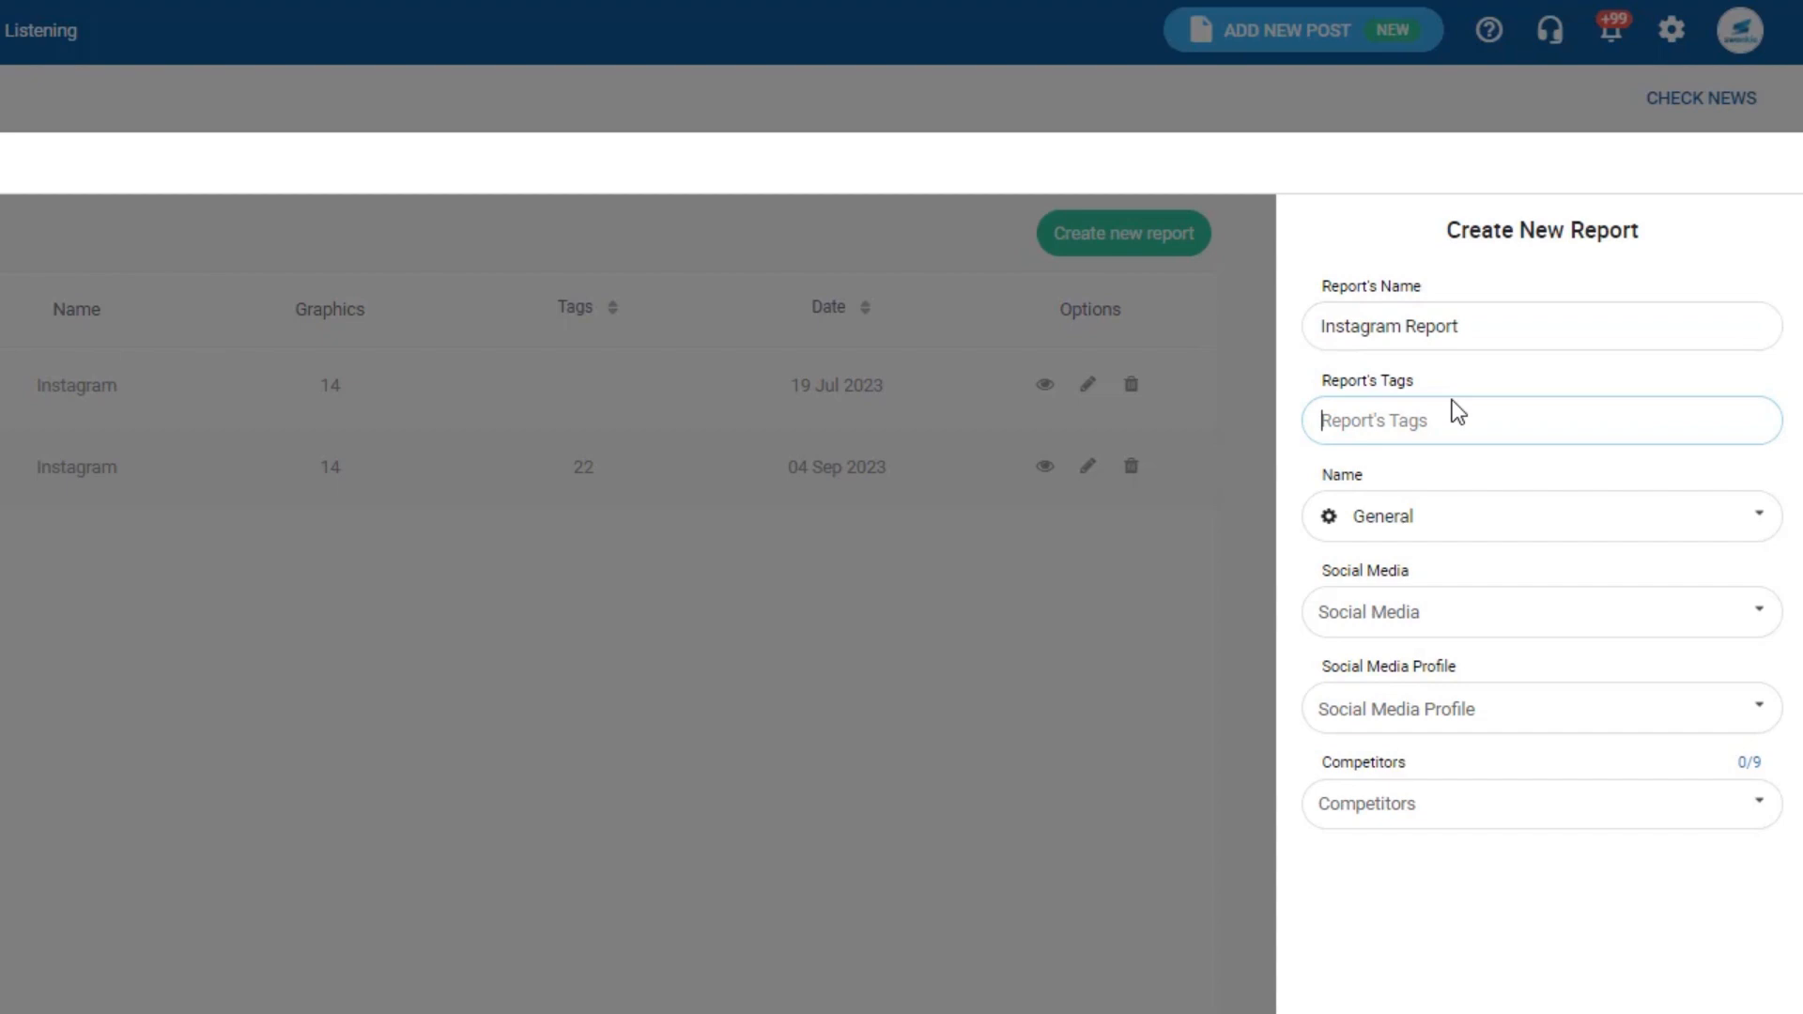
text(brinfer & social ninjas)
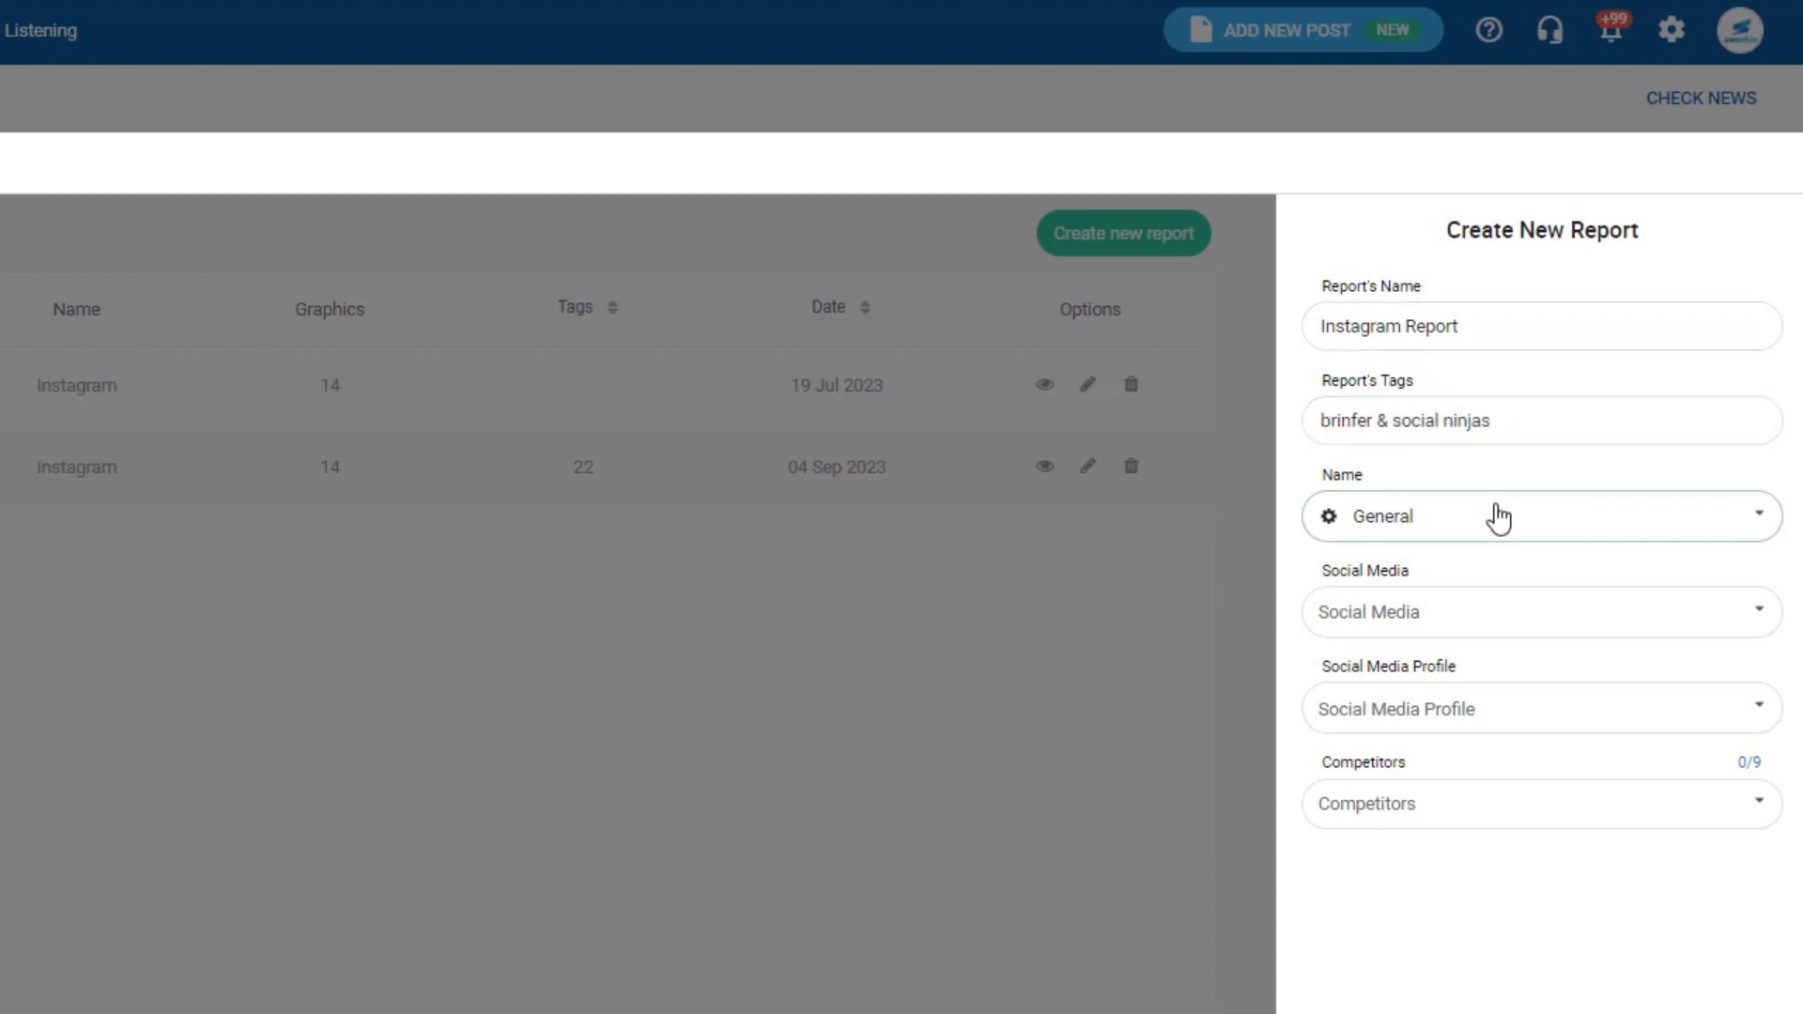
- Set the report's brand to Swonkie, network Instagram, and profile SWONKIE PORTUGAL
click(1494, 516)
click(1450, 763)
click(1433, 622)
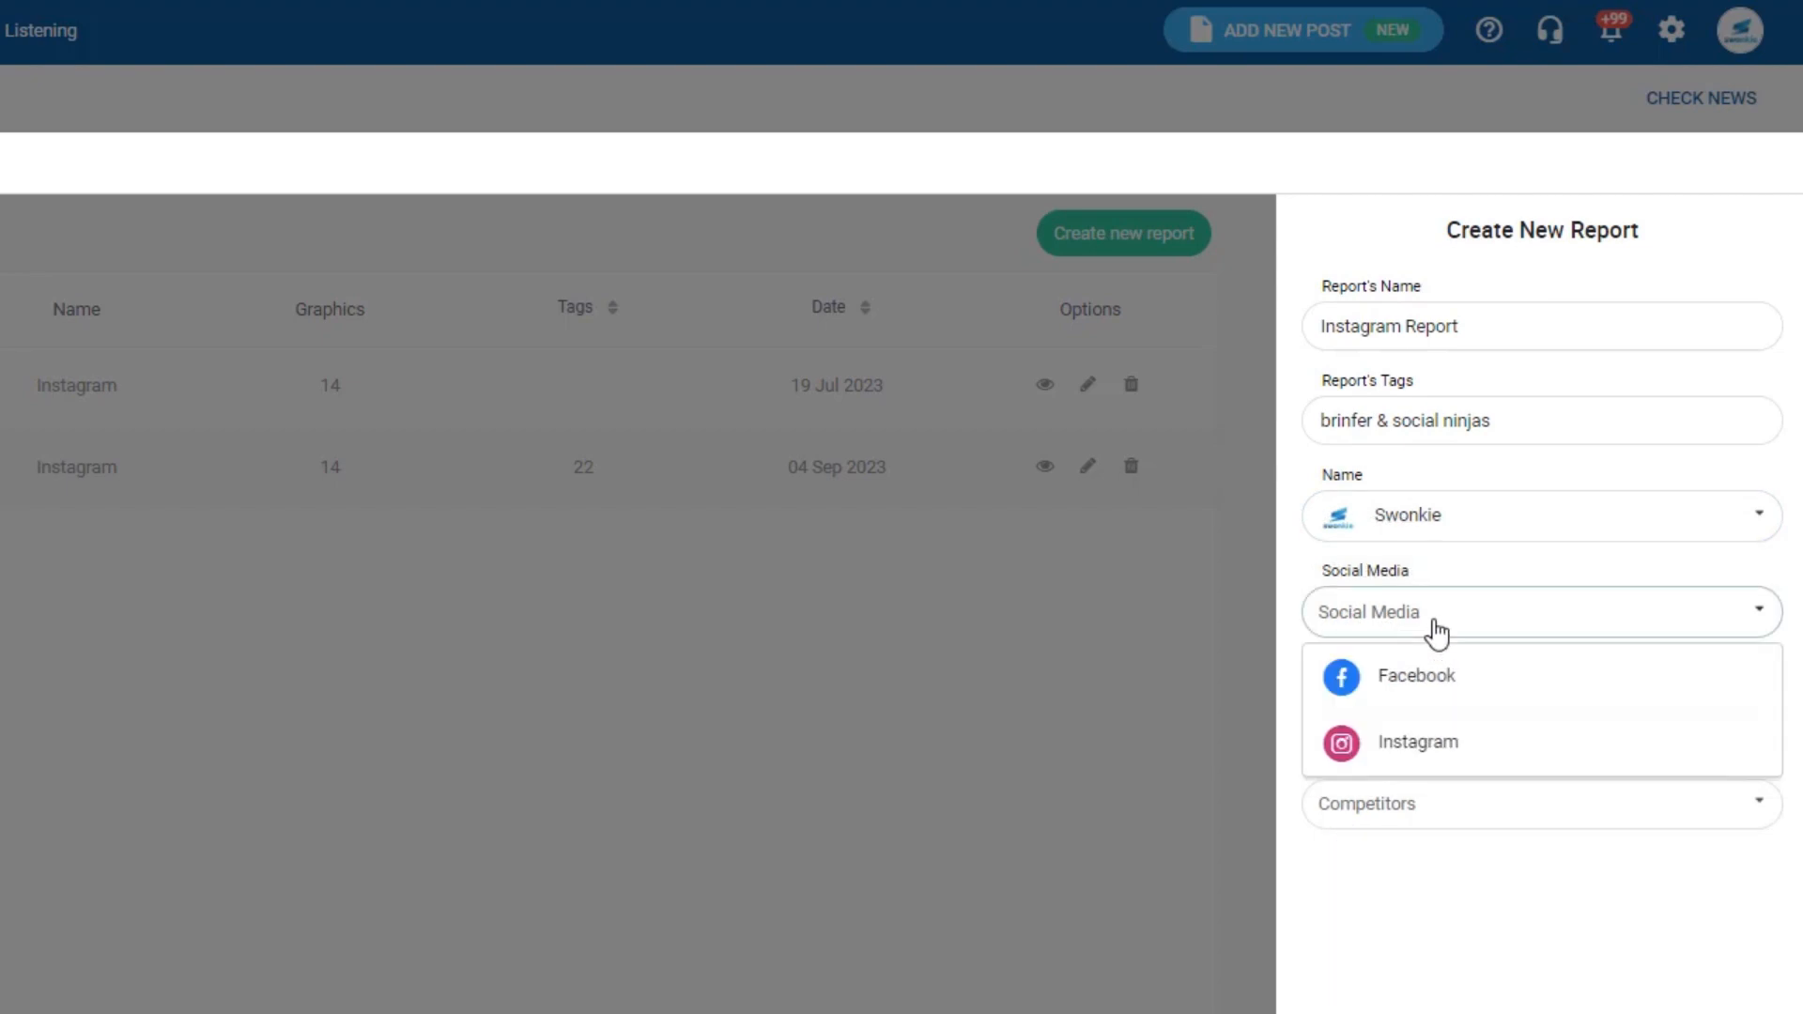
click(1418, 737)
click(1421, 725)
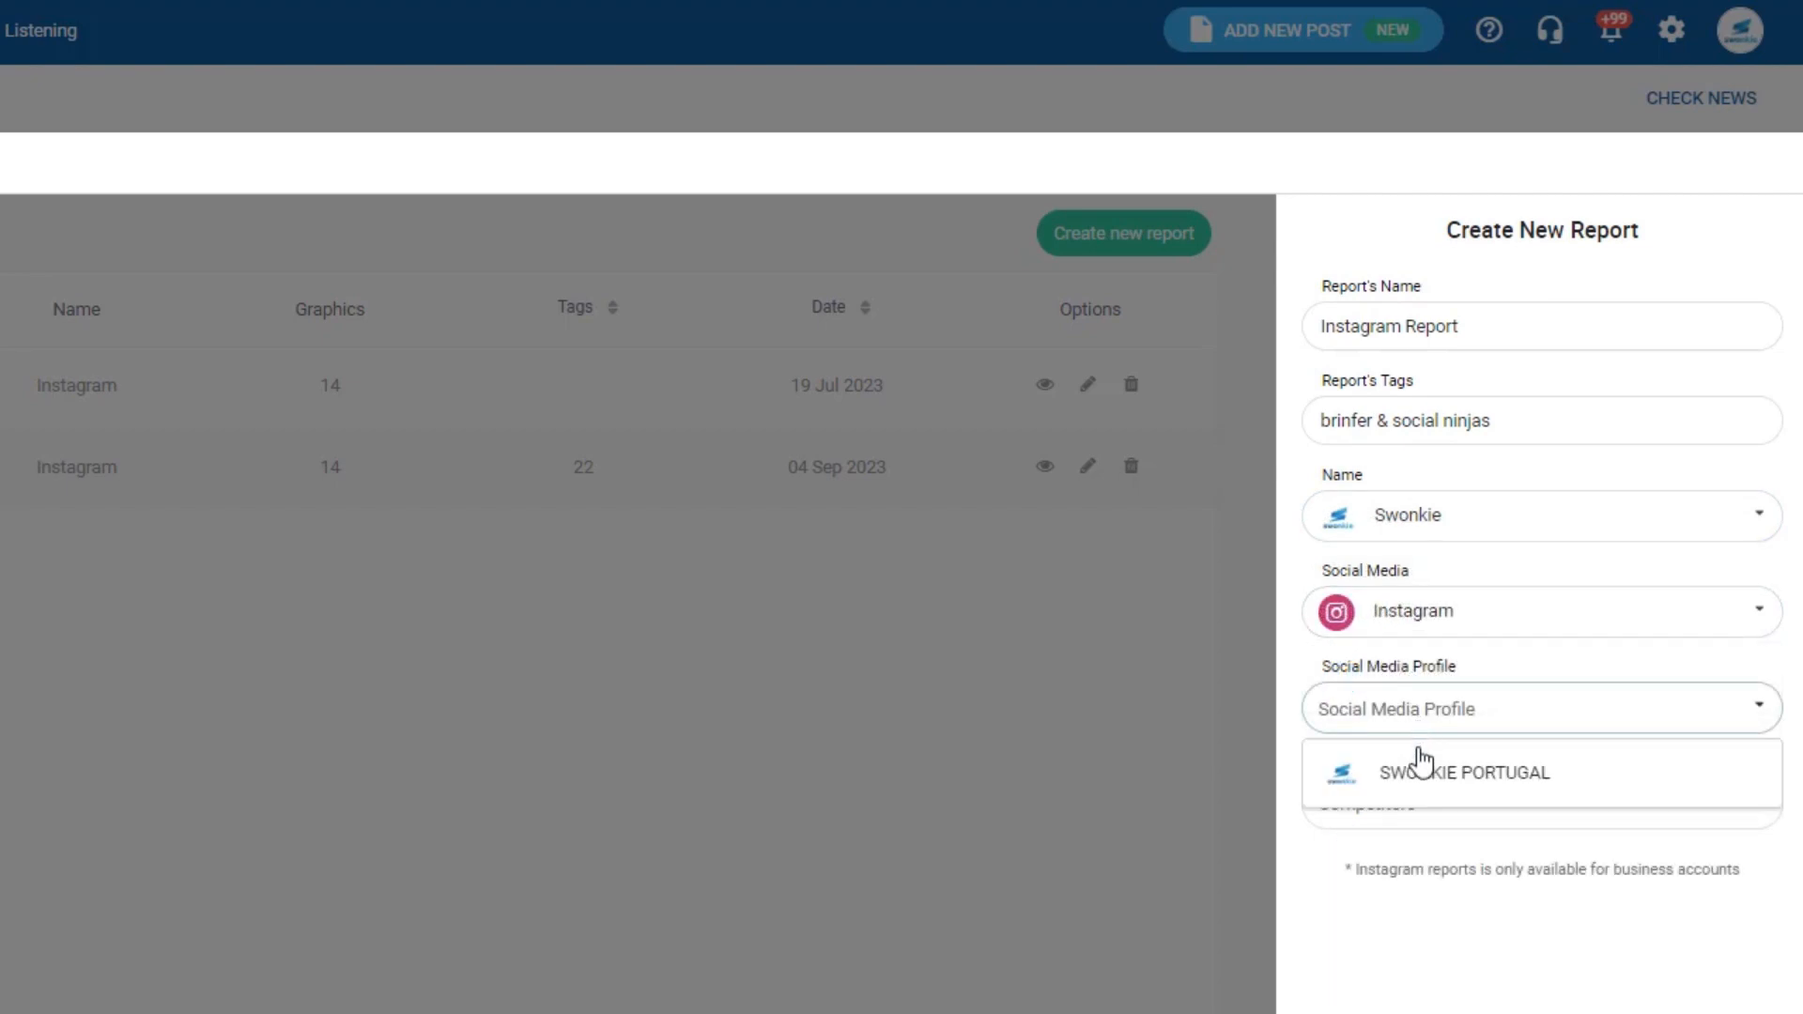
click(1418, 770)
scroll(1225, 372, down, 5)
click(1391, 324)
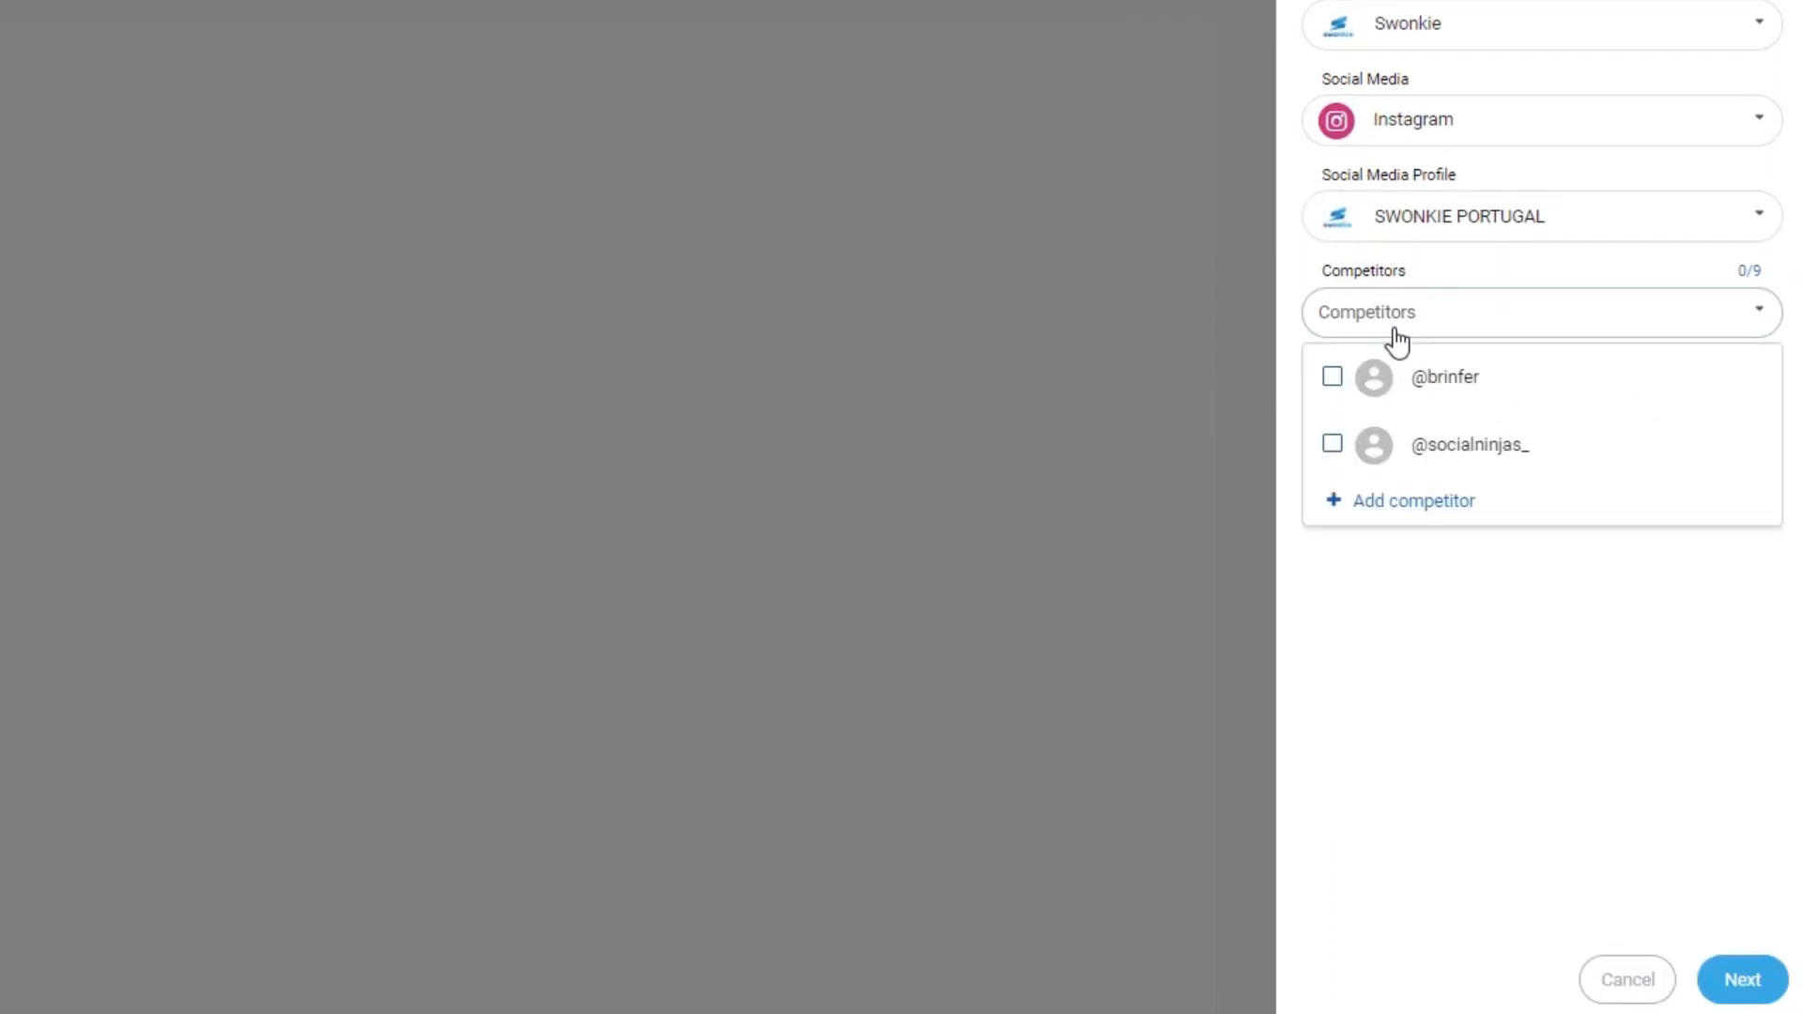
click(1333, 380)
click(1333, 446)
click(1401, 582)
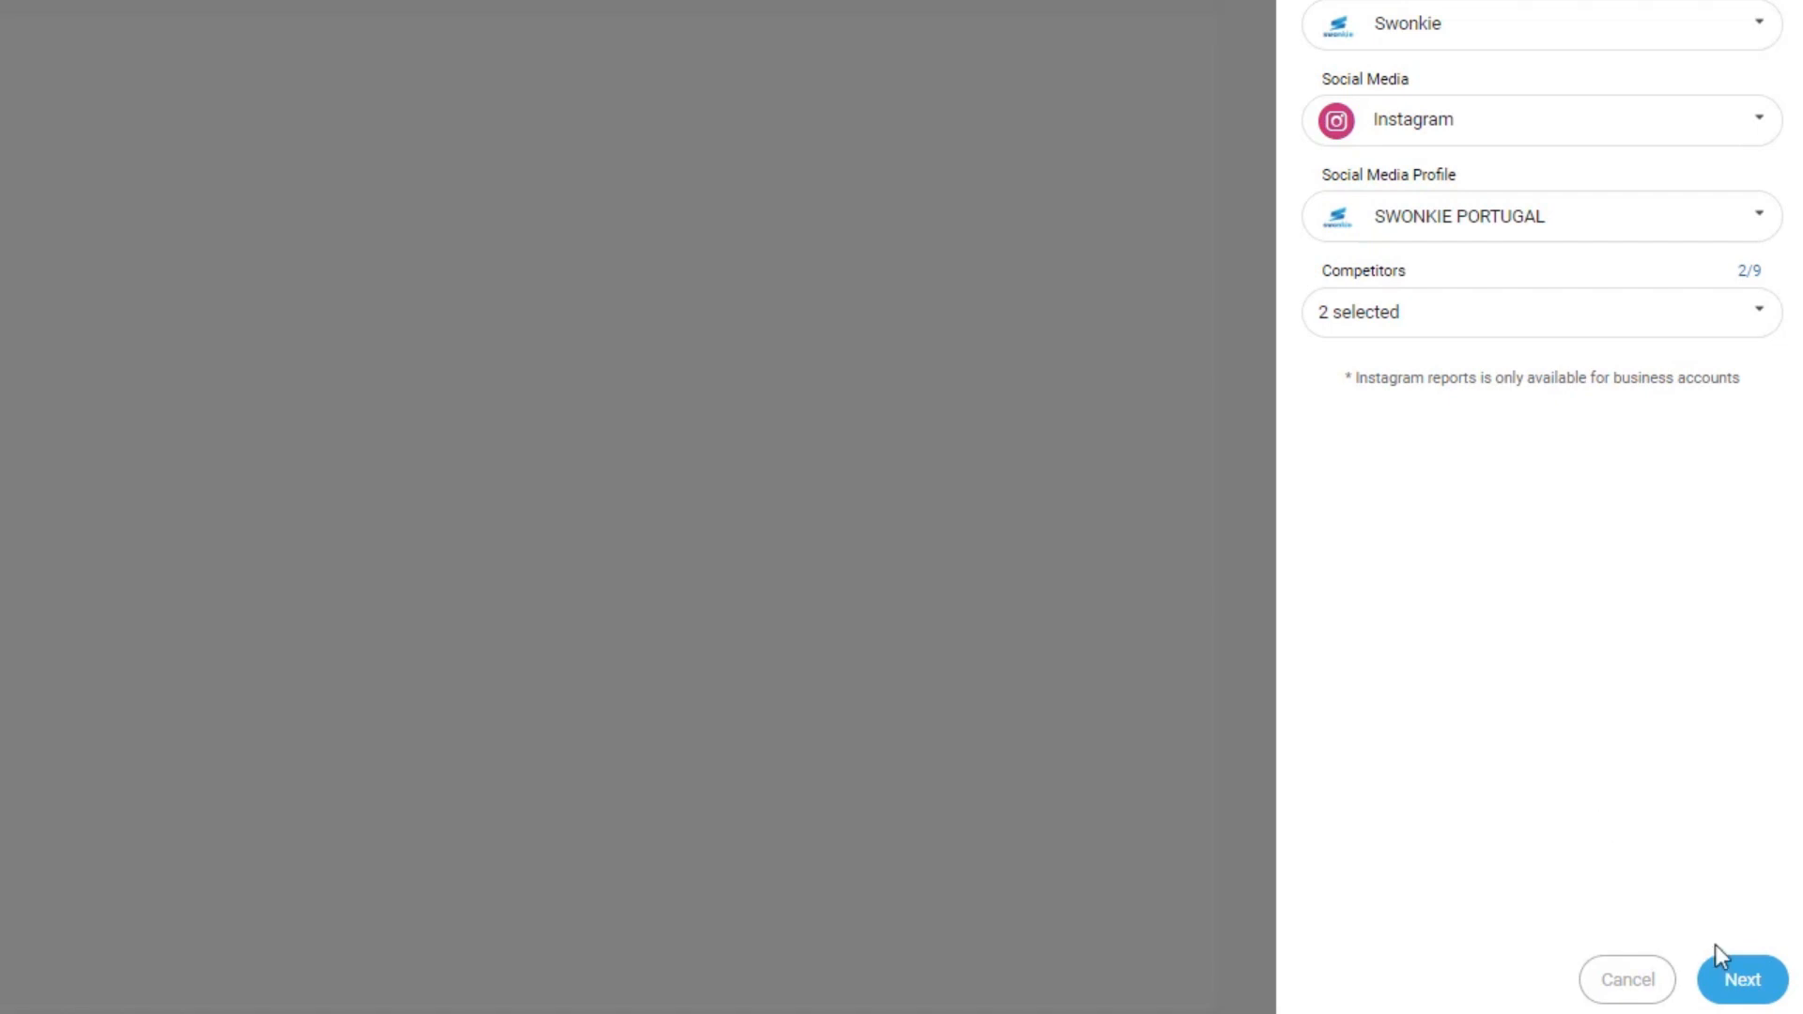
click(1742, 987)
scroll(1359, 179, up, 3)
scroll(1352, 197, up, 1)
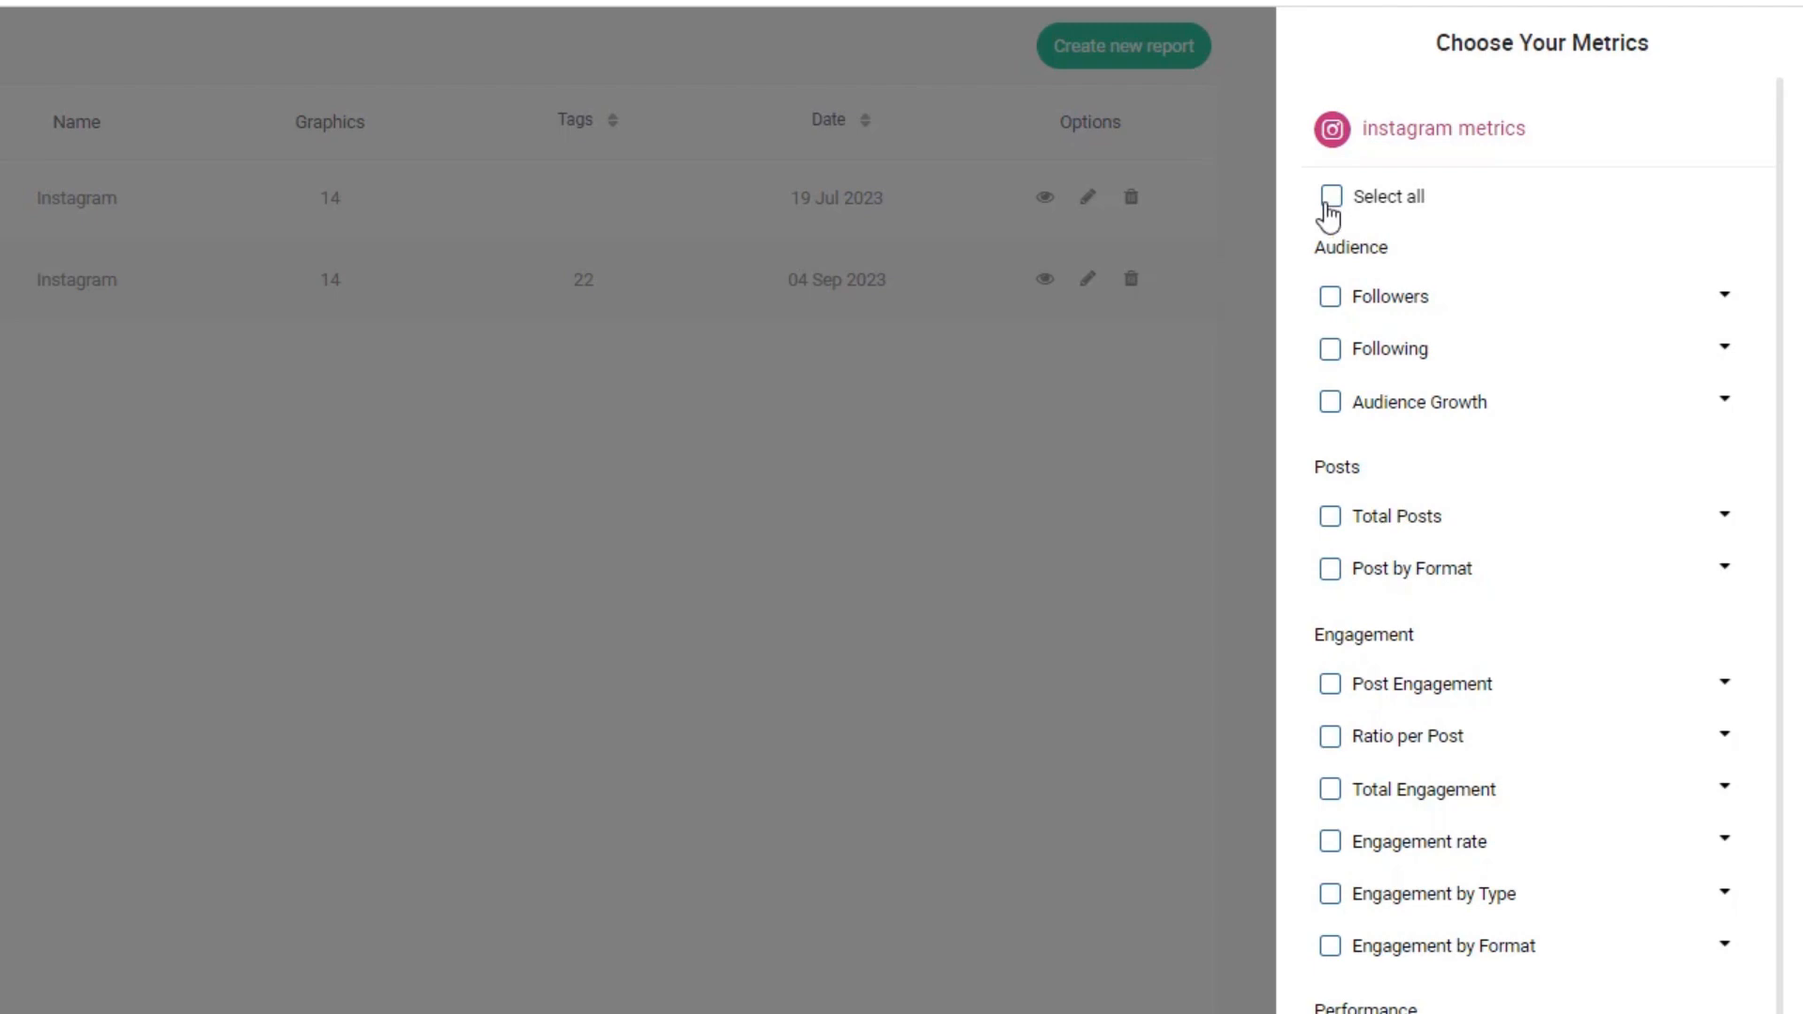
- Save the Instagram Report with all metrics selected and view its Posts metrics
click(1330, 201)
scroll(1575, 564, down, 5)
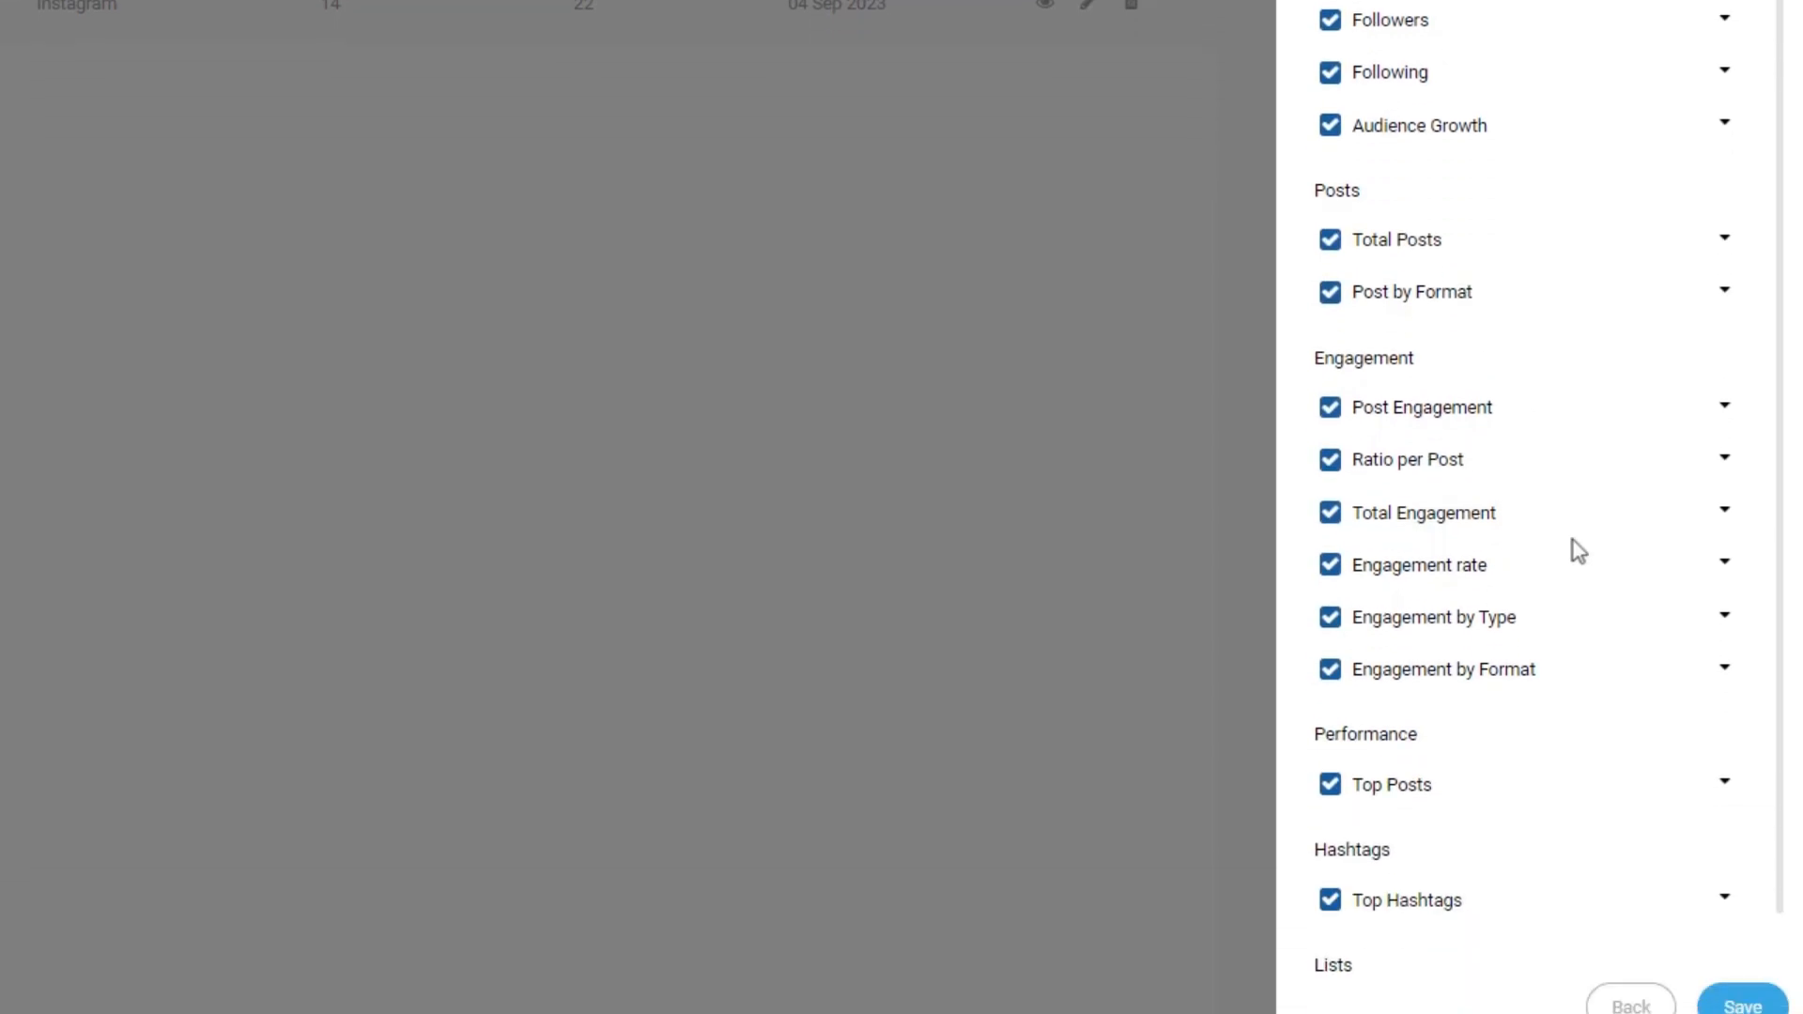
click(1762, 993)
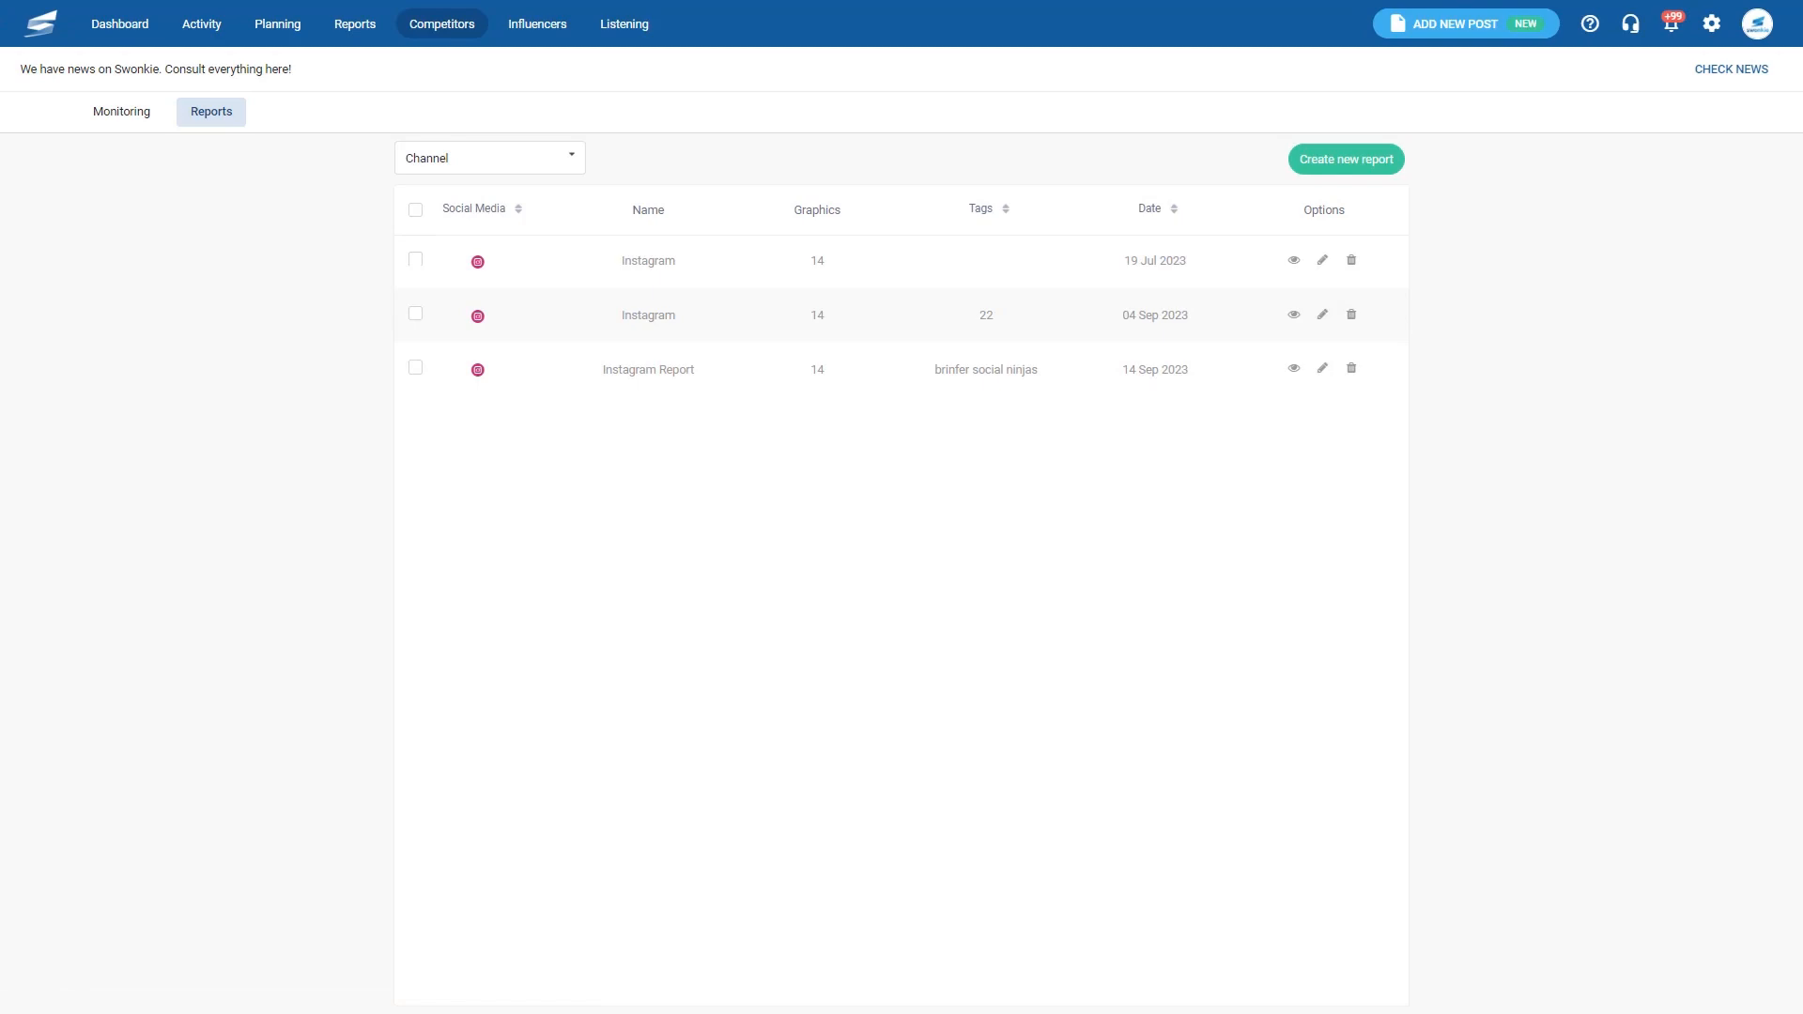
click(1294, 368)
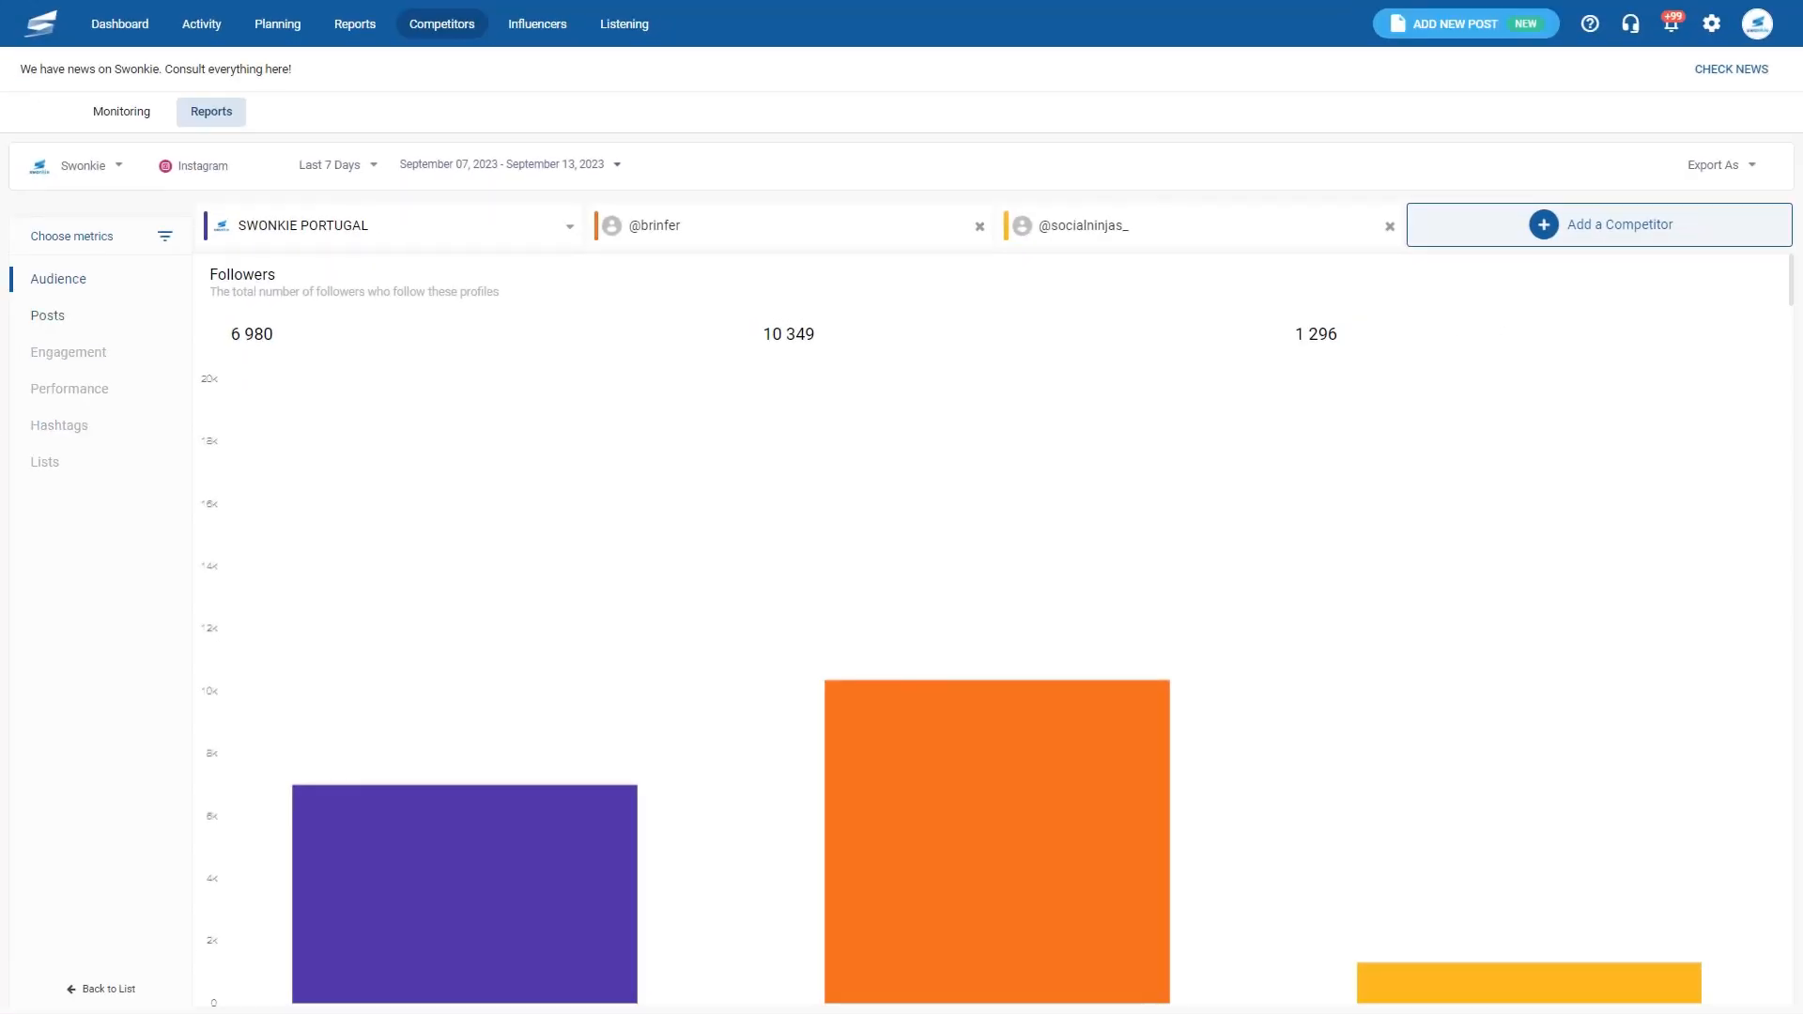
click(54, 316)
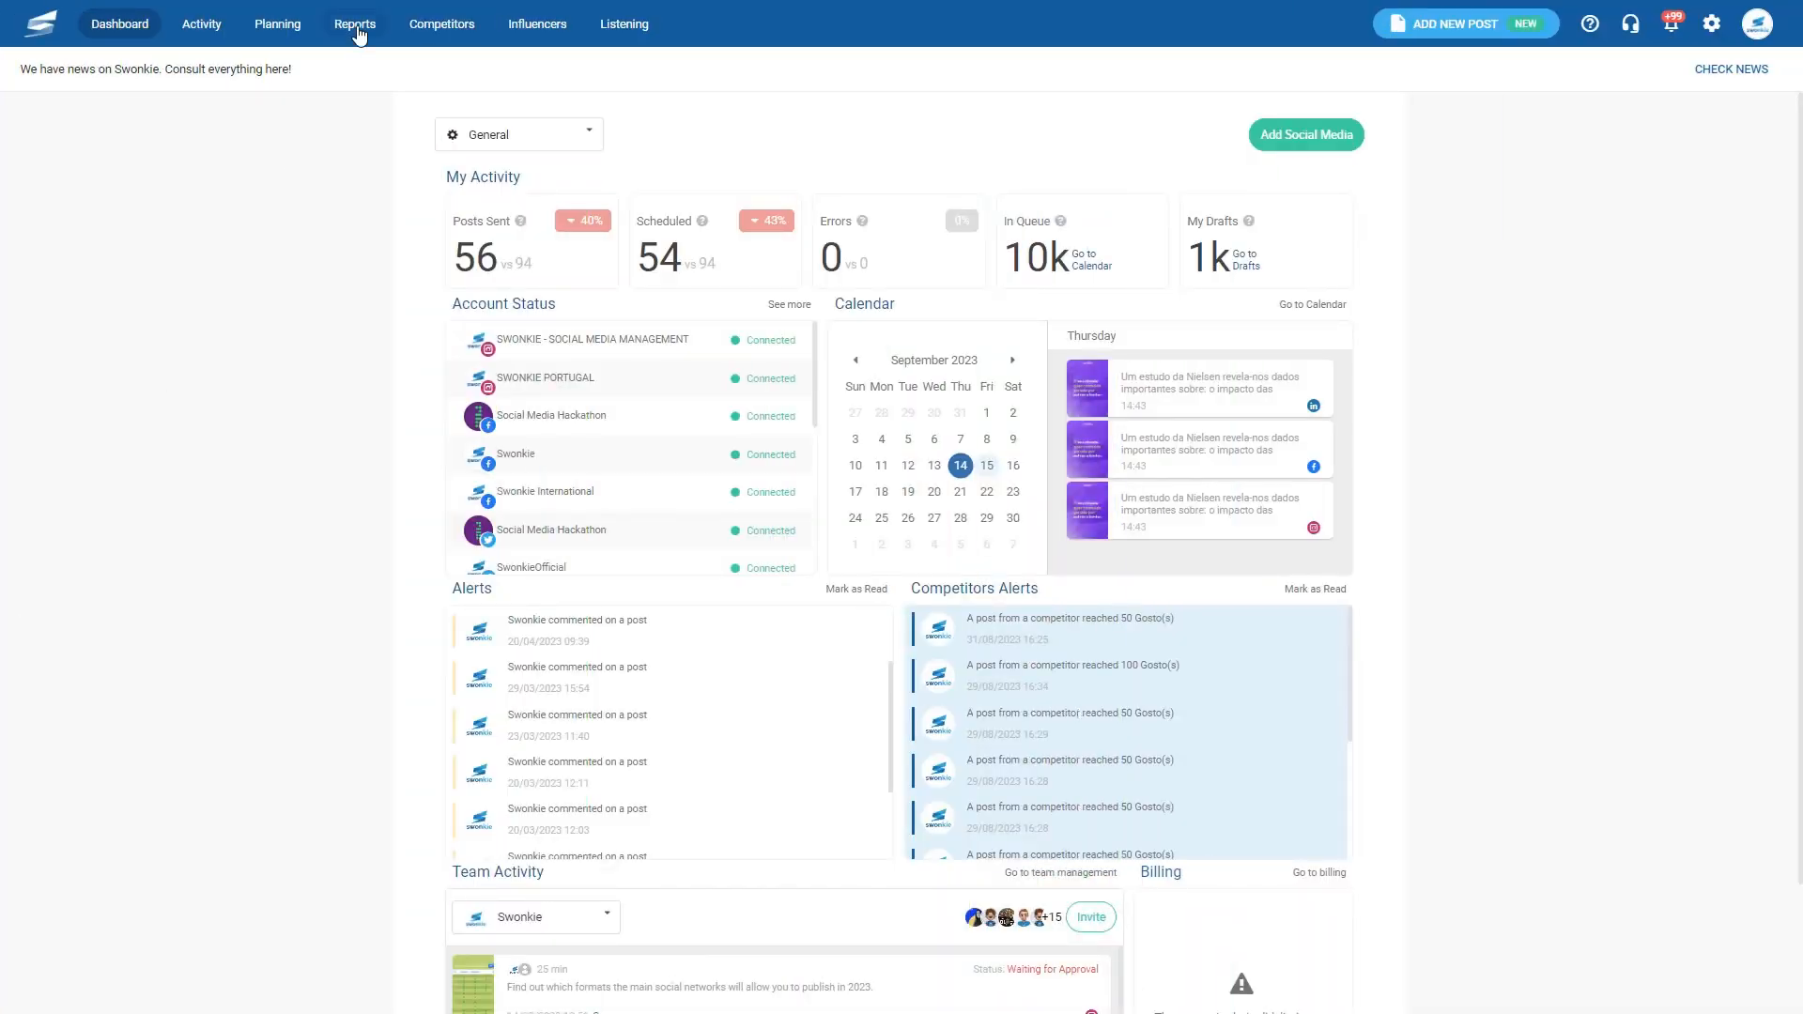
- Create a new ads campaign report named 'Buyer Personas' with the tag EN
click(357, 31)
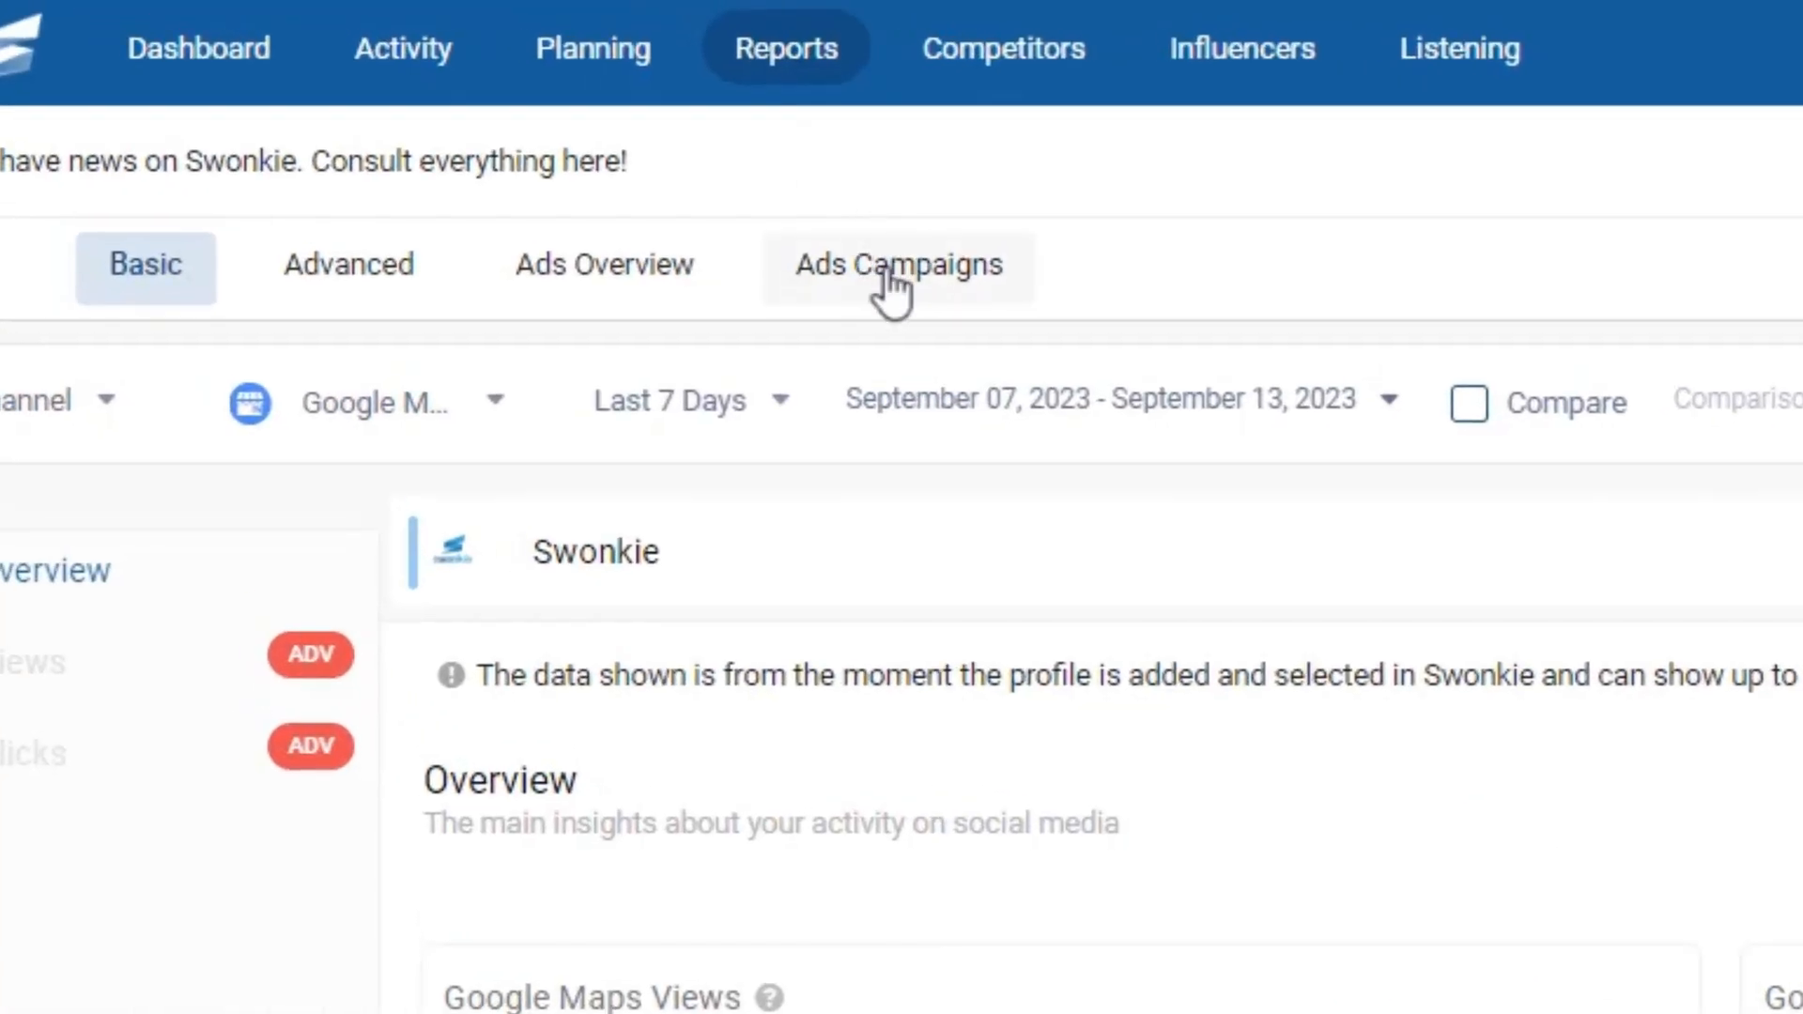
click(395, 115)
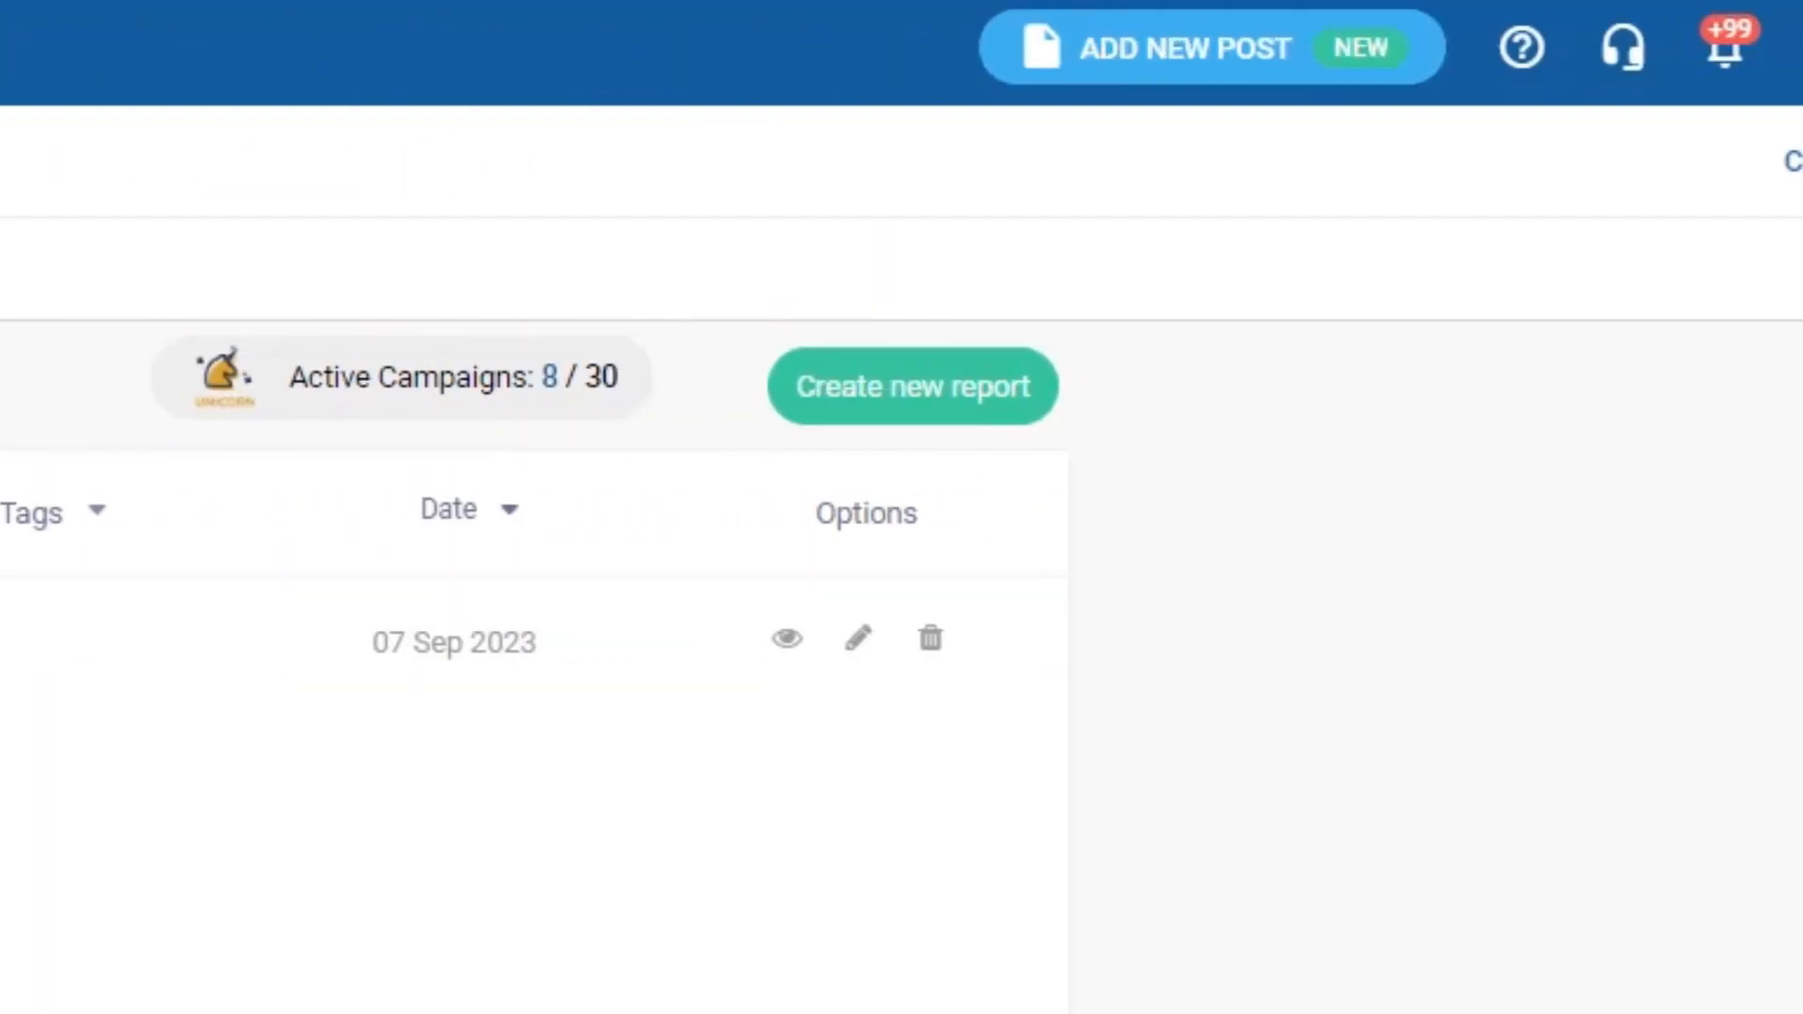
click(916, 417)
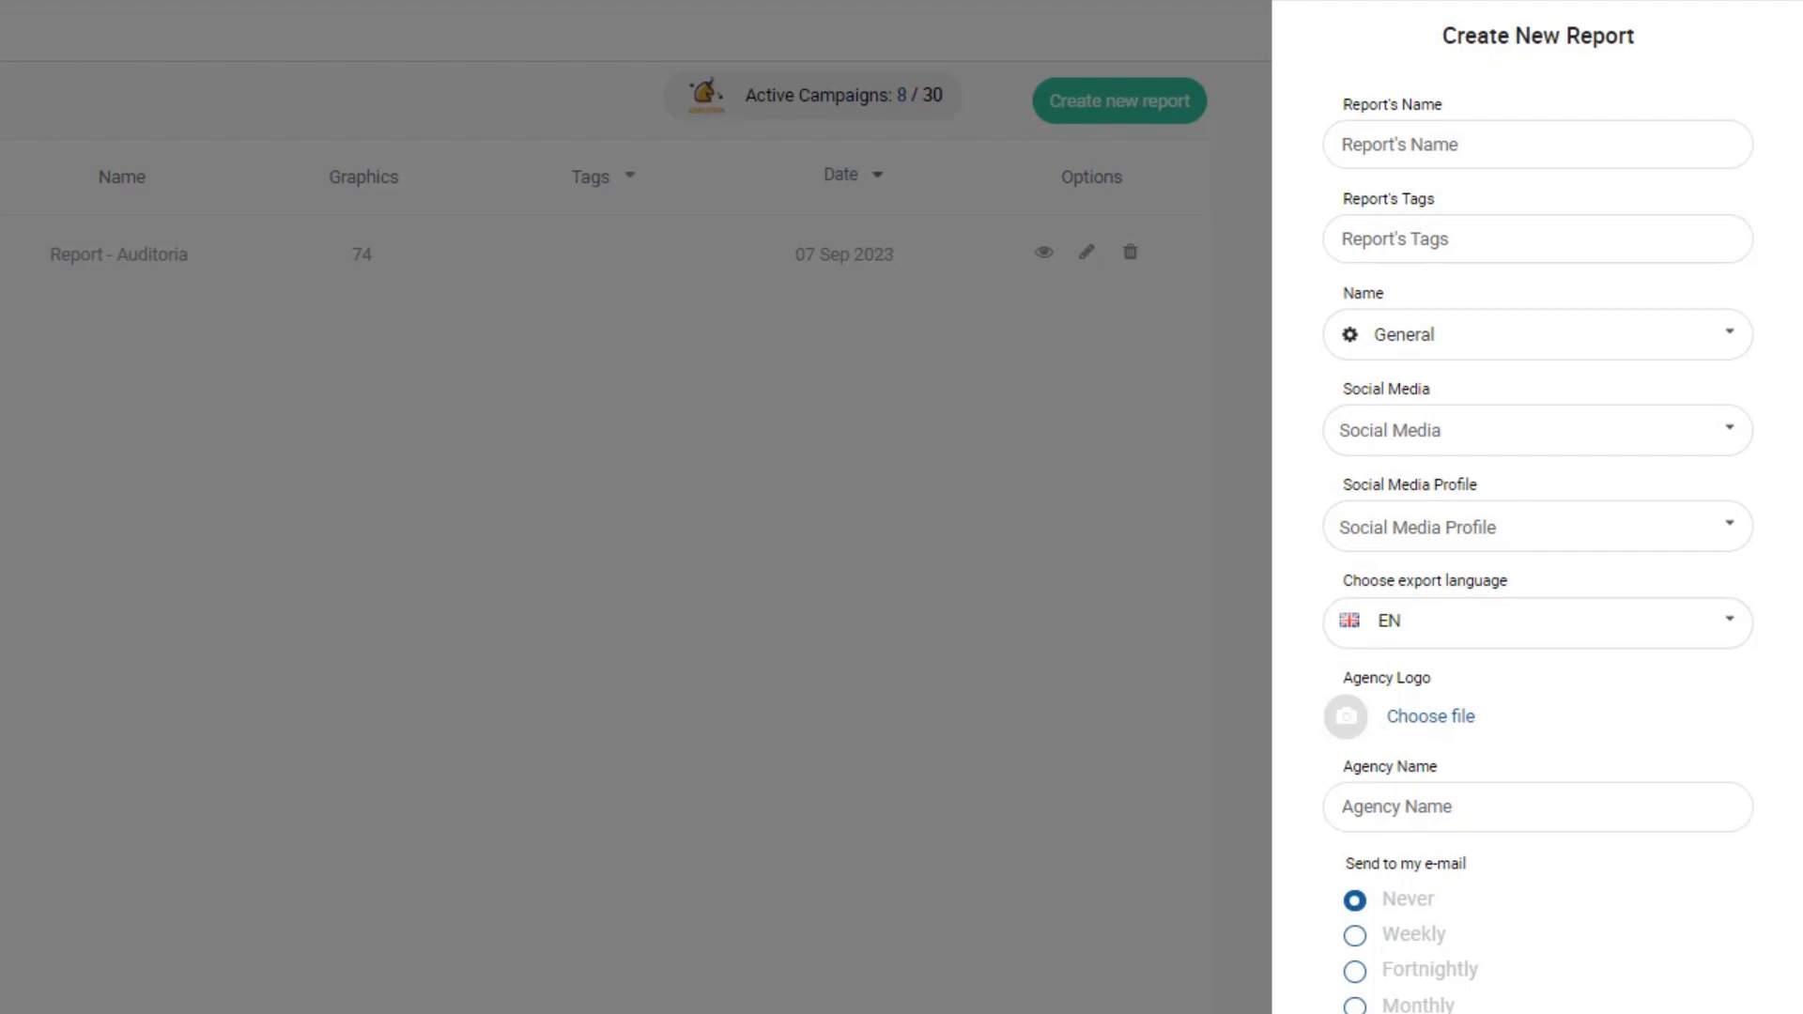
click(1369, 134)
text(Buyer Personas)
click(1427, 237)
text(EN)
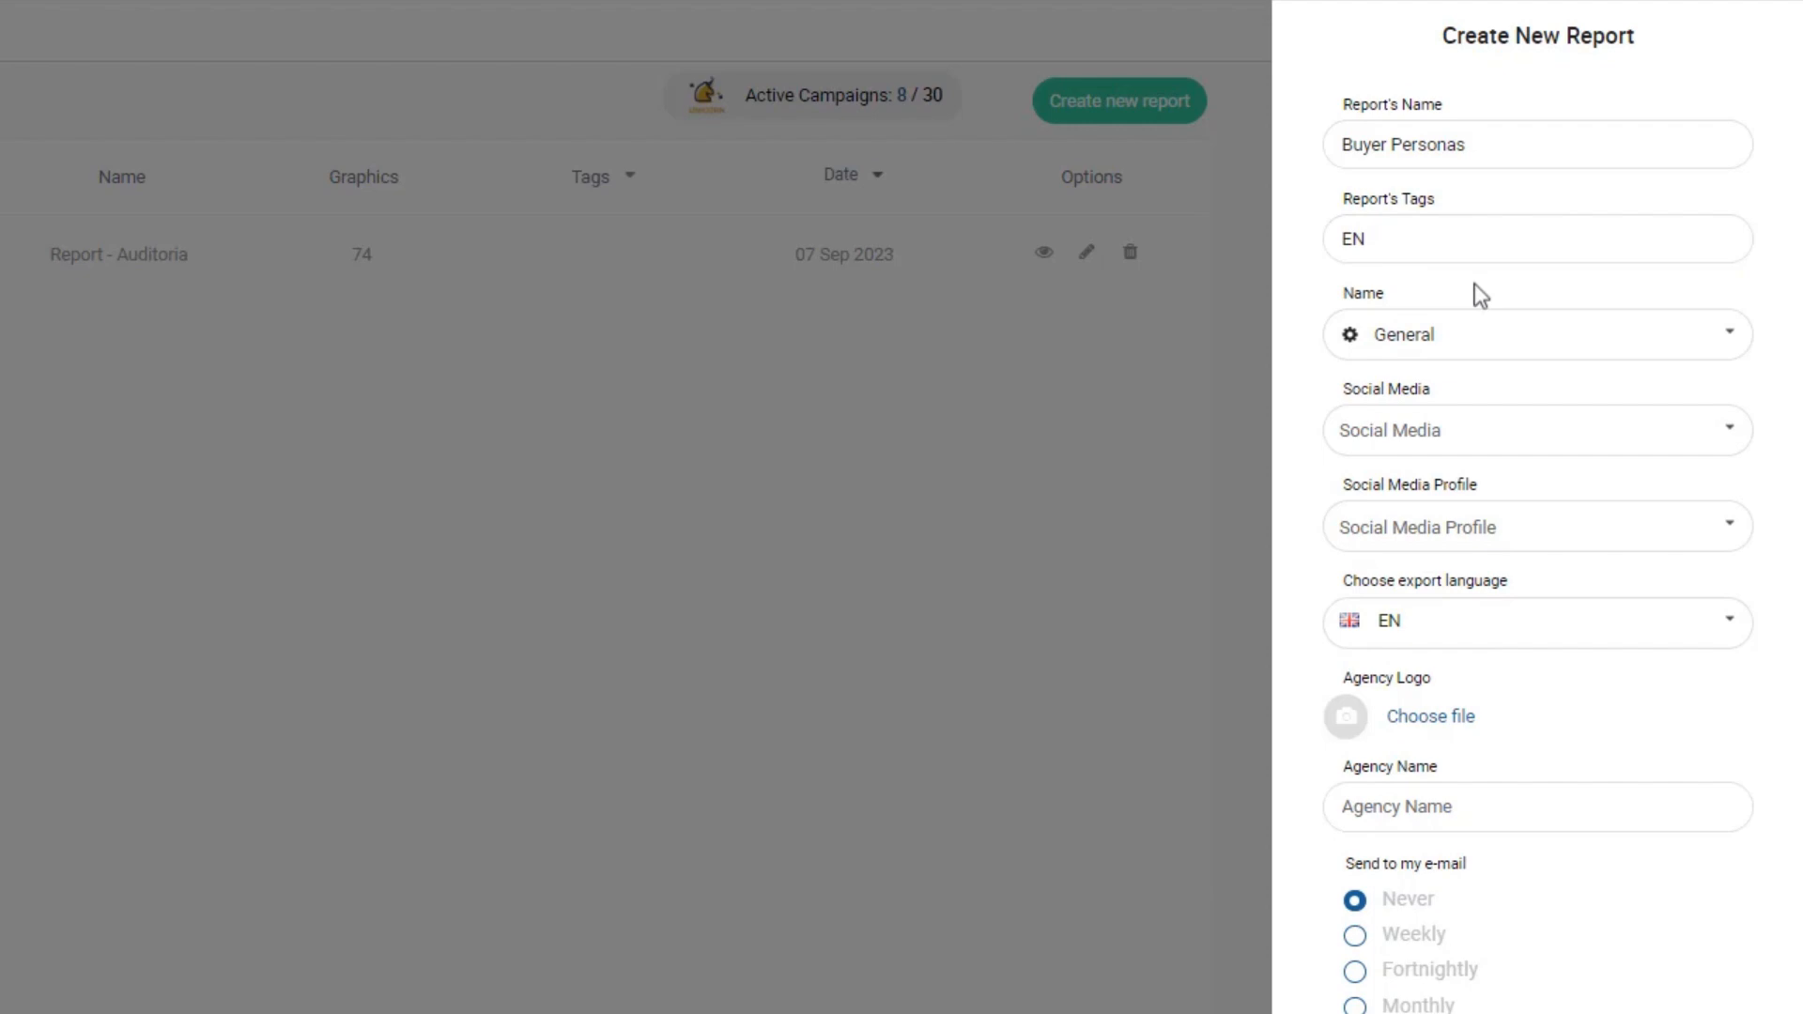
- Set the report to brand Swonkie International, network Facebook, and the Swonkie International profile
click(1474, 334)
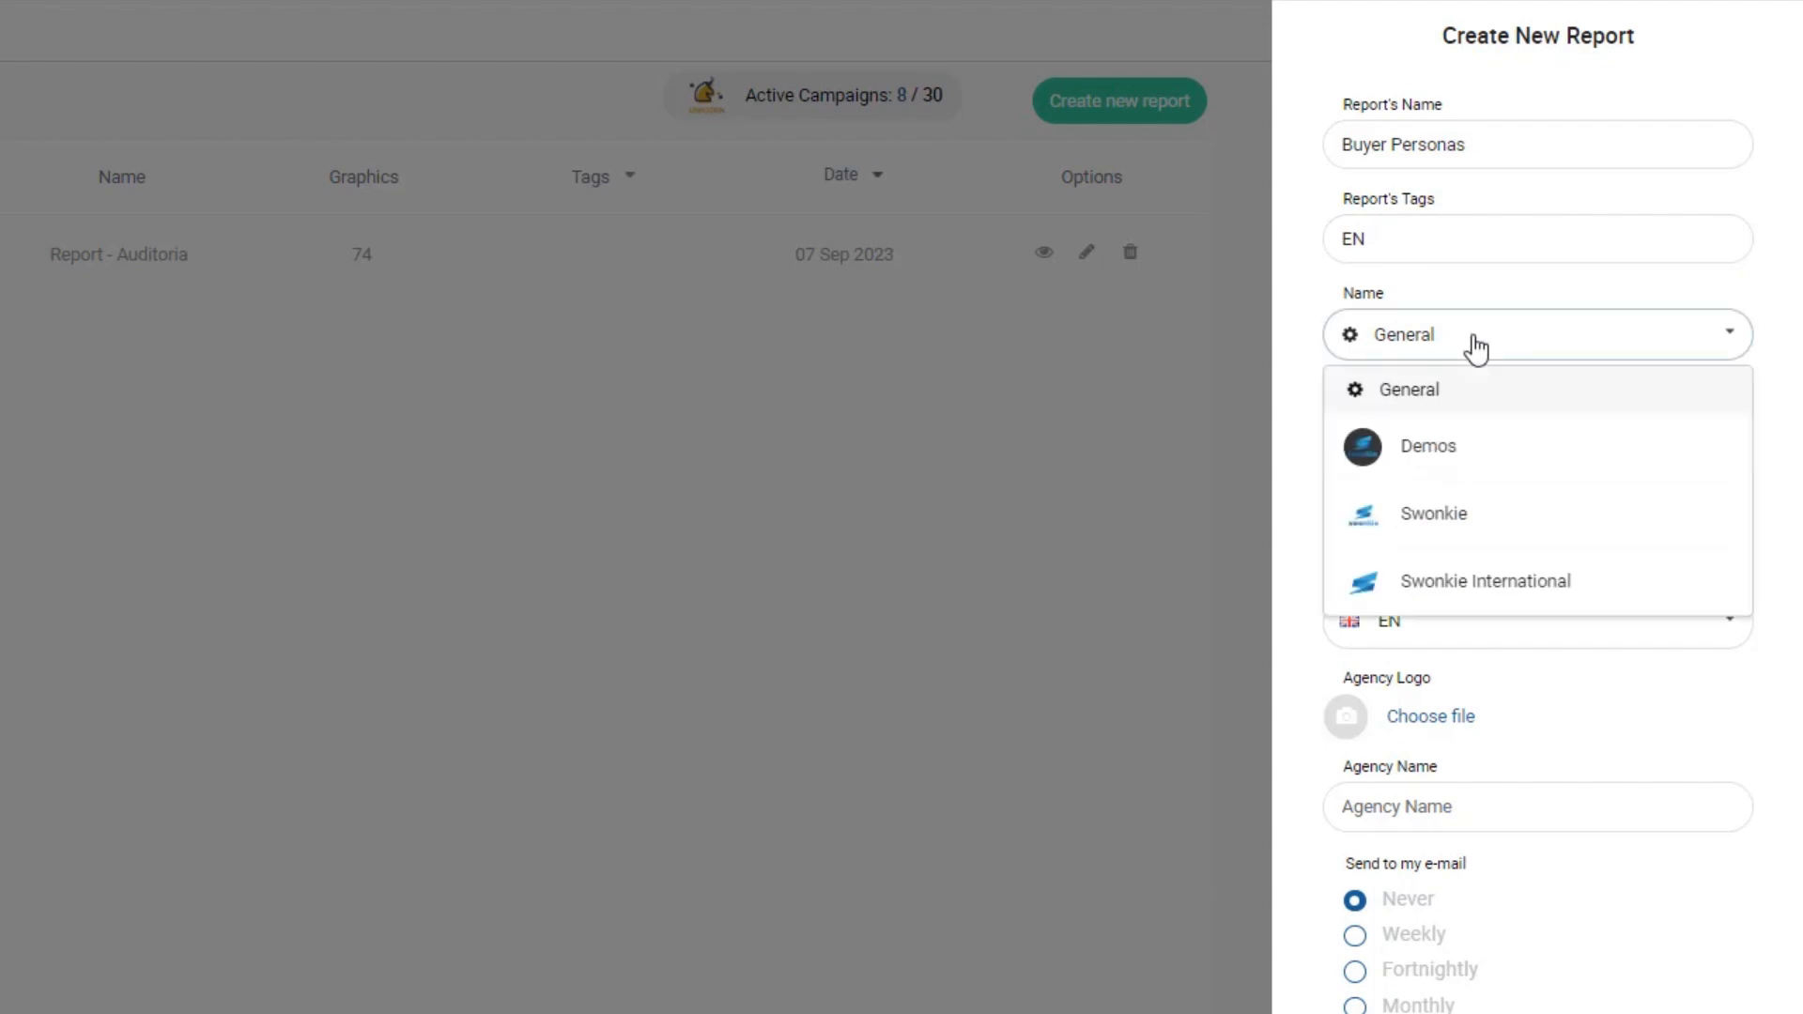
click(1497, 590)
click(1456, 438)
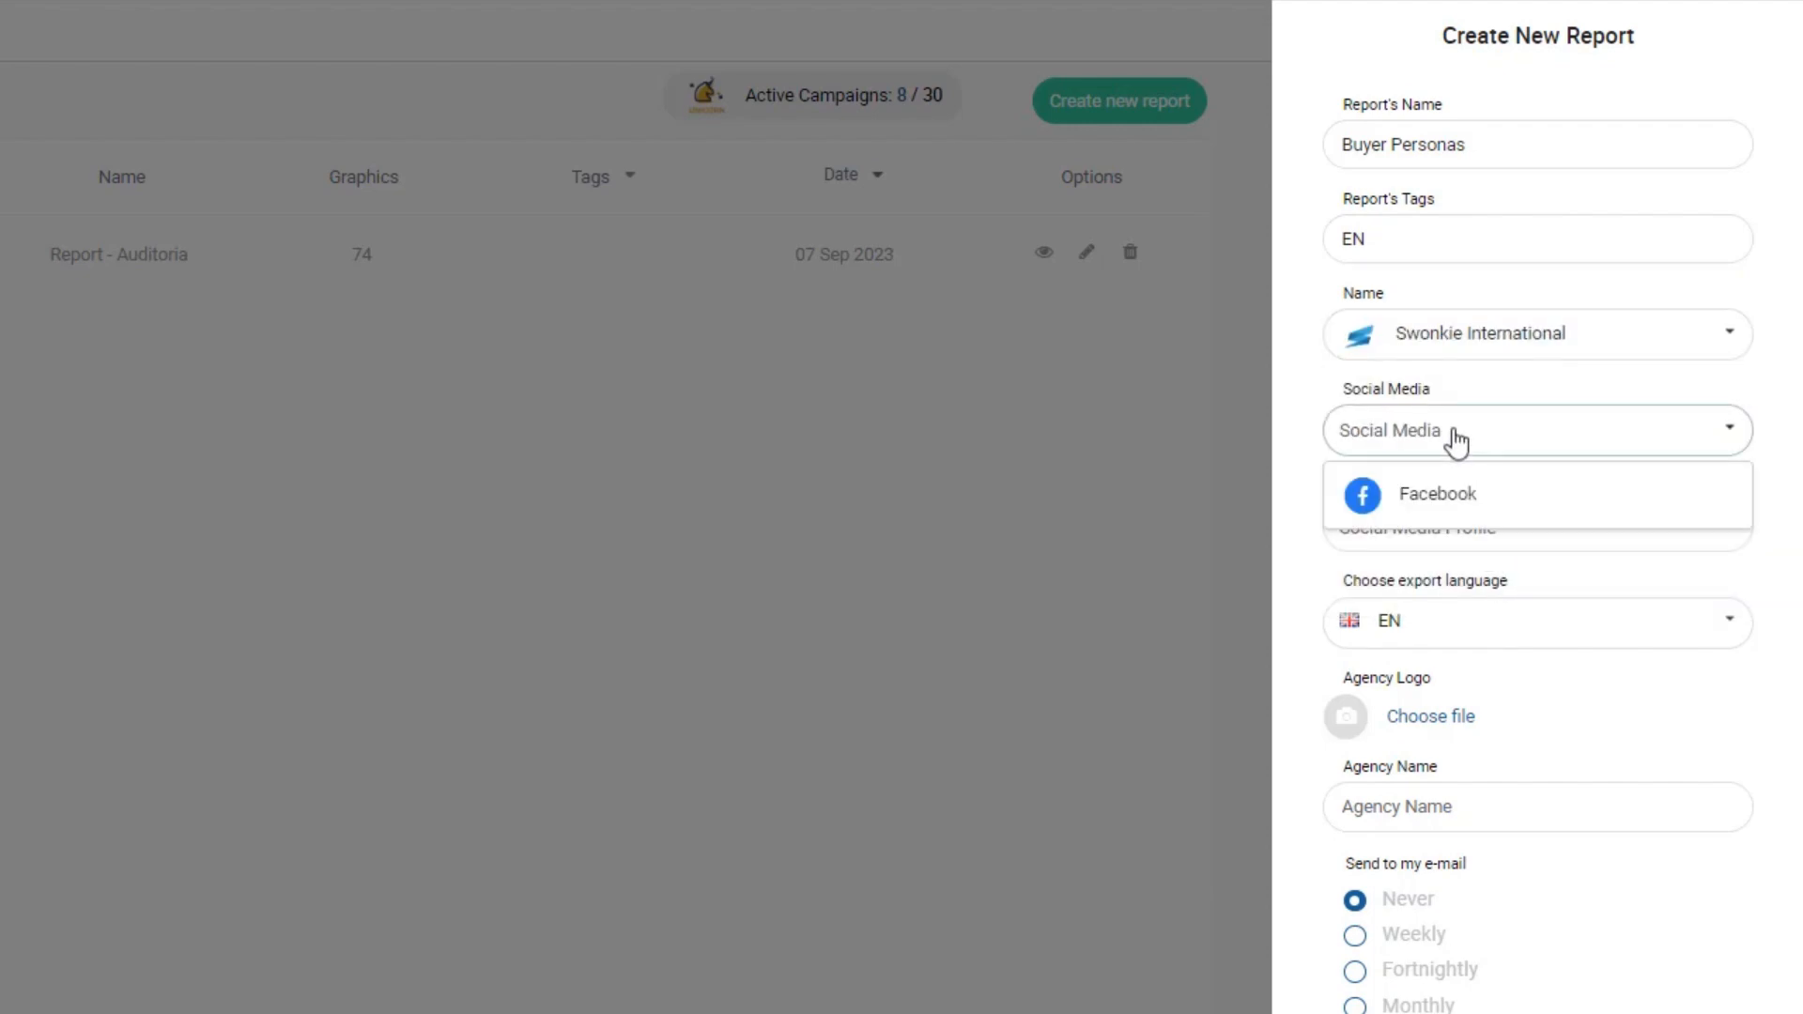
click(1446, 495)
click(1452, 528)
click(1459, 597)
- Upload Swonkie Logo.png as the agency logo and set agency name to Swonkie
click(1348, 718)
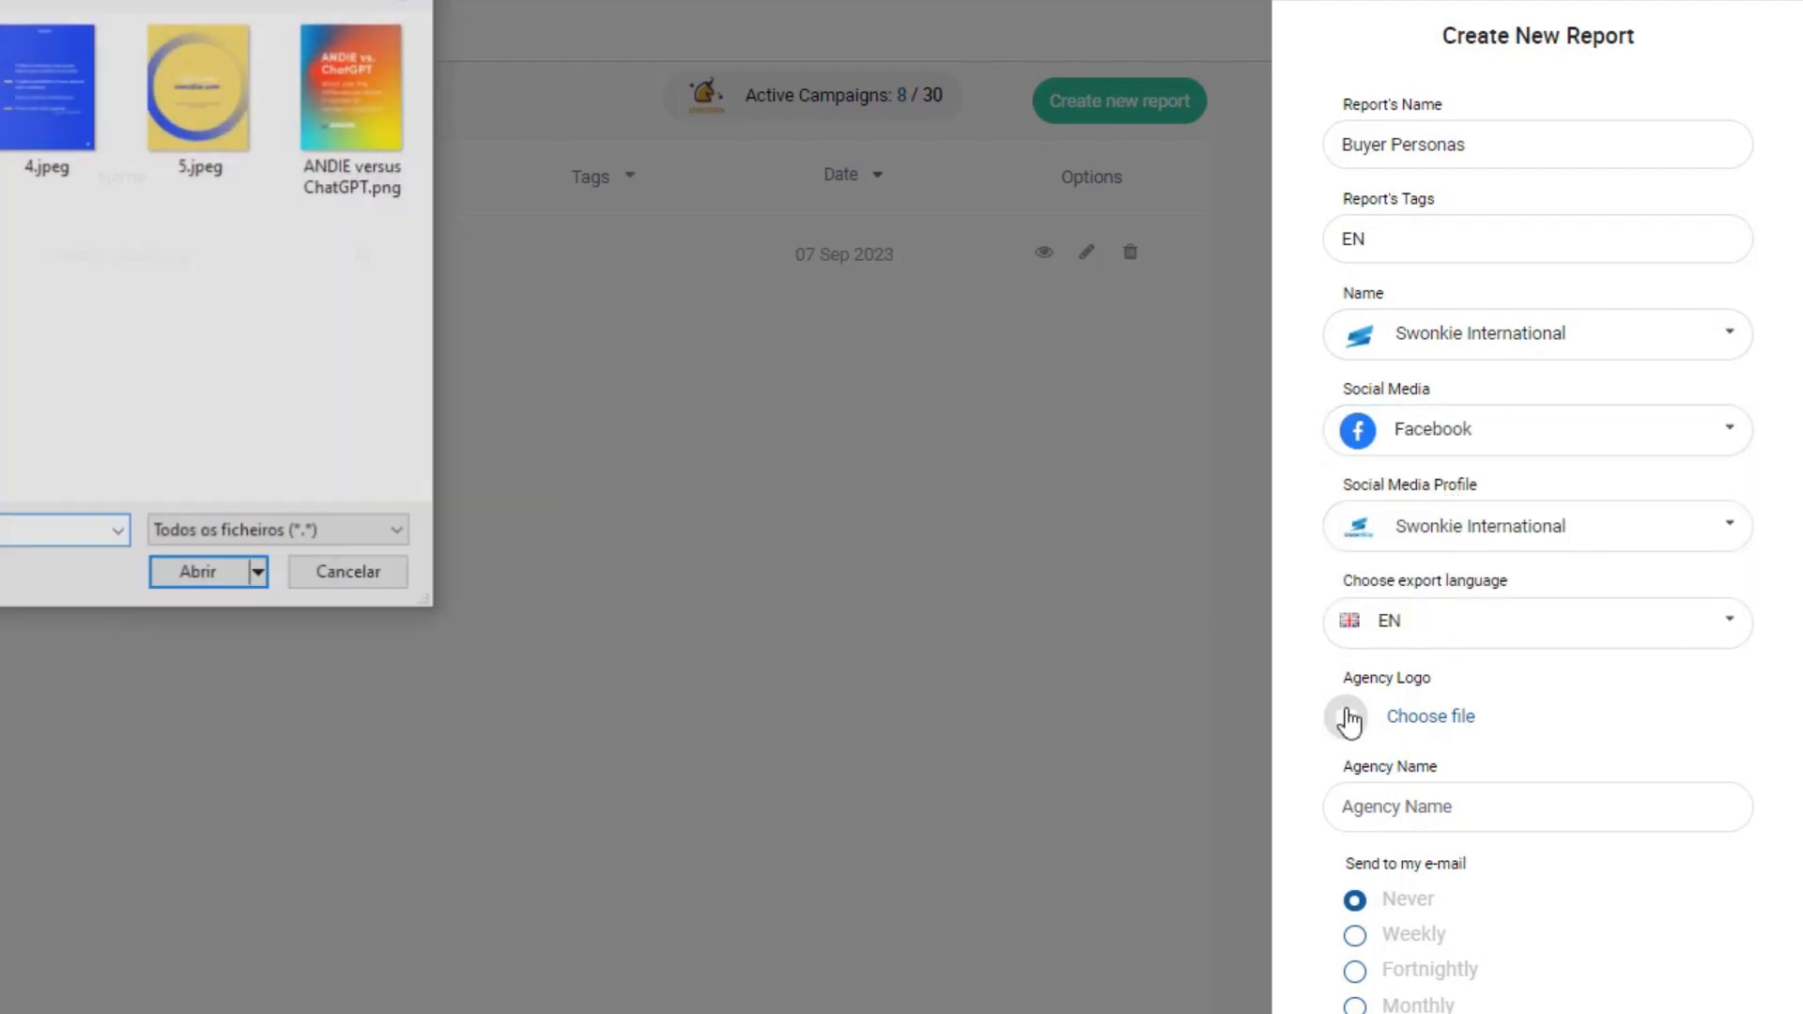
double_click(0, 376)
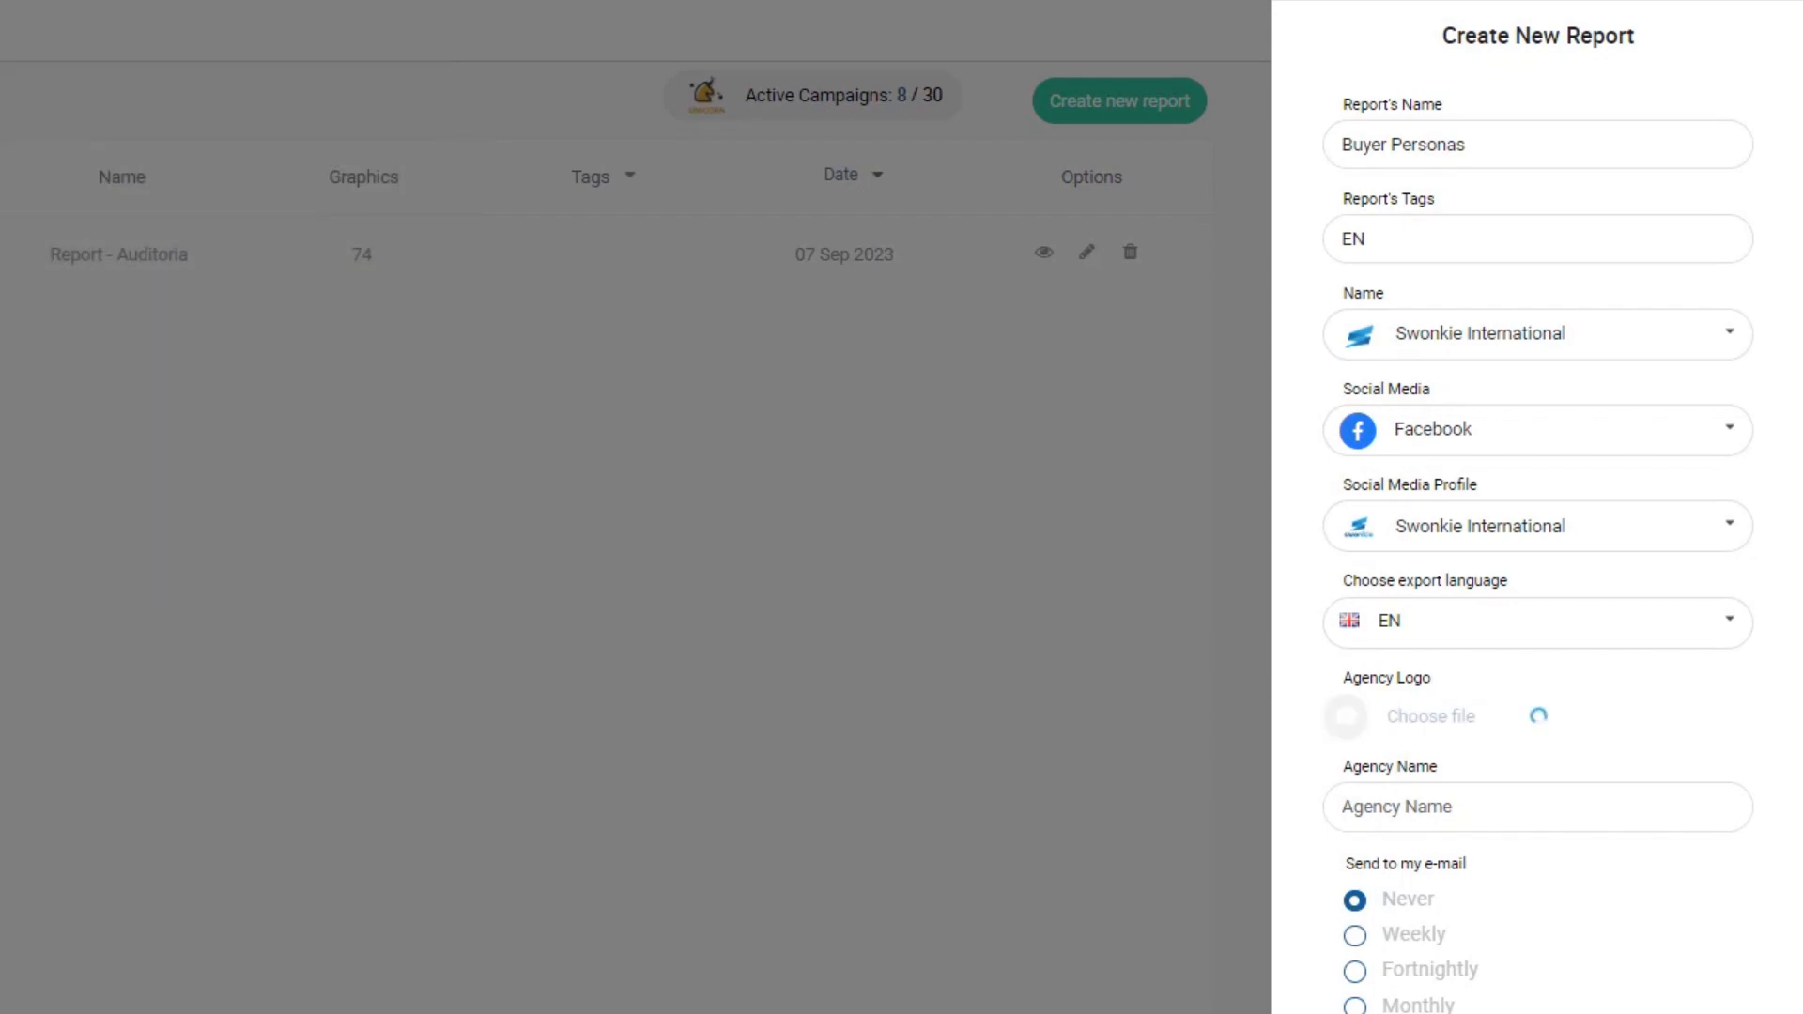
click(1420, 809)
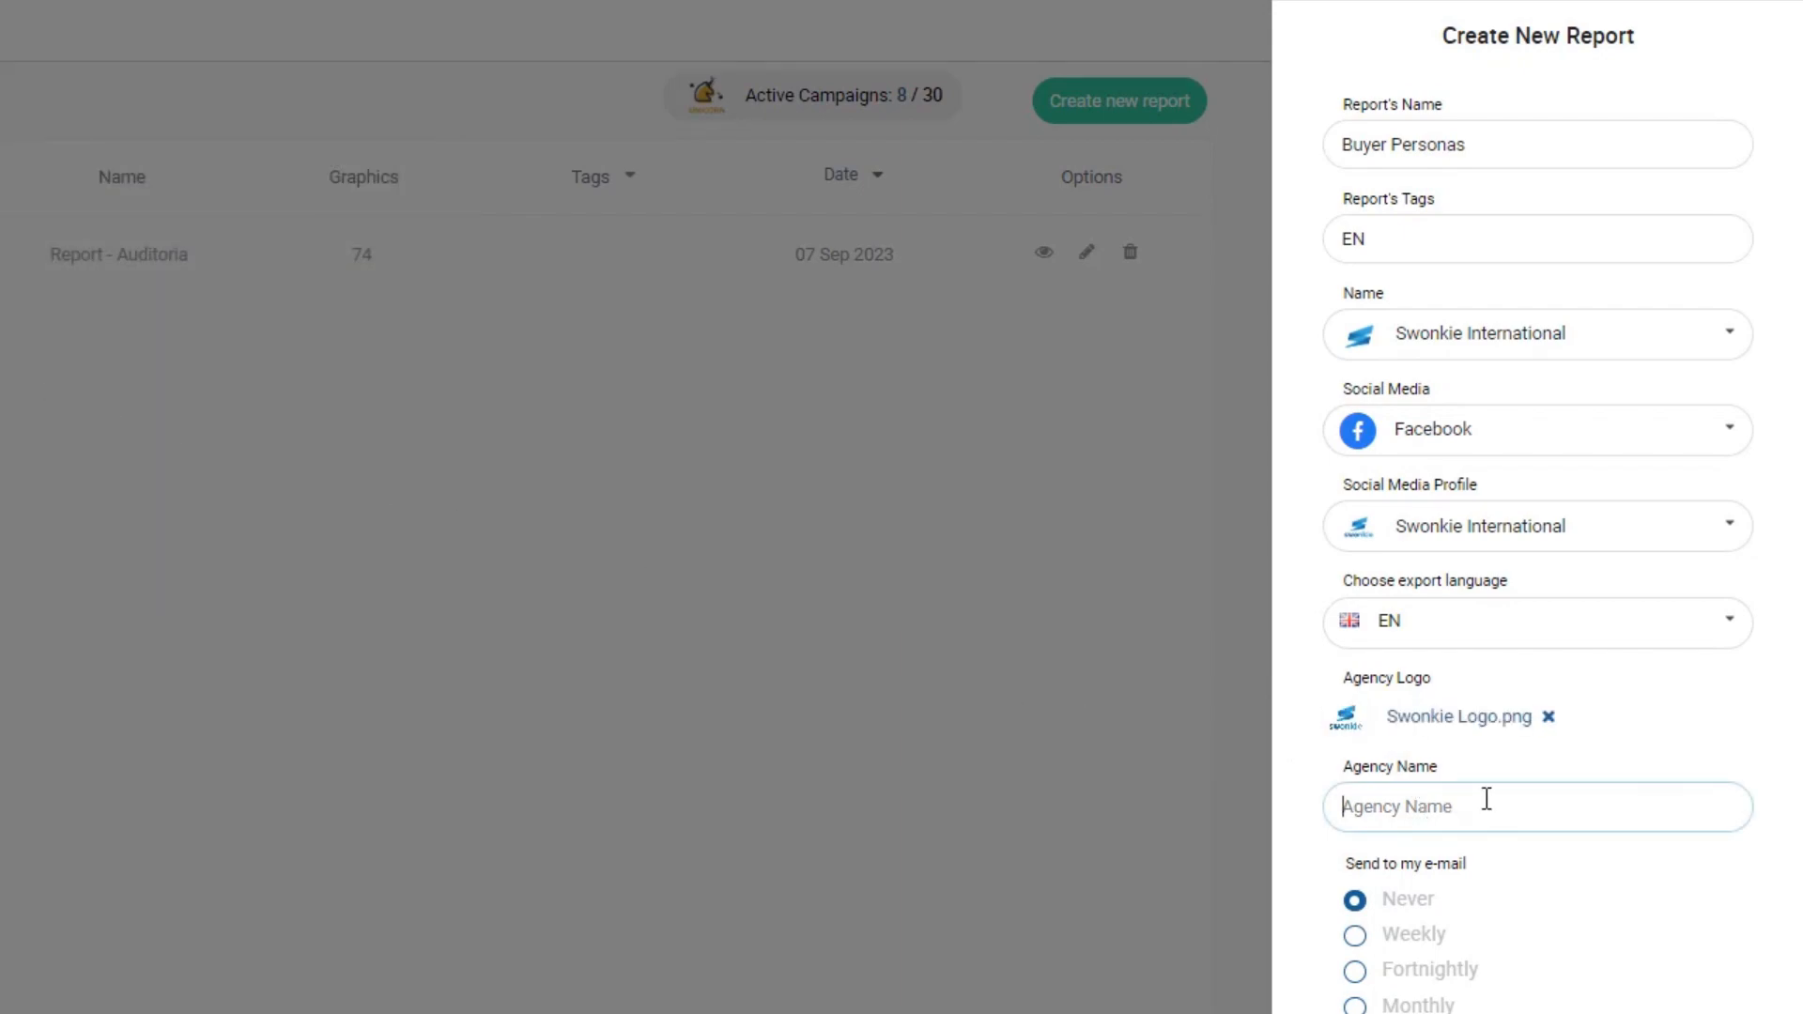
text(Swonkie)
click(1545, 768)
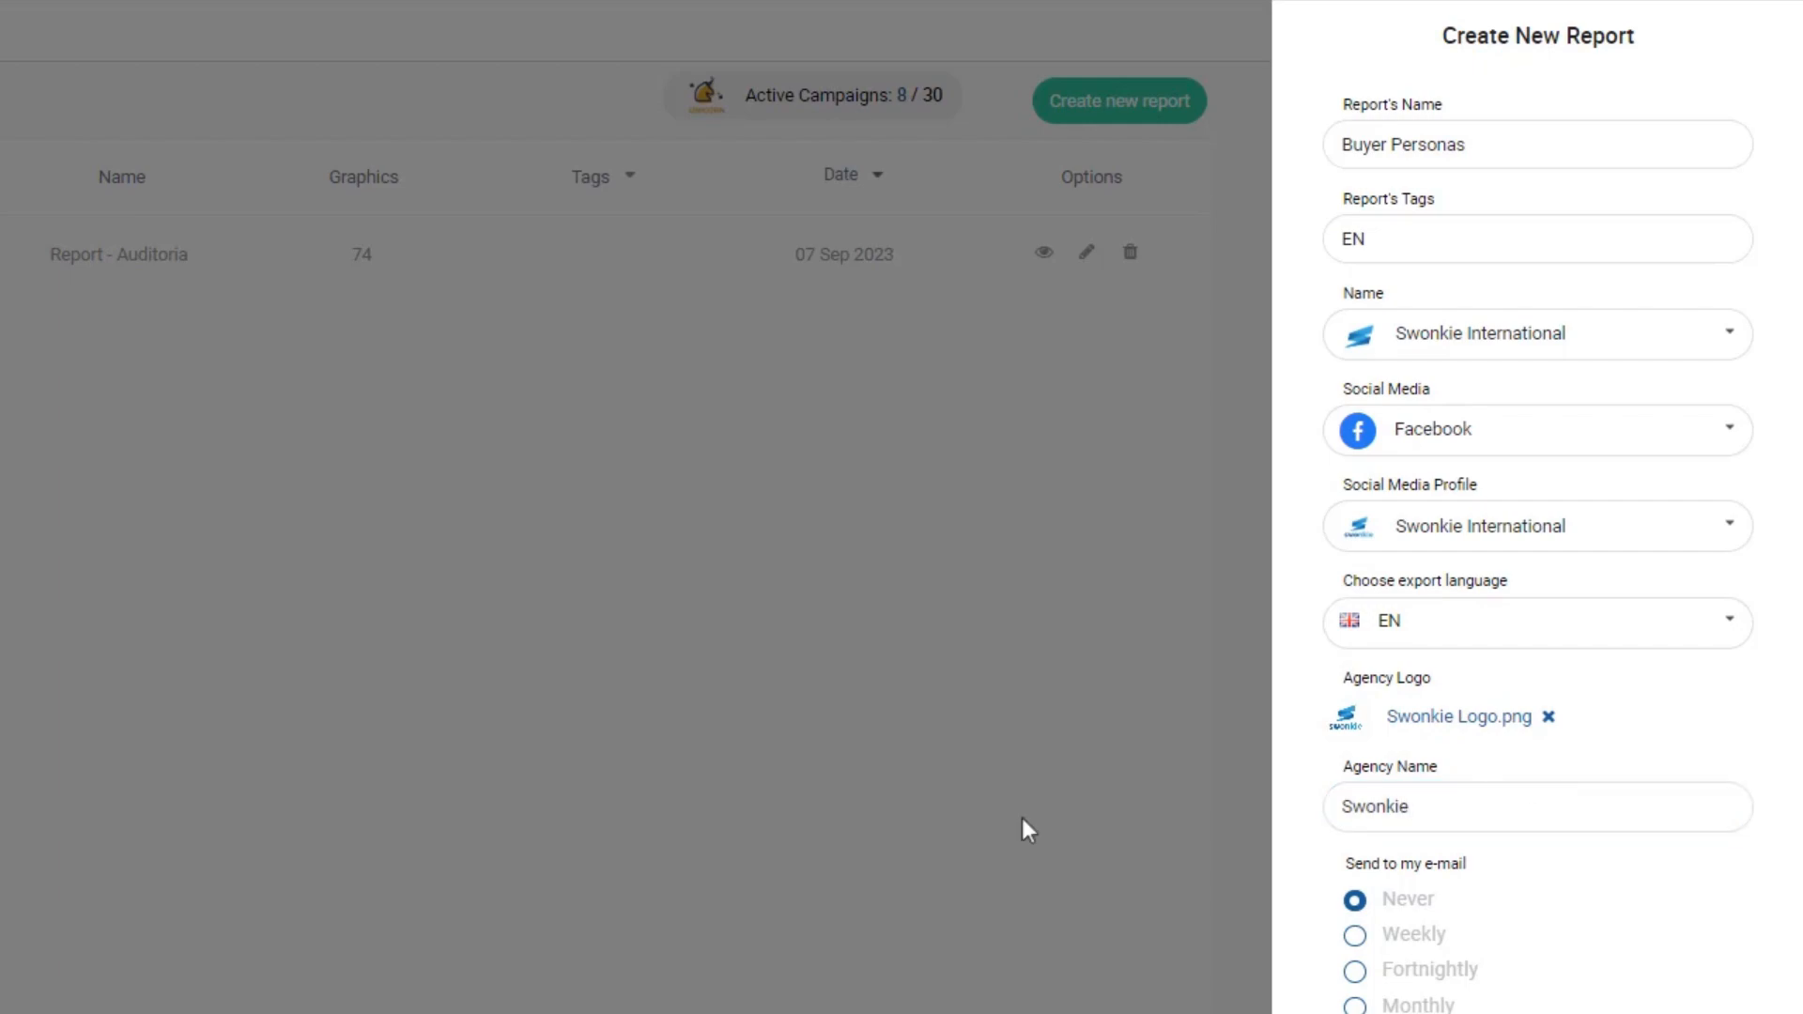
- Schedule monthly report e-mails starting 1 October and add an extra recipient's e-mail address
scroll(411, 733, down, 4)
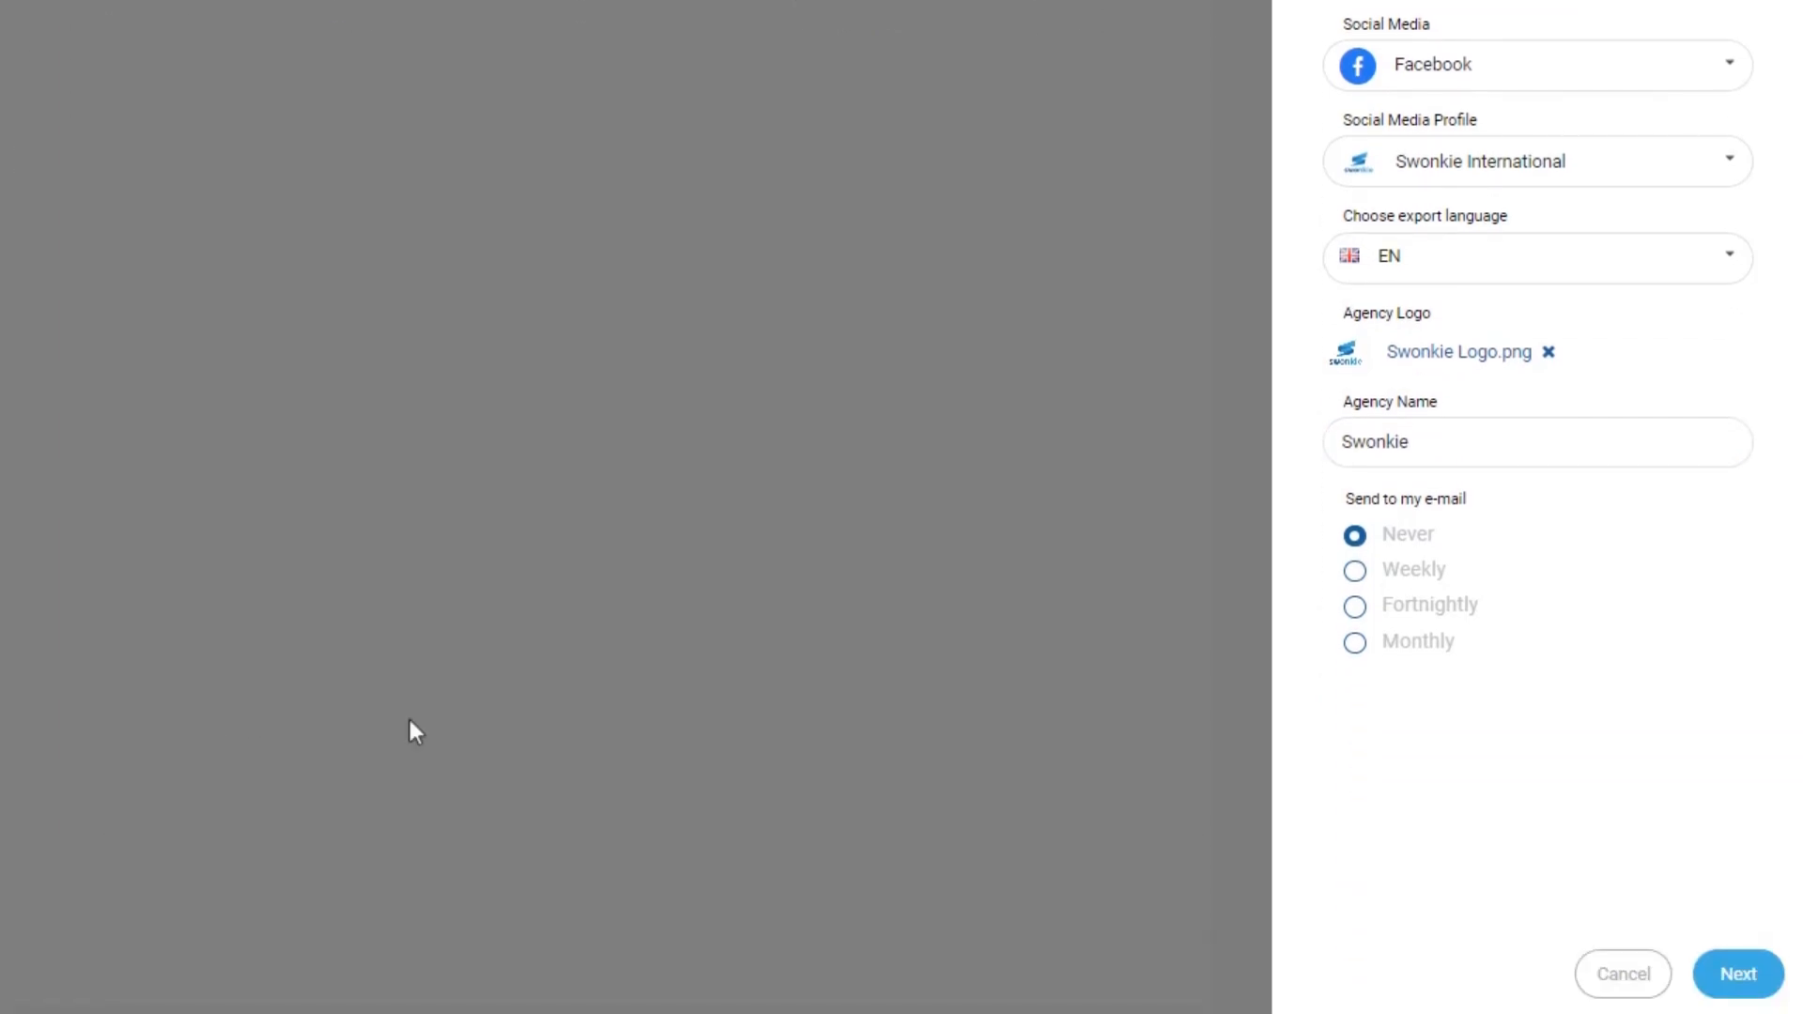
click(1355, 646)
scroll(1355, 648, down, 4)
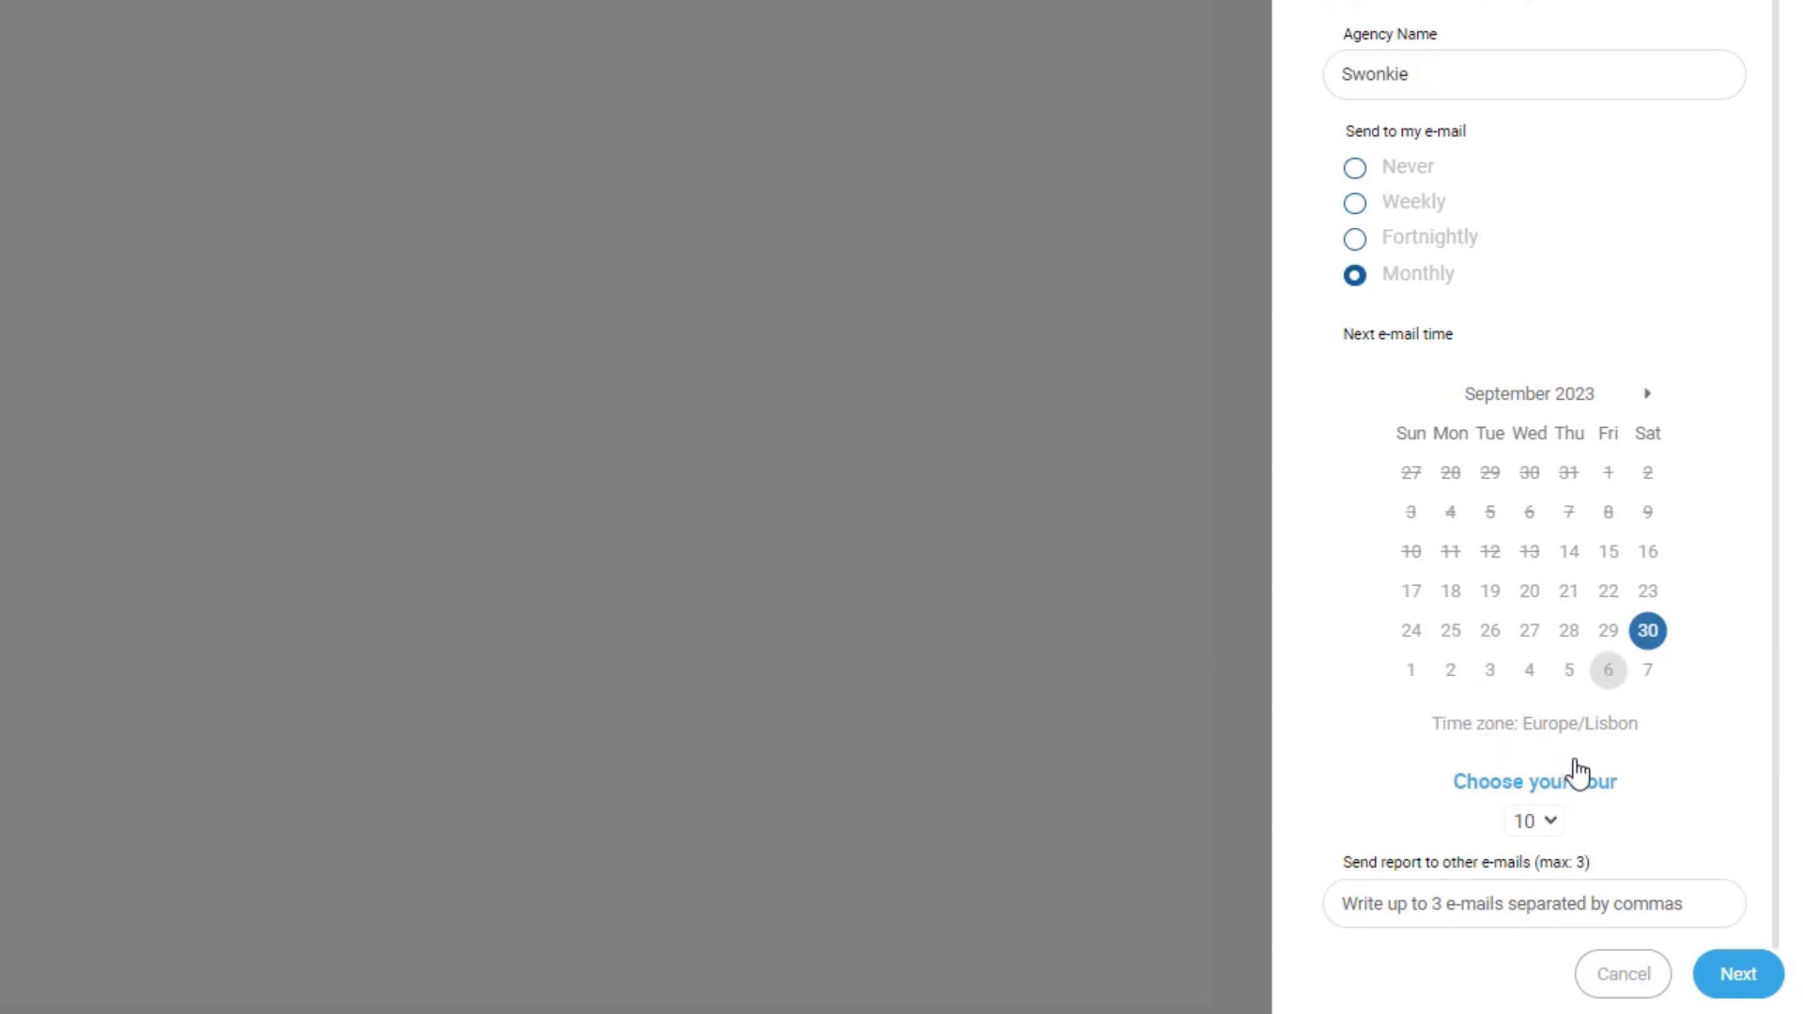
click(1411, 672)
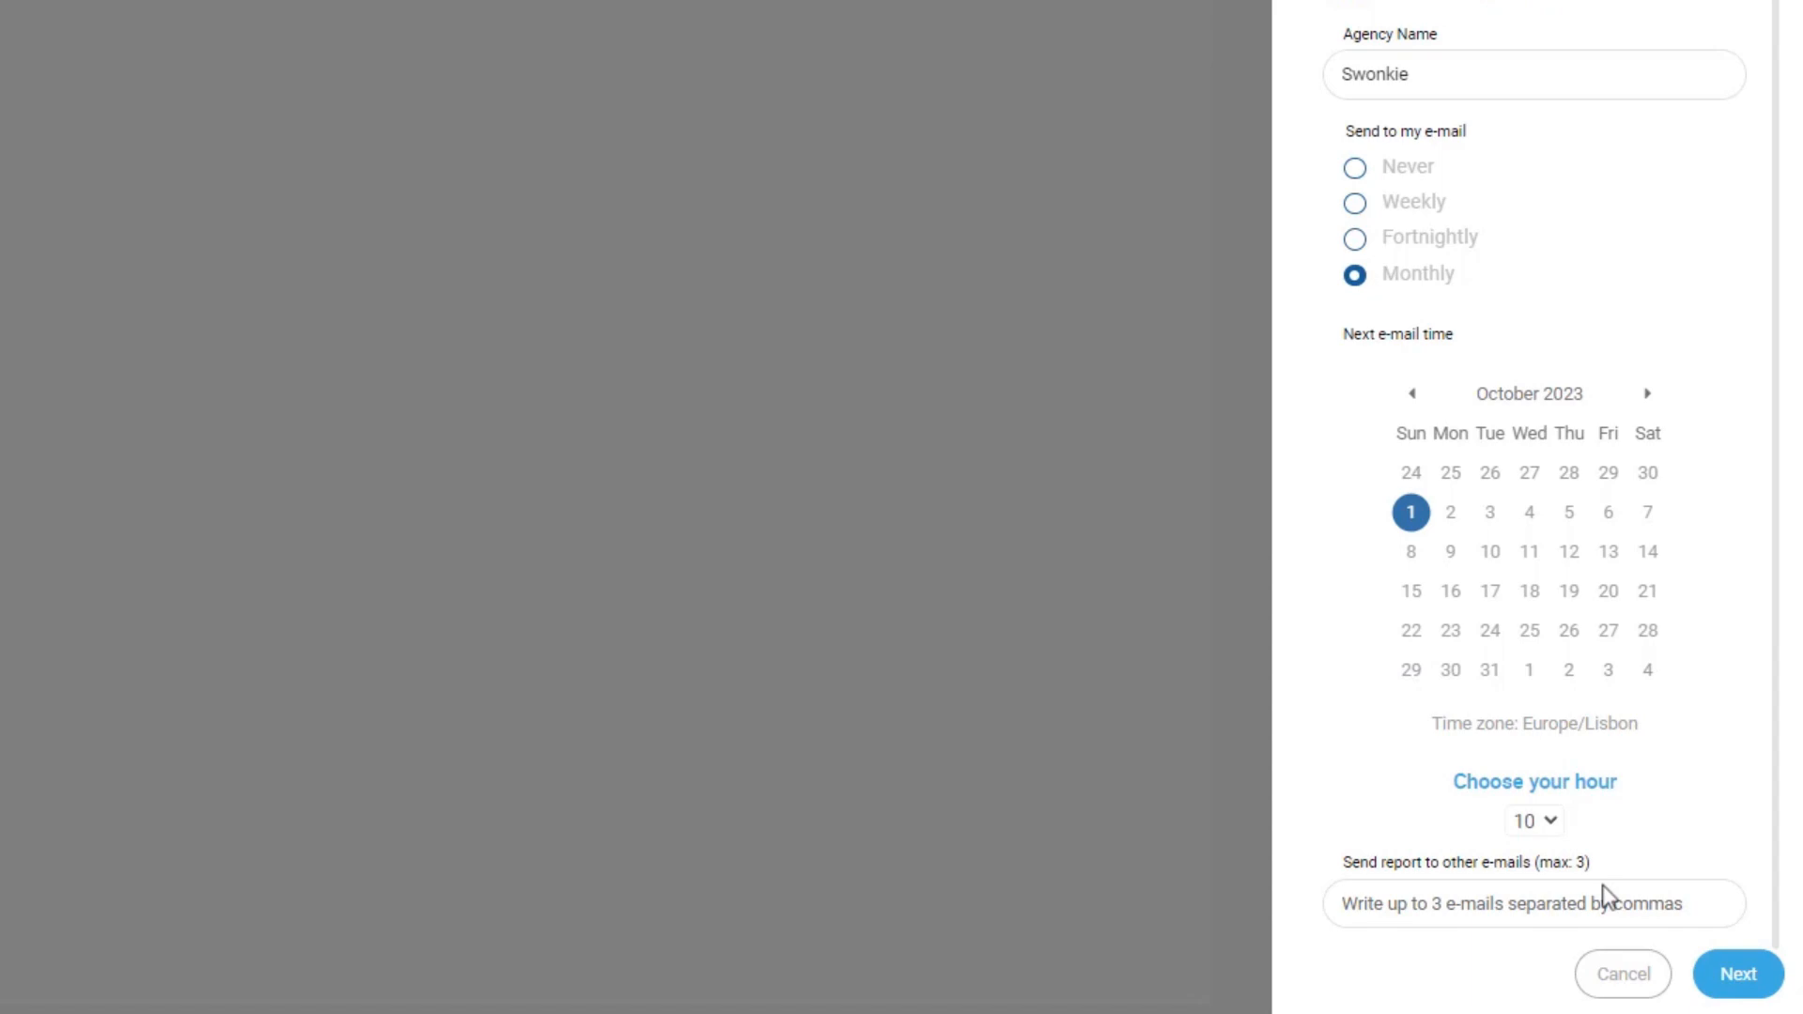
click(1625, 907)
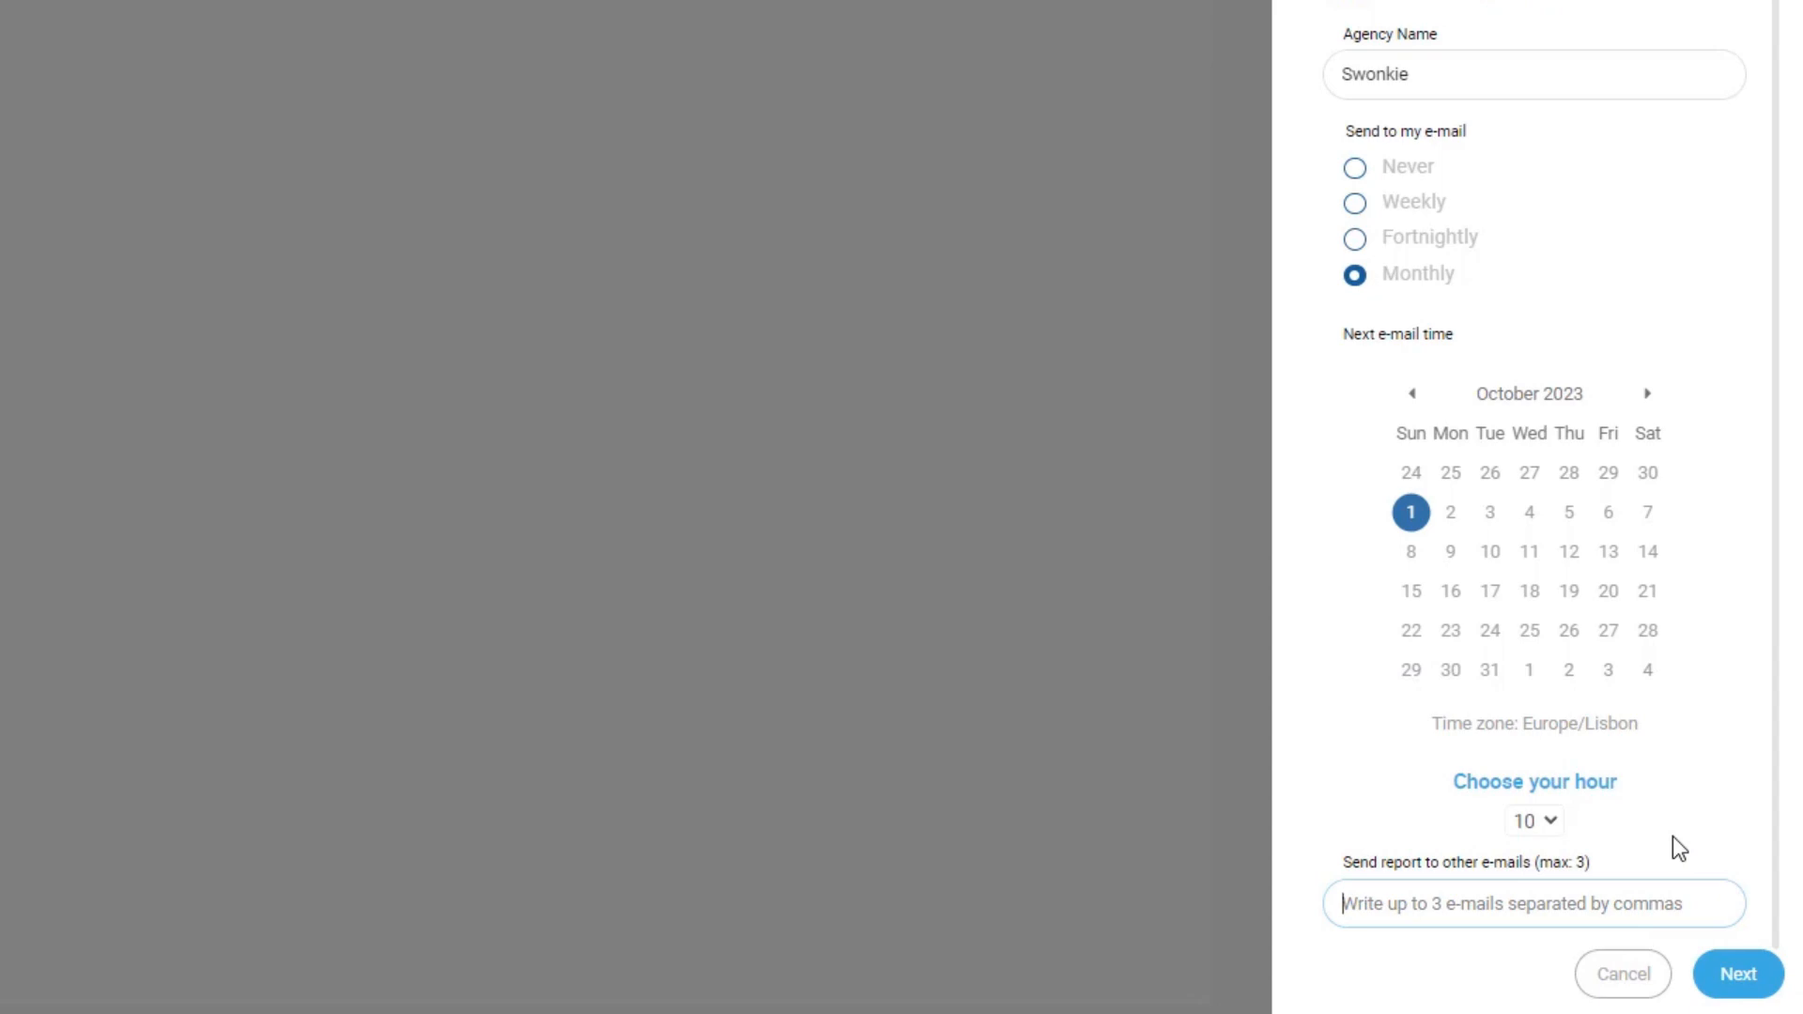
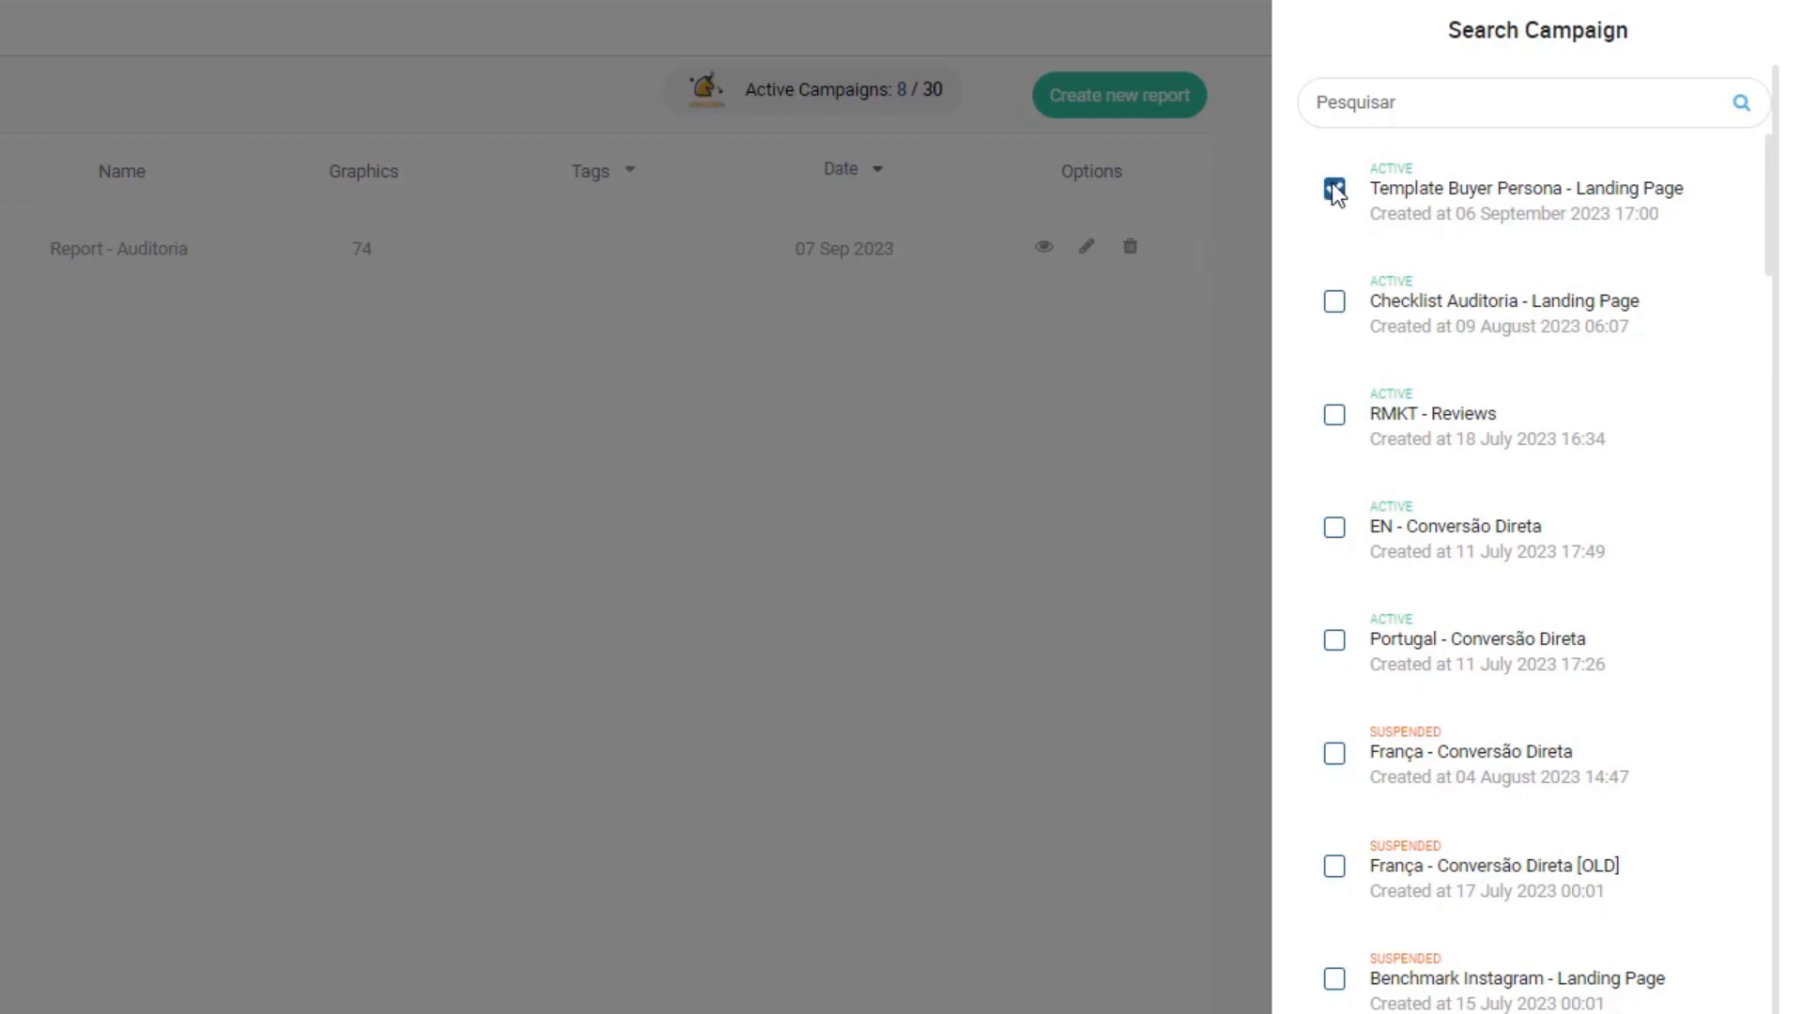
- Go on with the Template Buyer Persona - Landing Page campaign, select all Facebook metrics, and save
scroll(1562, 840, down, 5)
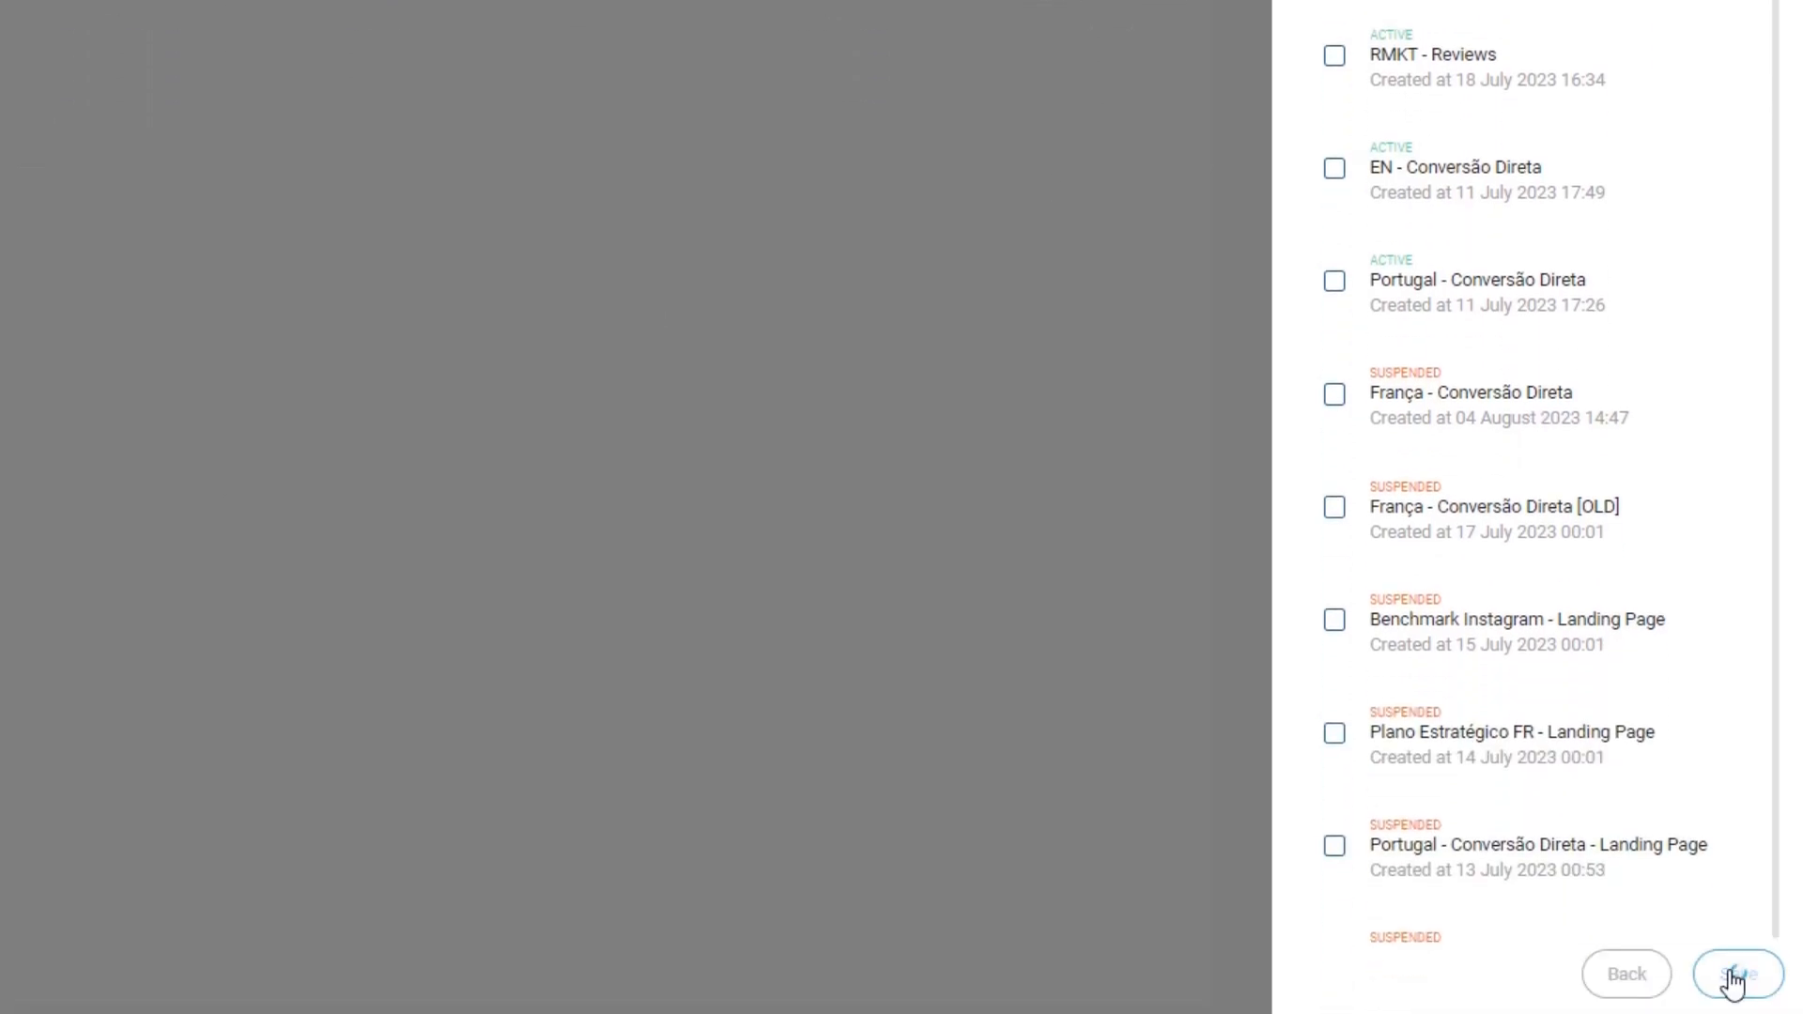
click(1731, 977)
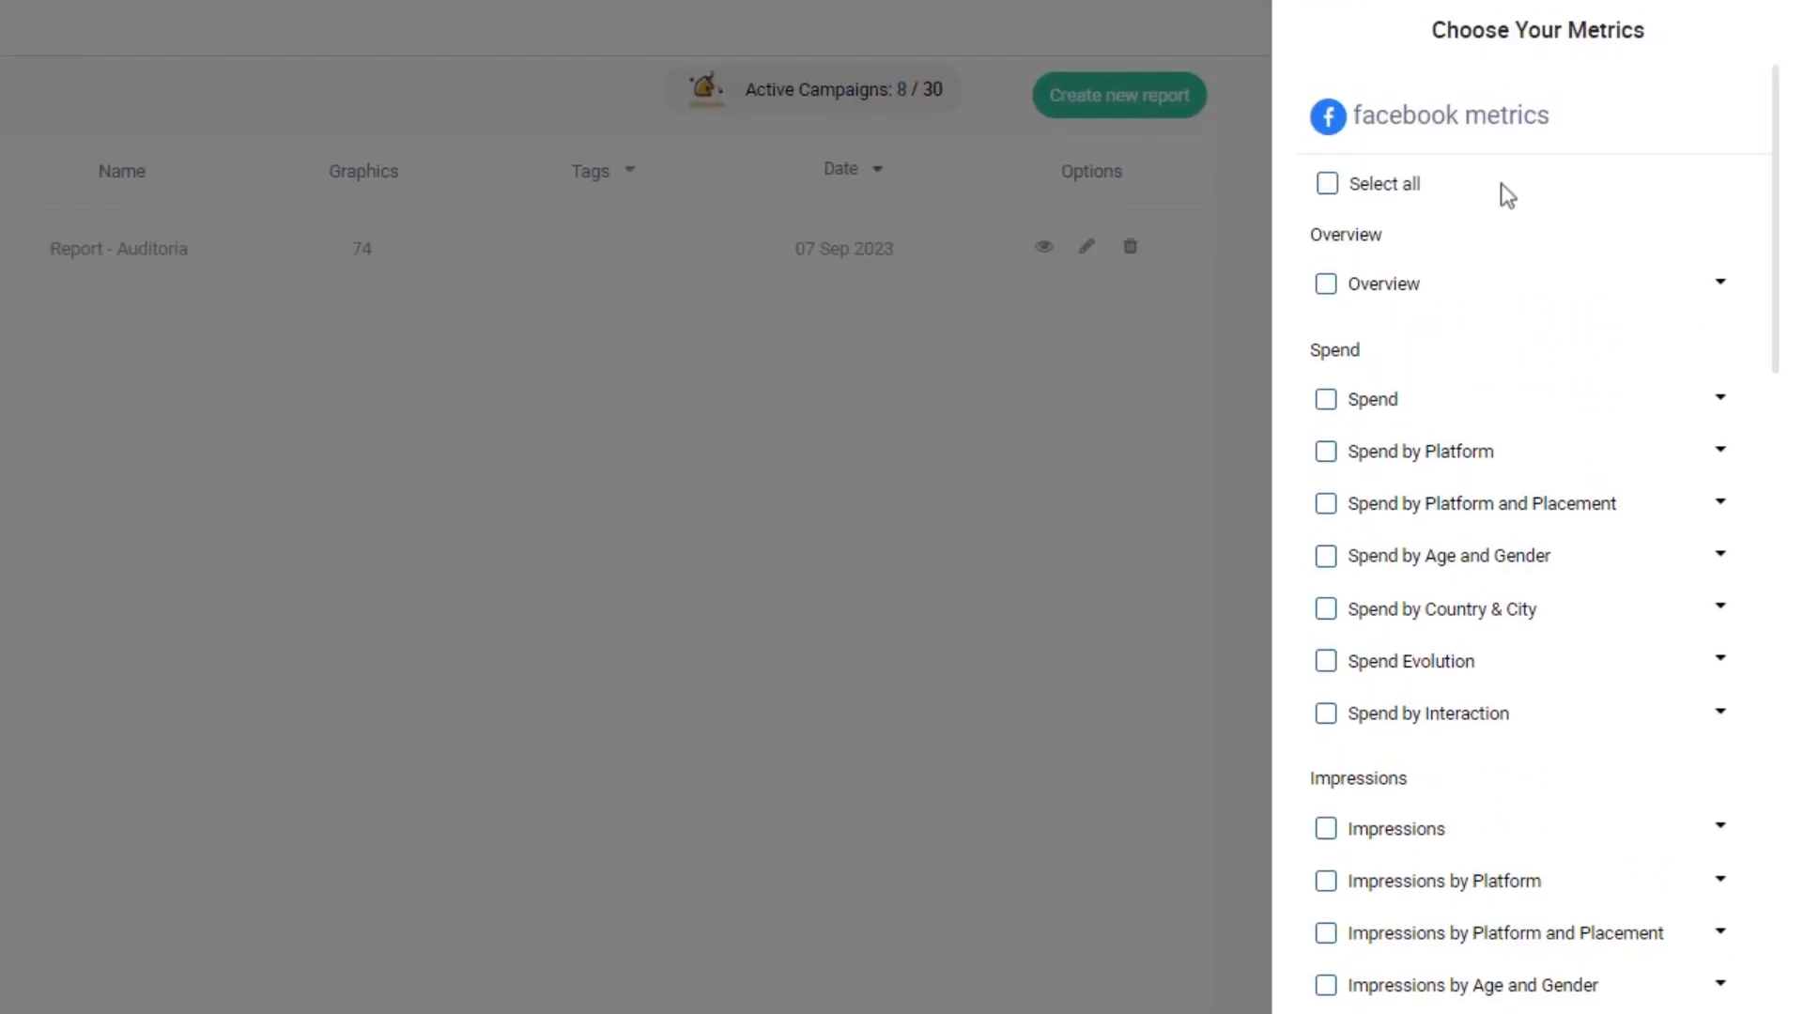
click(1325, 188)
scroll(1635, 724, down, 4)
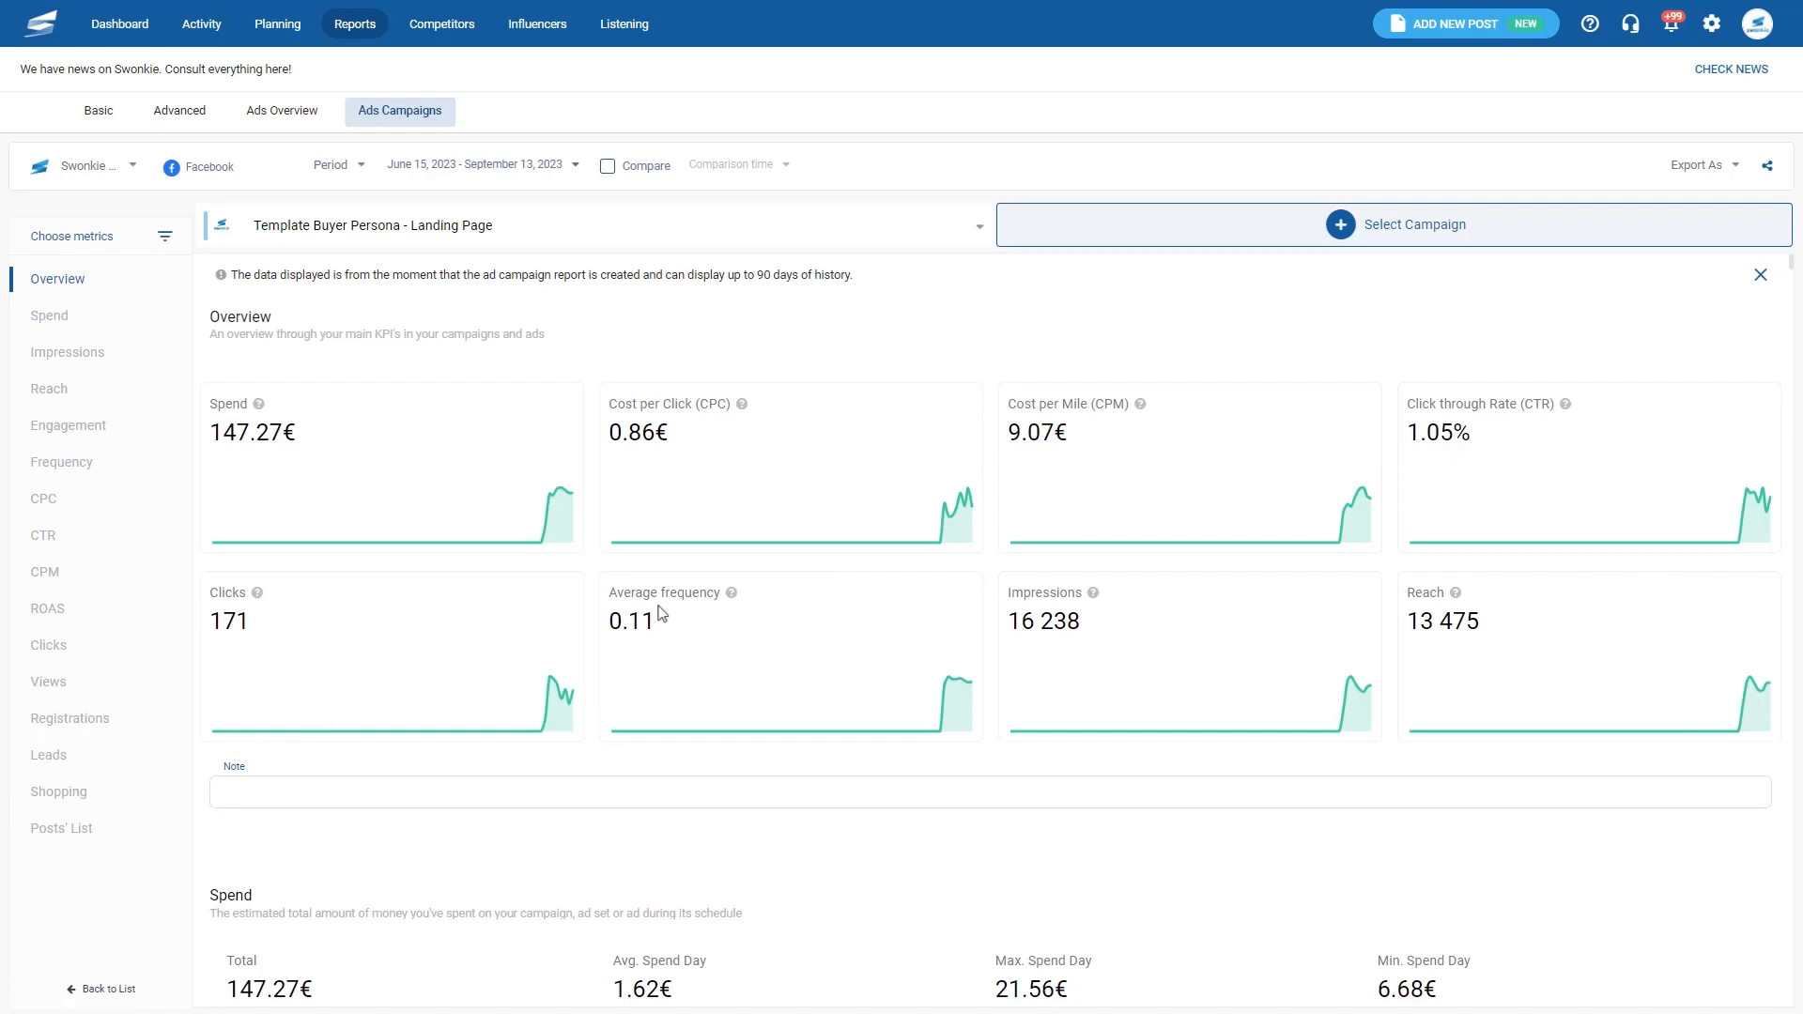
- Show the Posts' List, sort posts by spend then descending impressions, and view export formats
drag(1789, 268, 1794, 310)
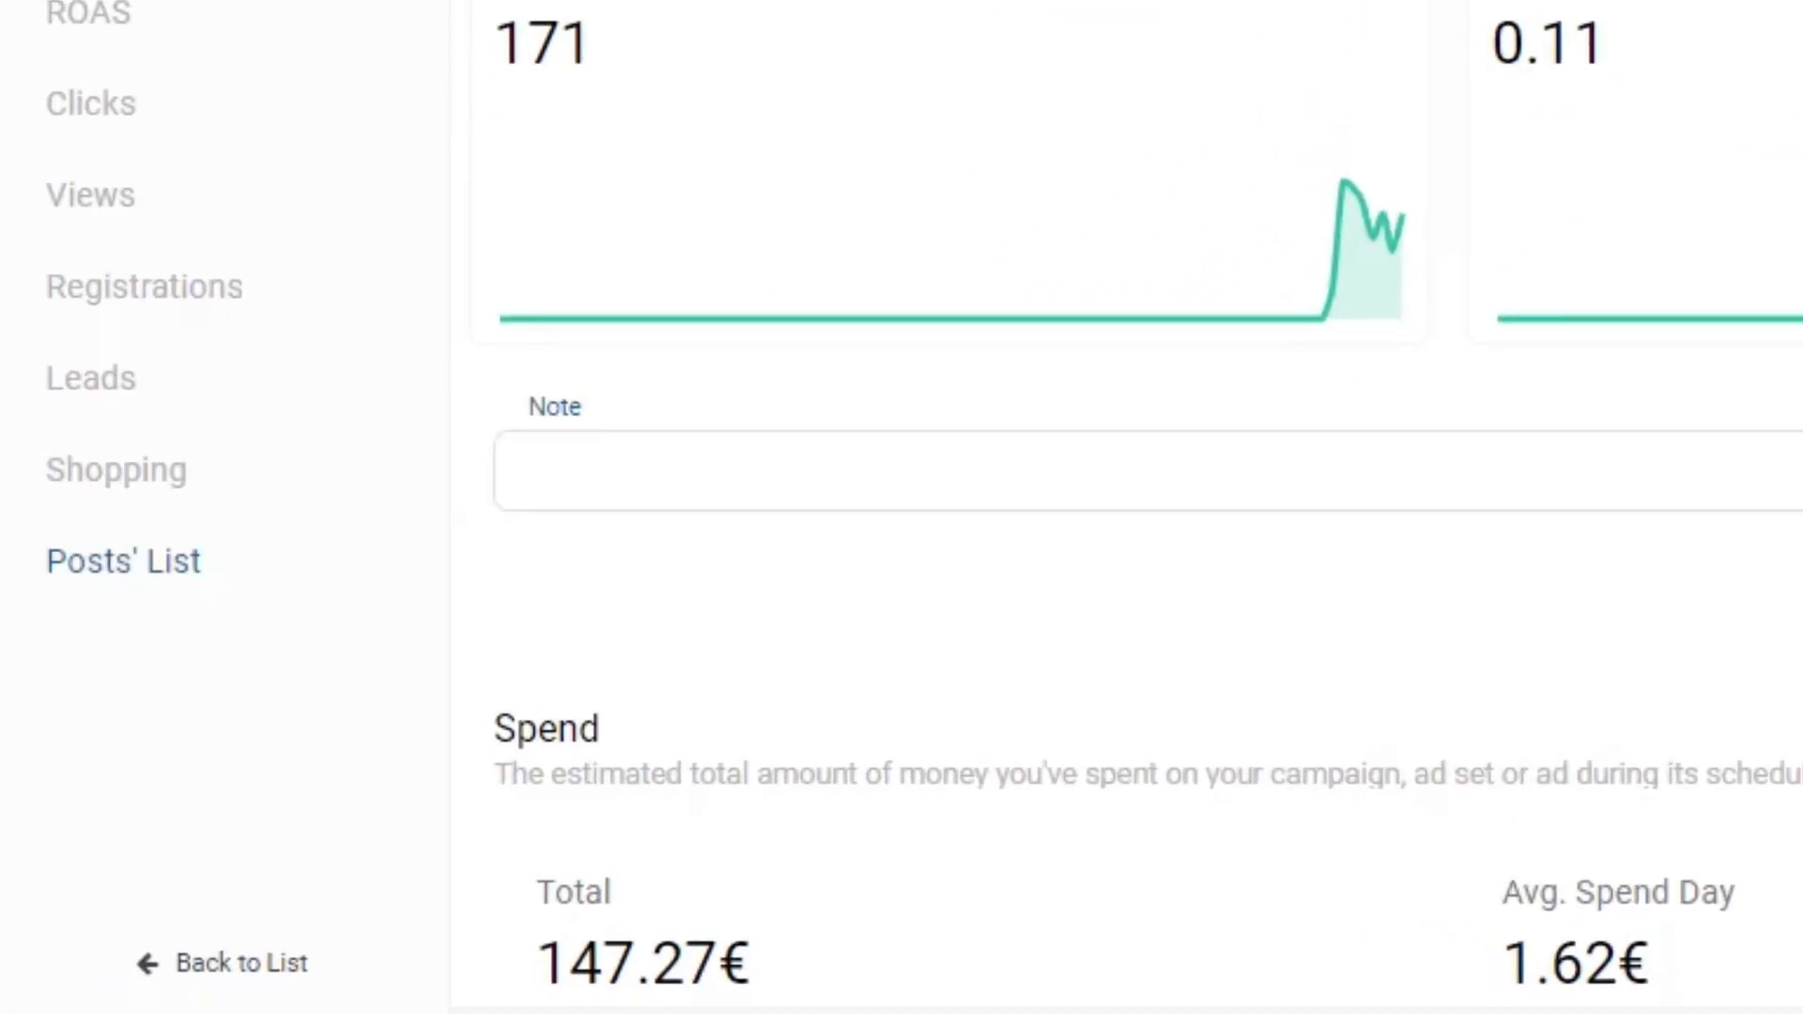
click(124, 575)
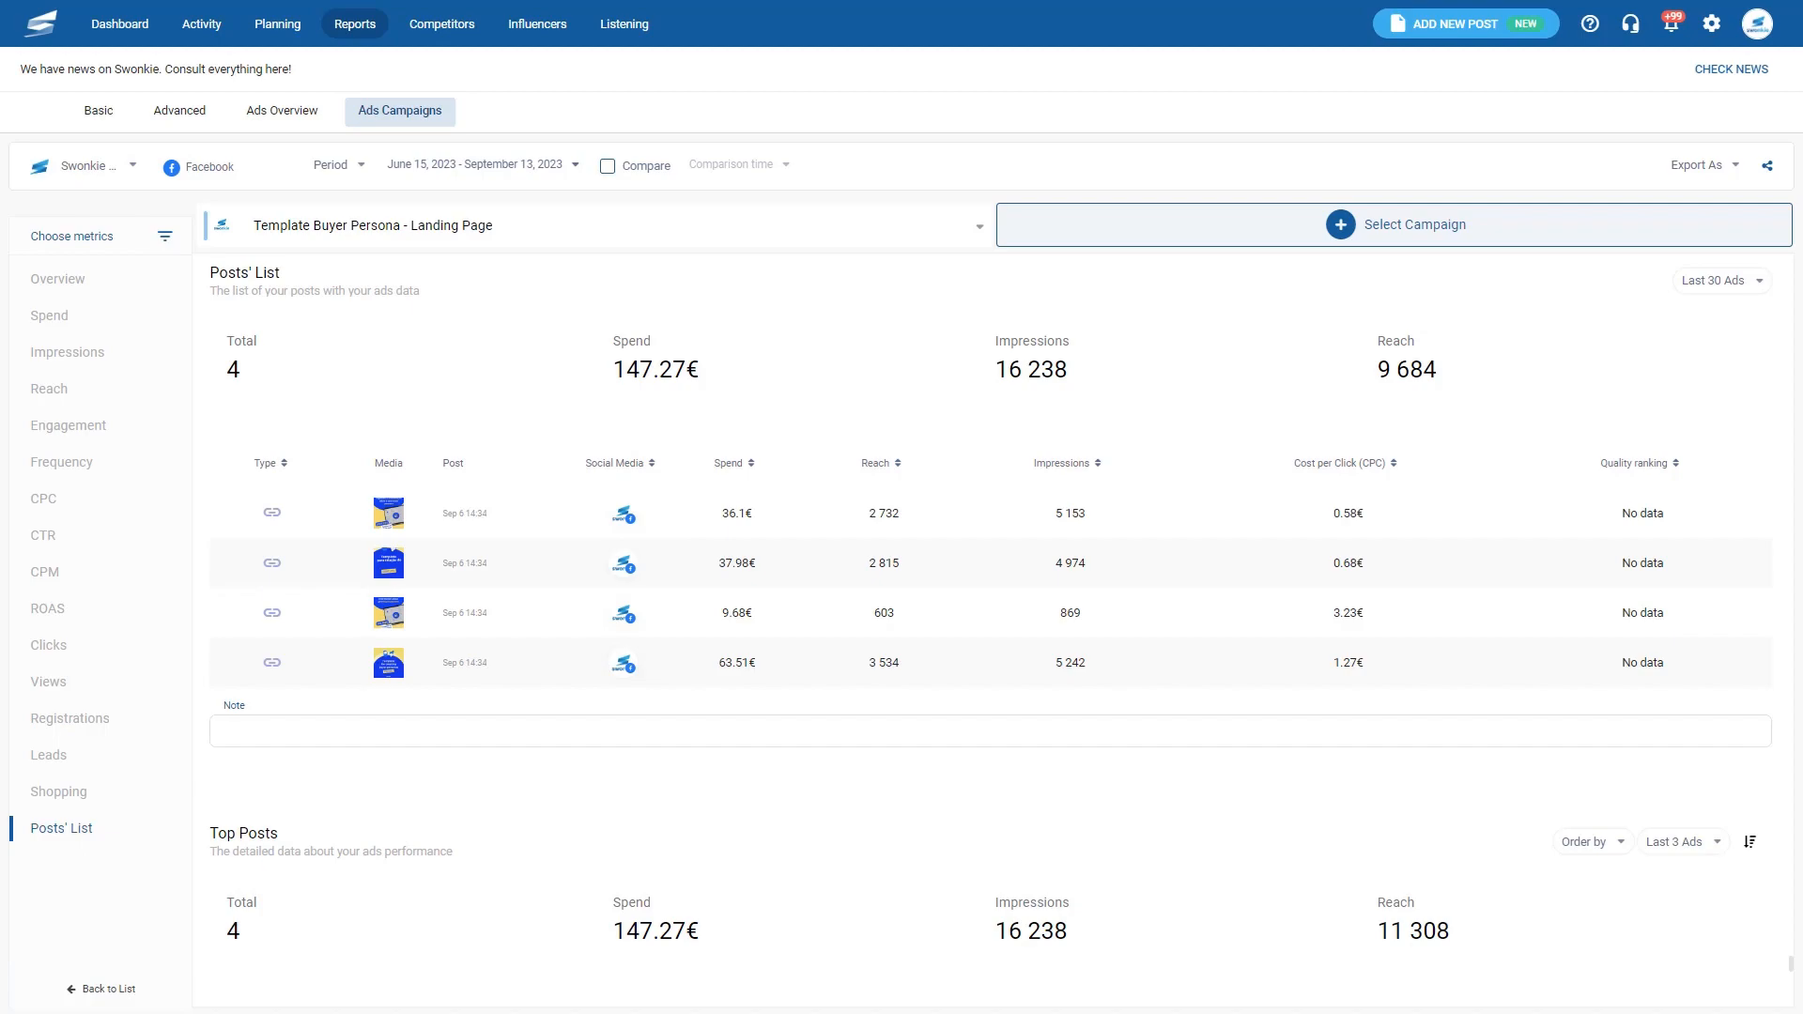
click(731, 464)
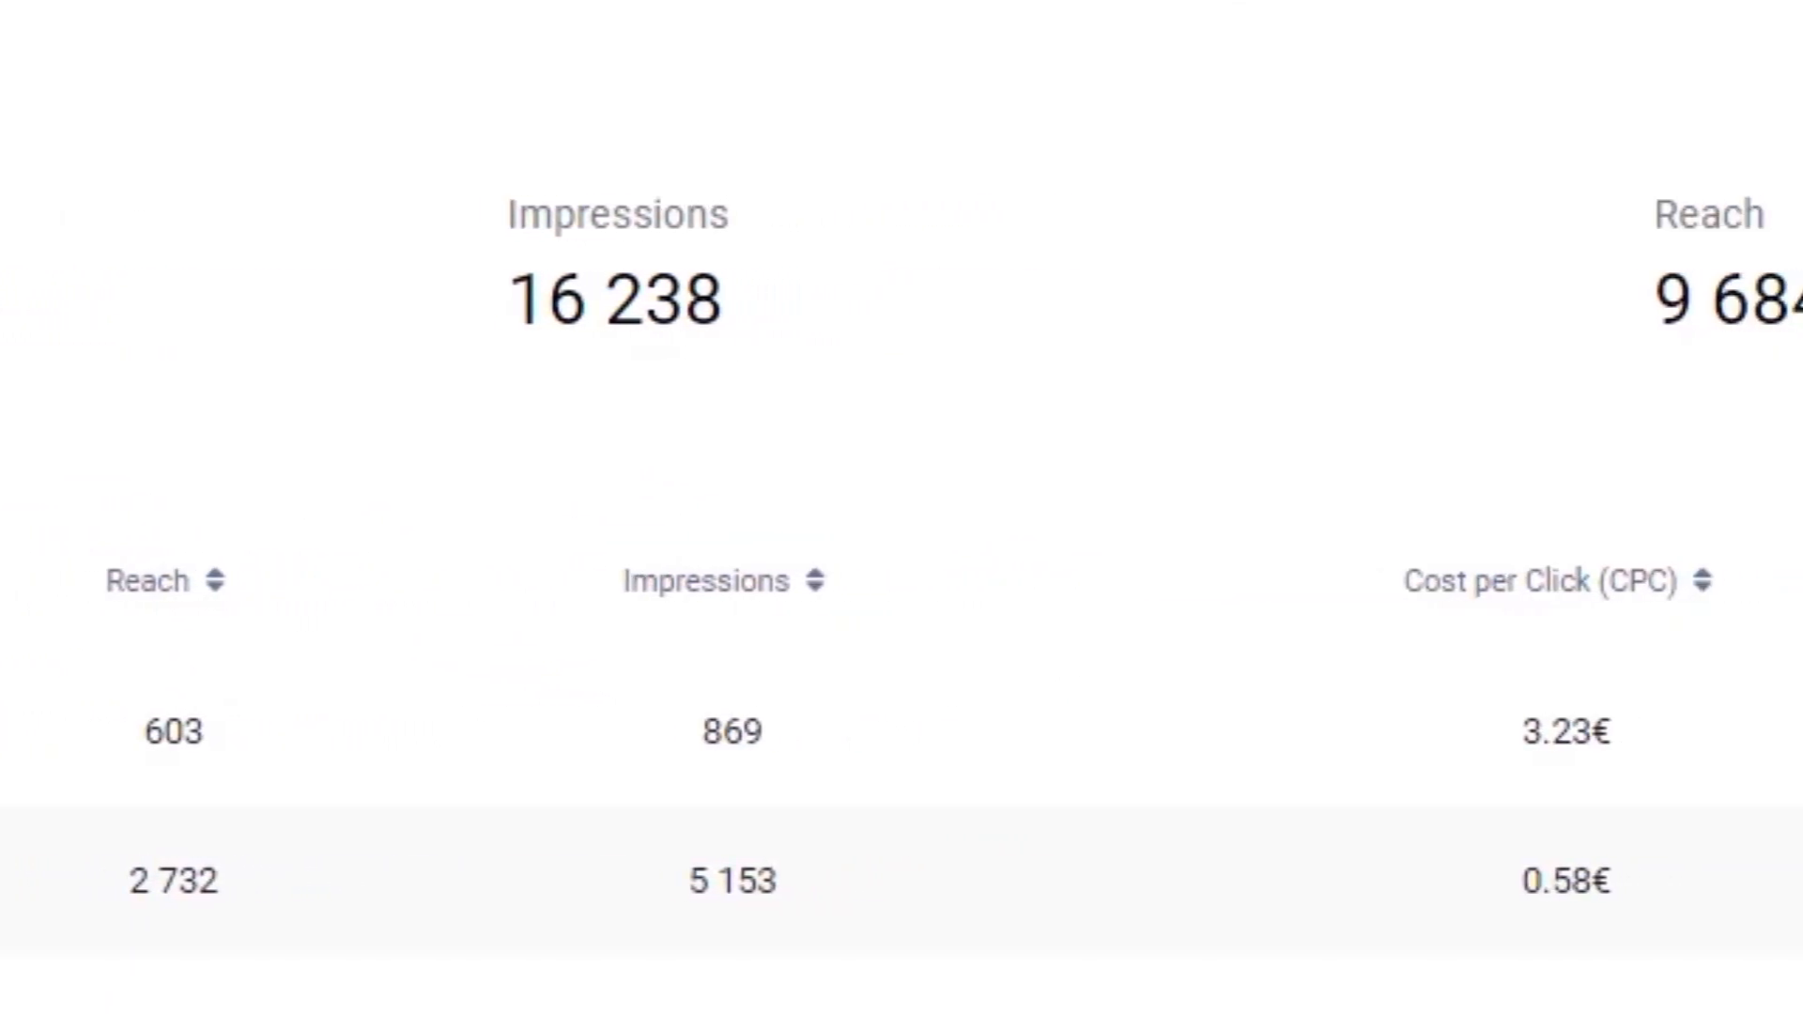
click(20, 558)
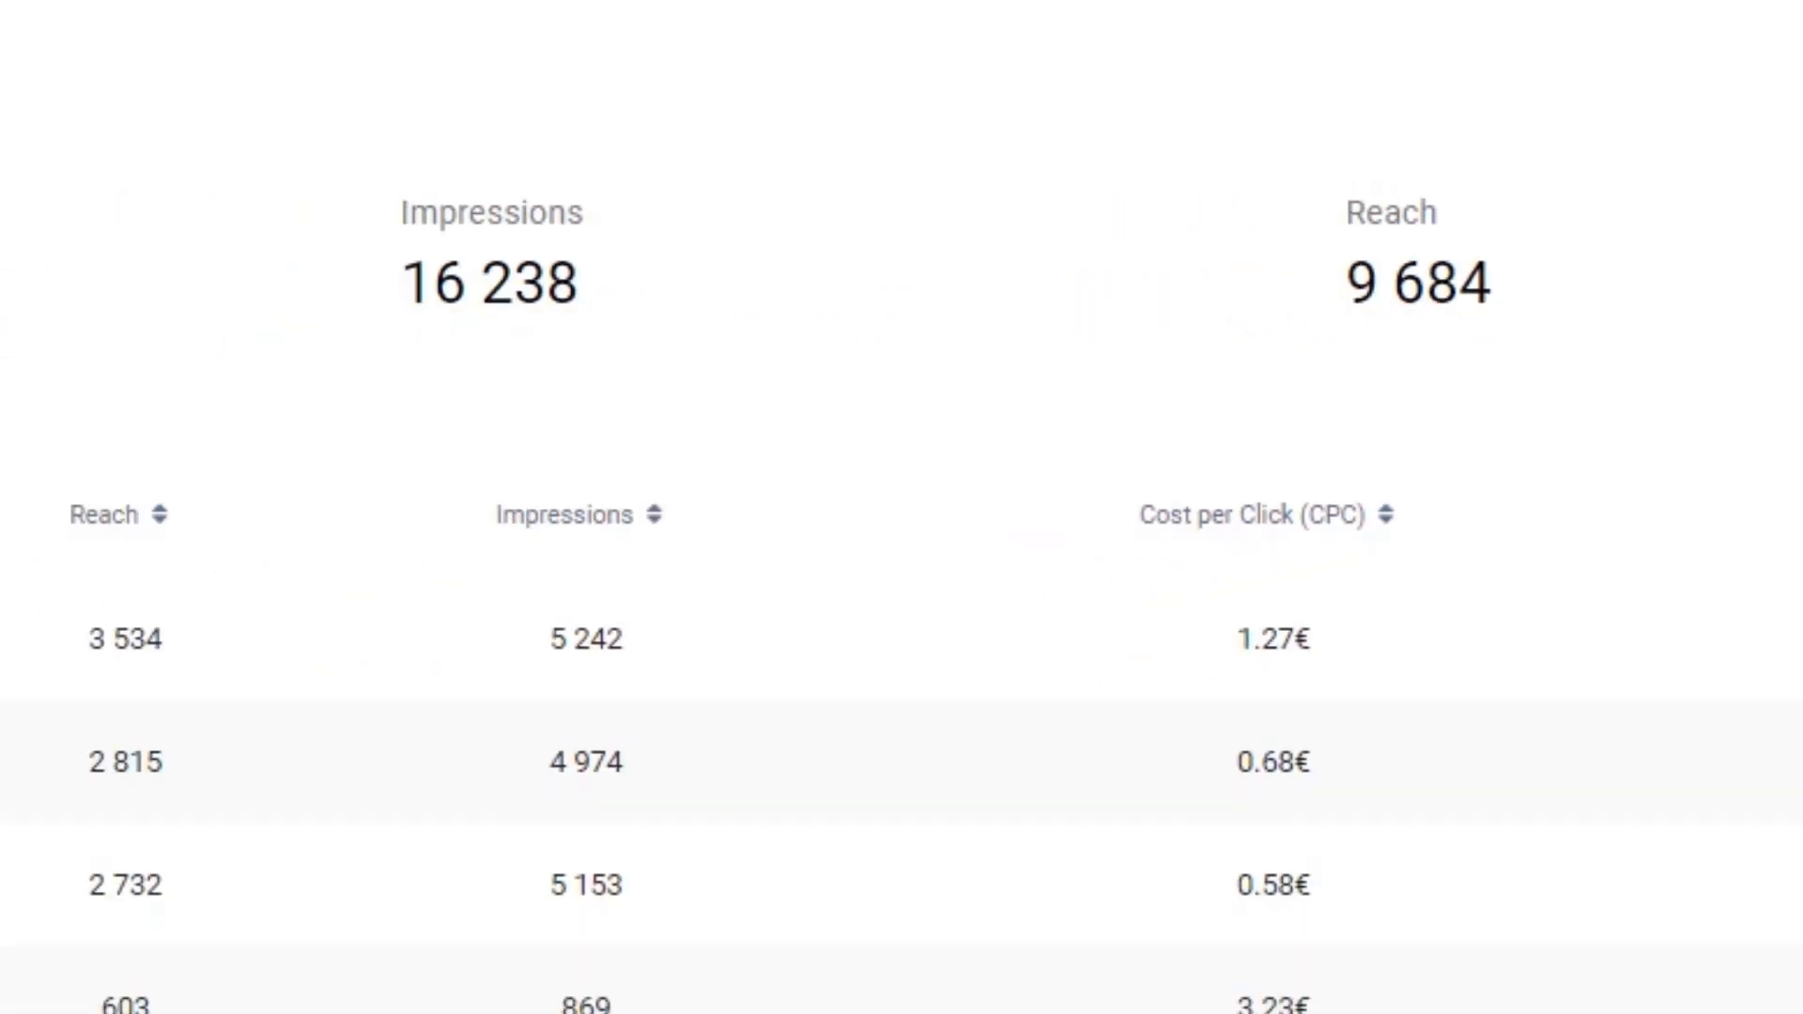
click(149, 581)
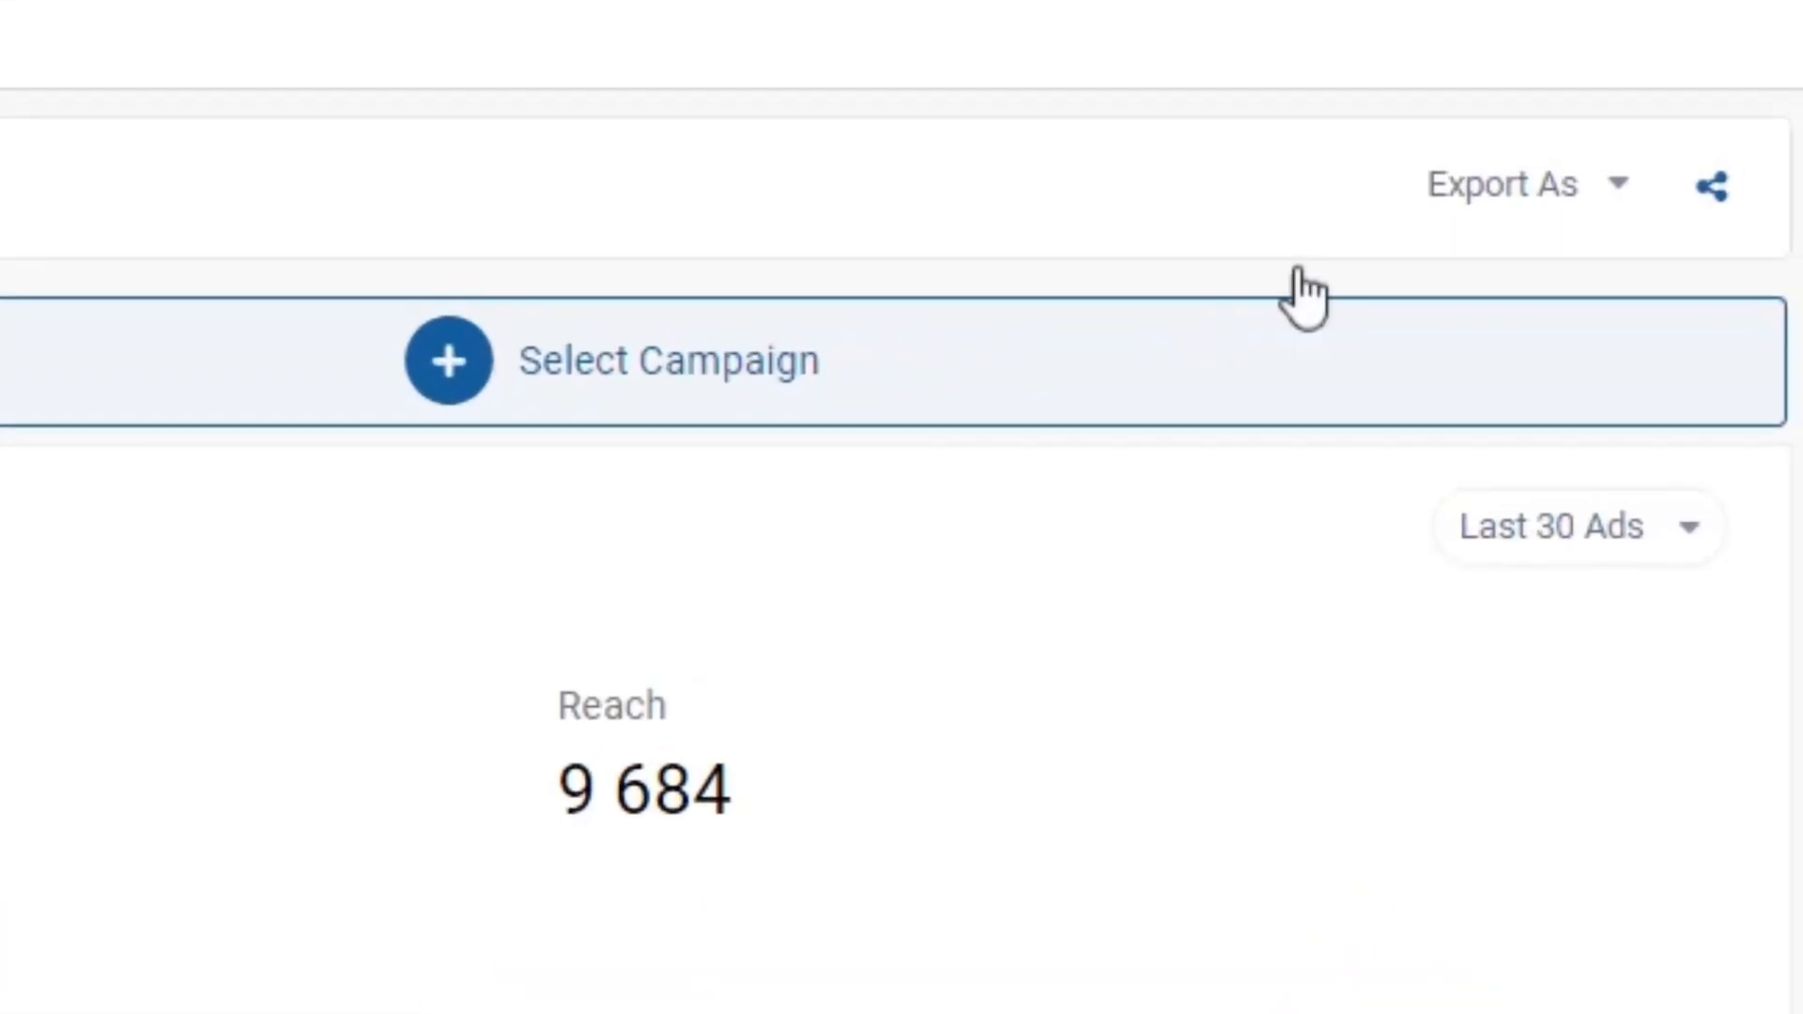
click(1699, 167)
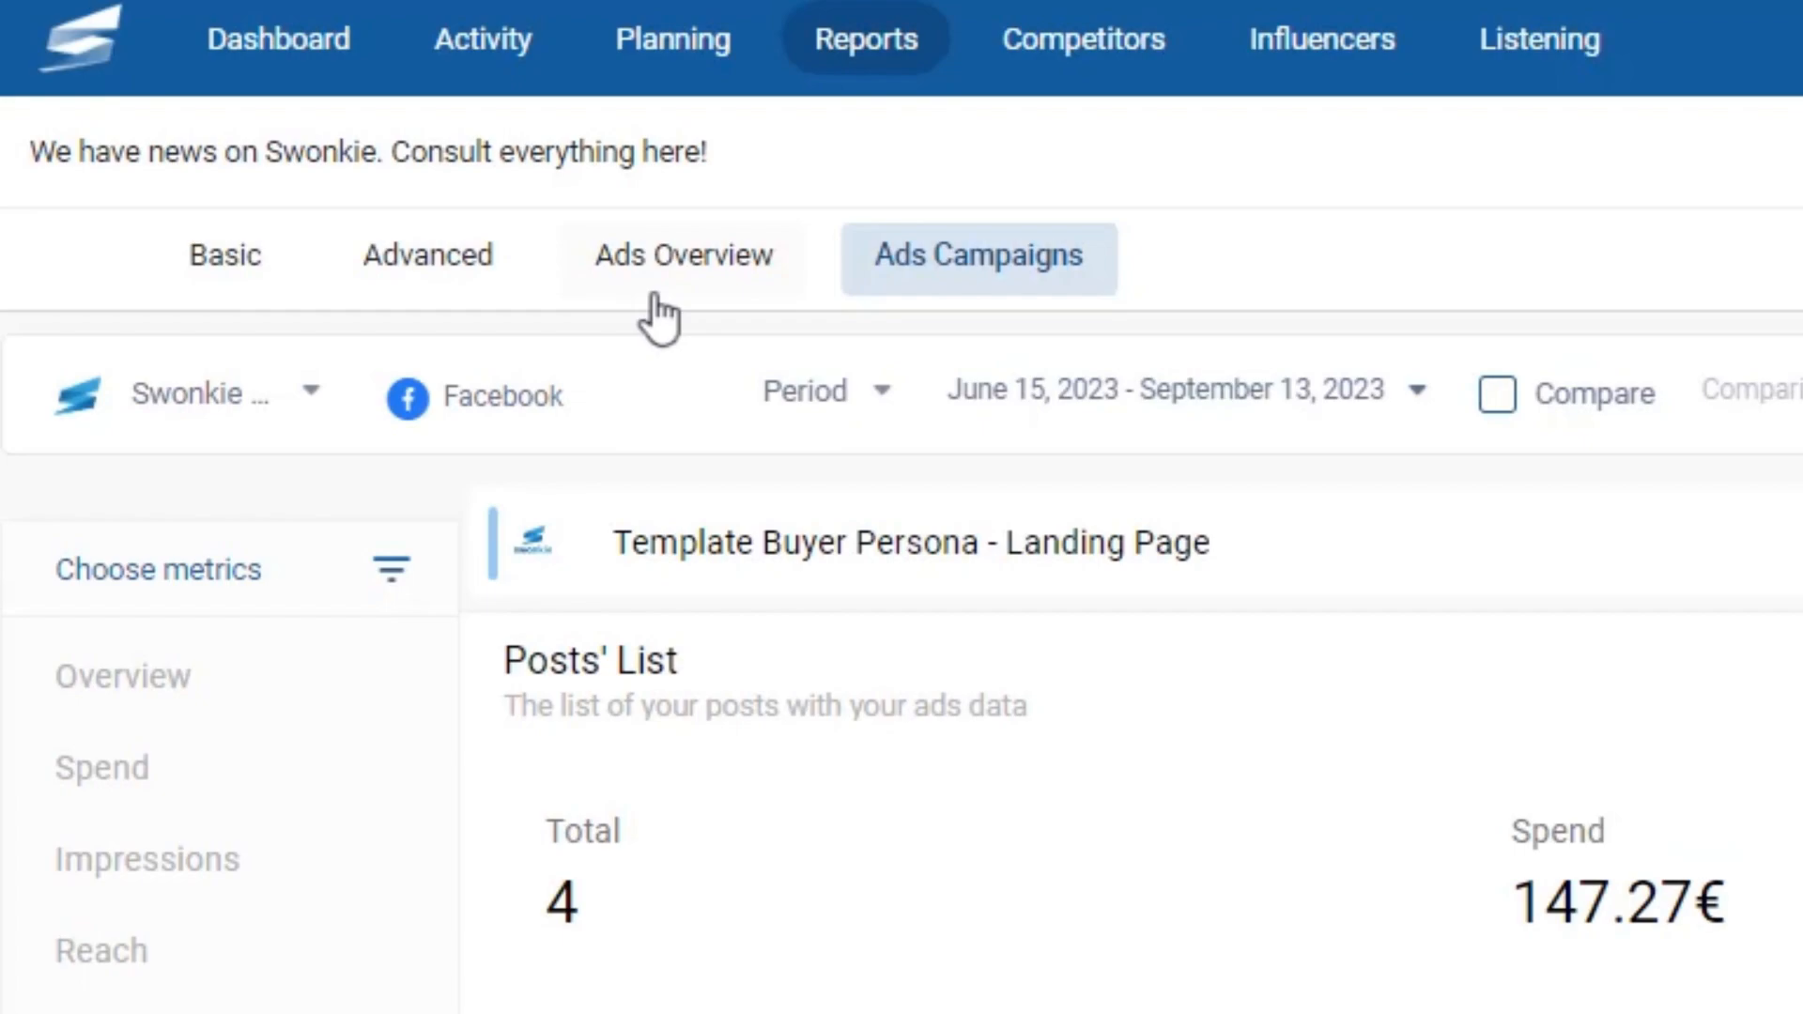
- Open the Swonkie 2 Ads Overview and review its engagement, CTR chart and ad account list
click(660, 299)
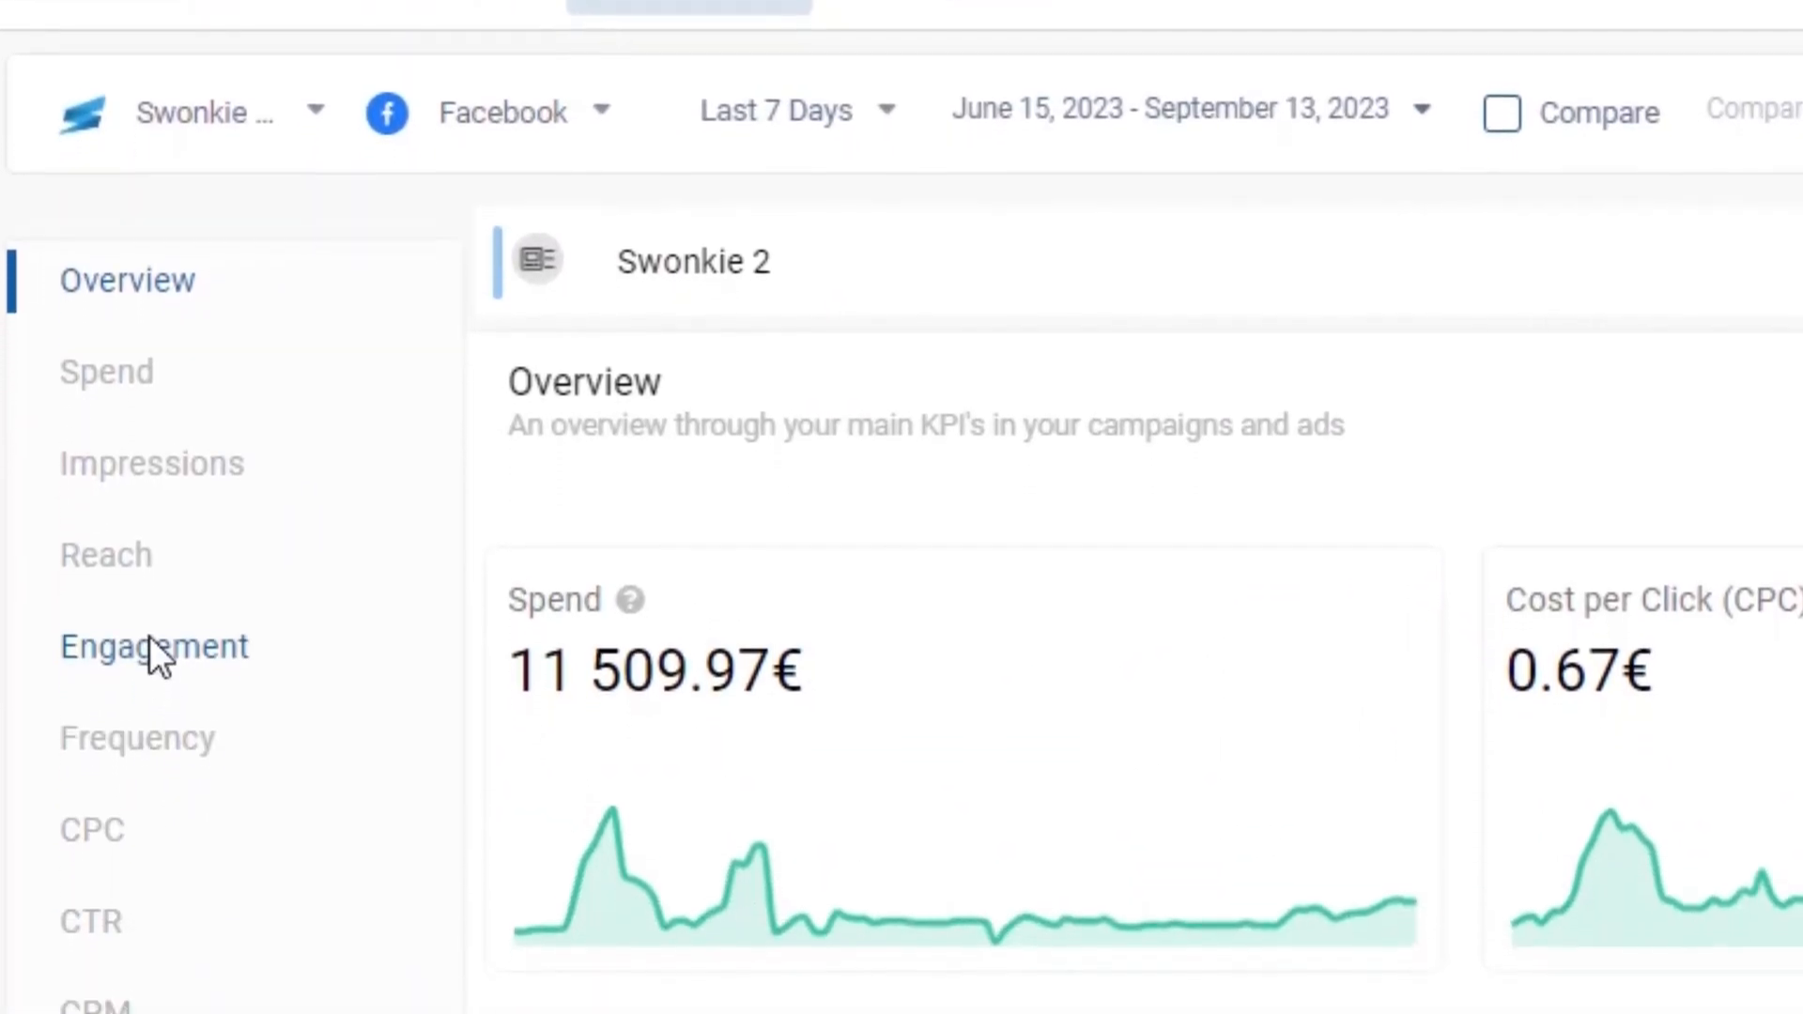
click(149, 638)
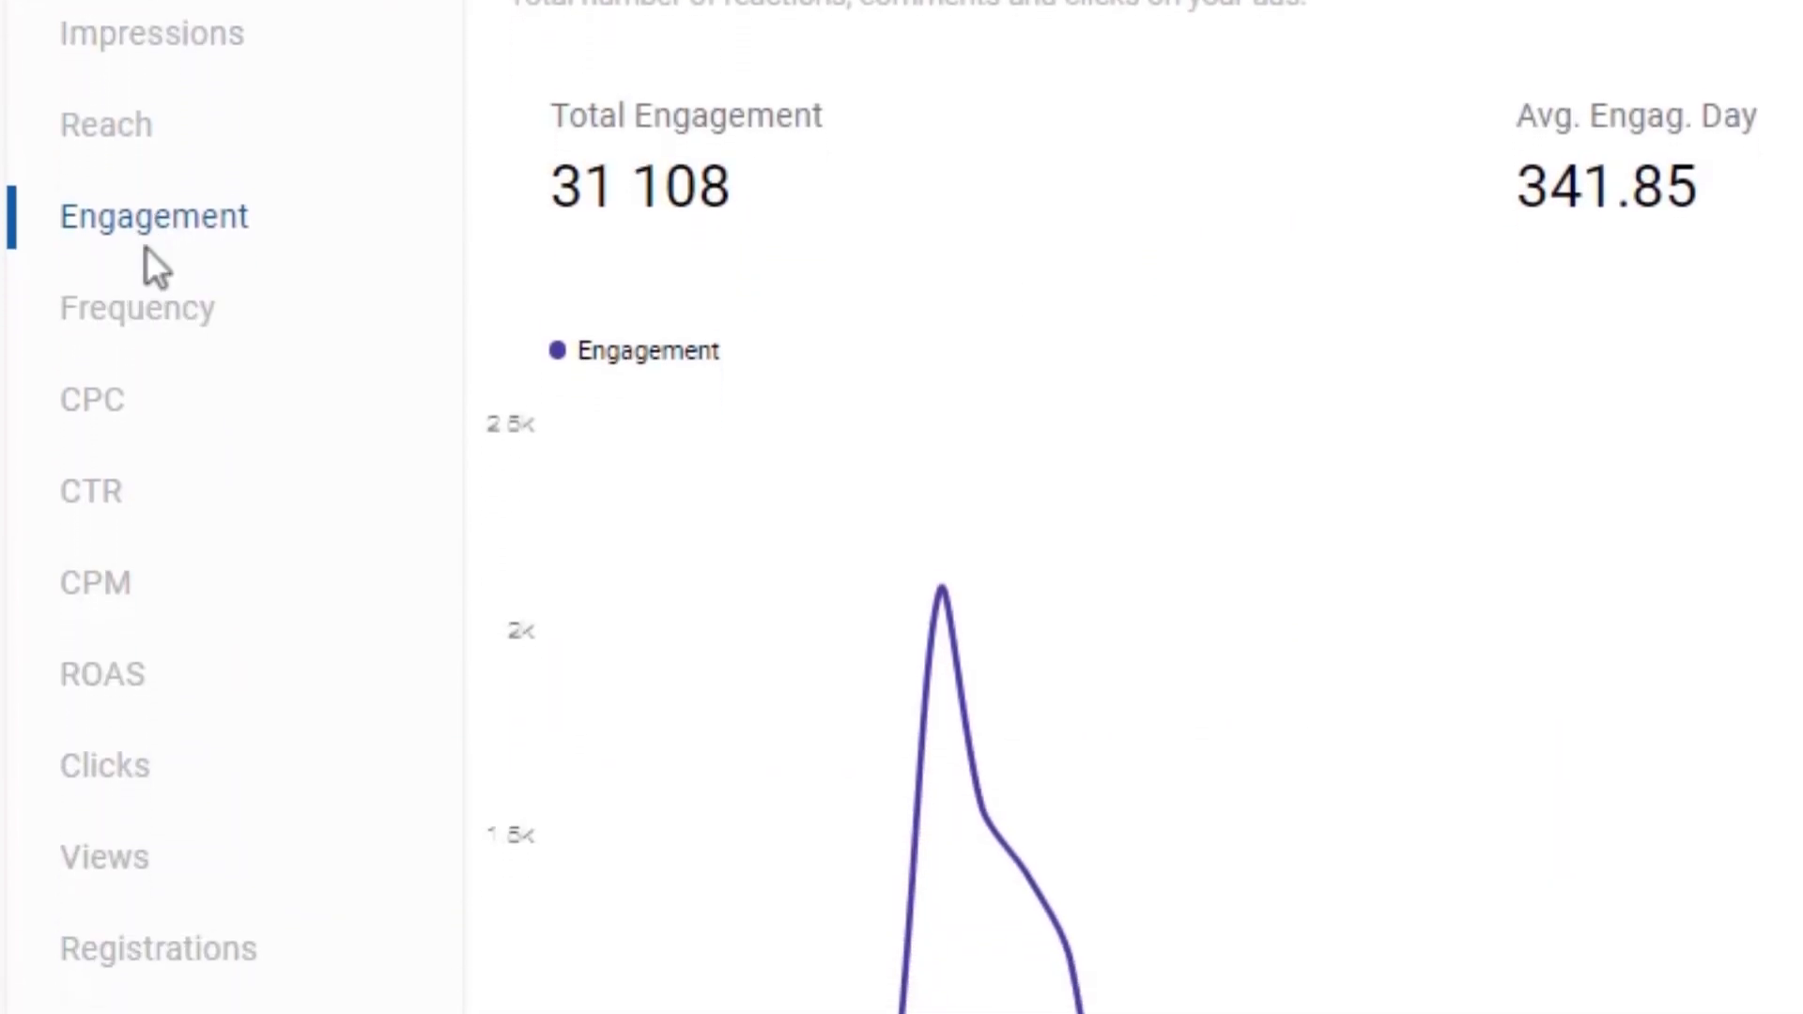
click(121, 500)
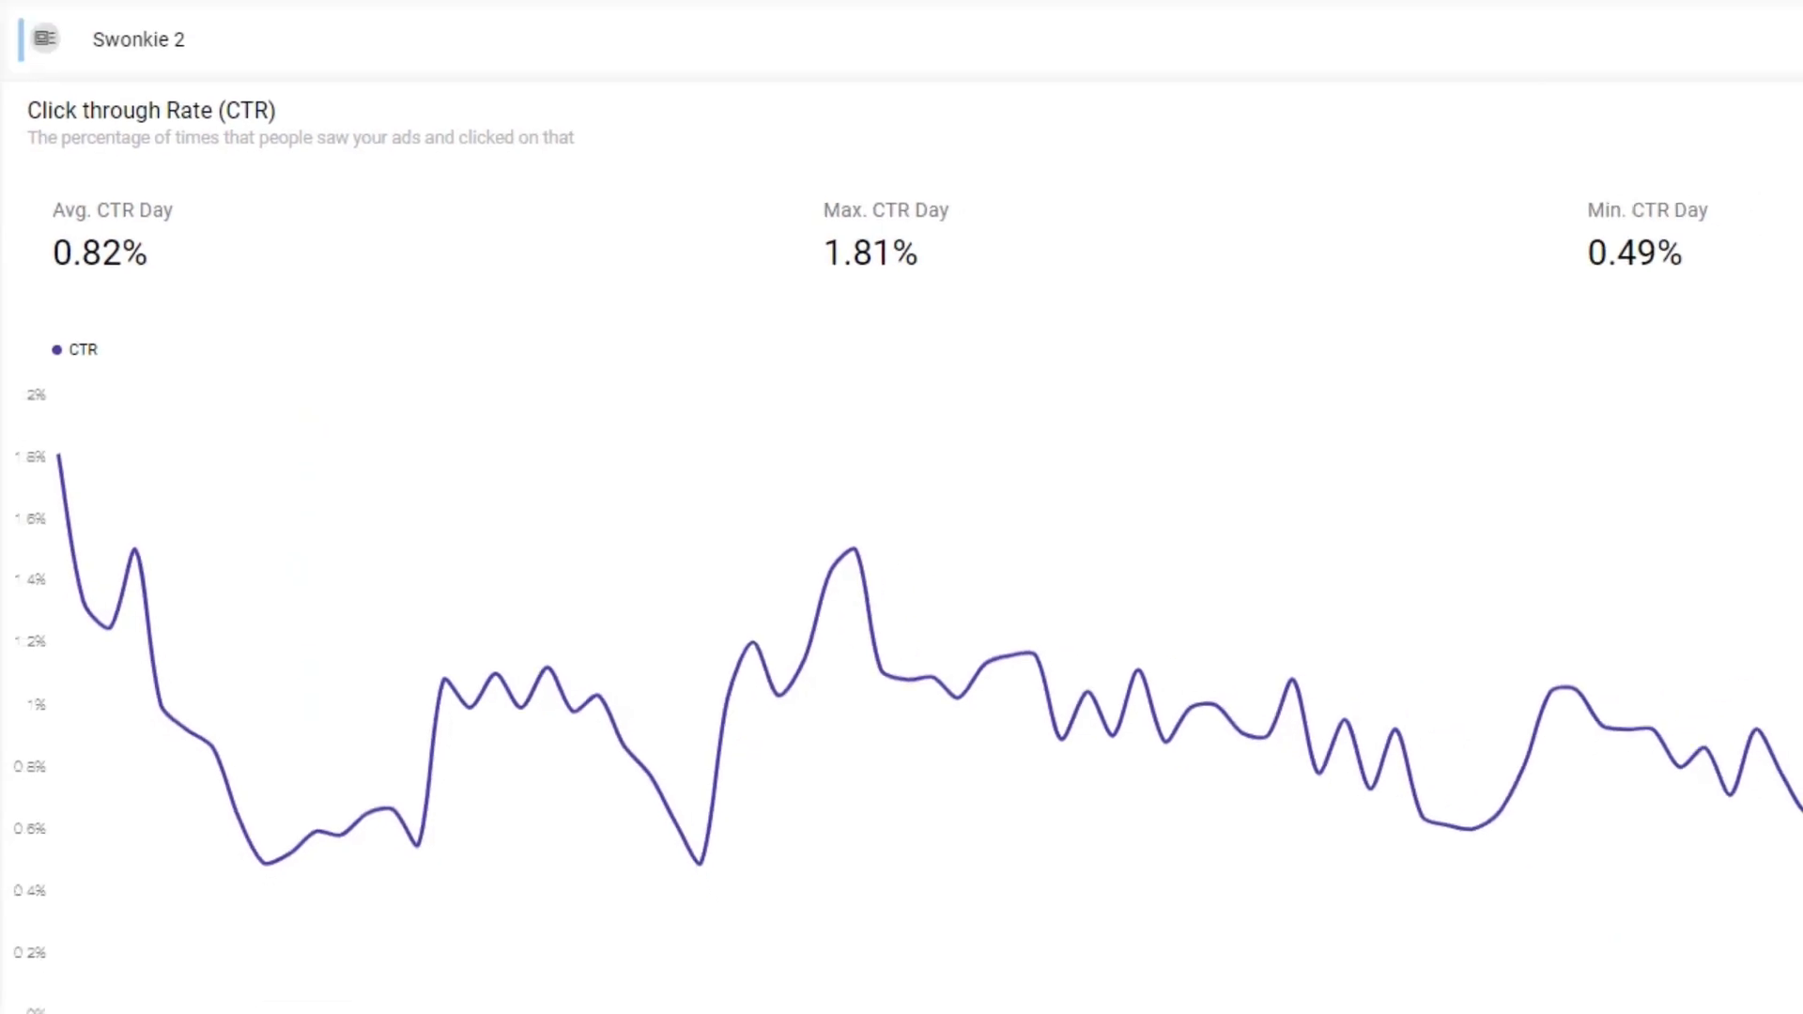
scroll(902, 545, down, 20)
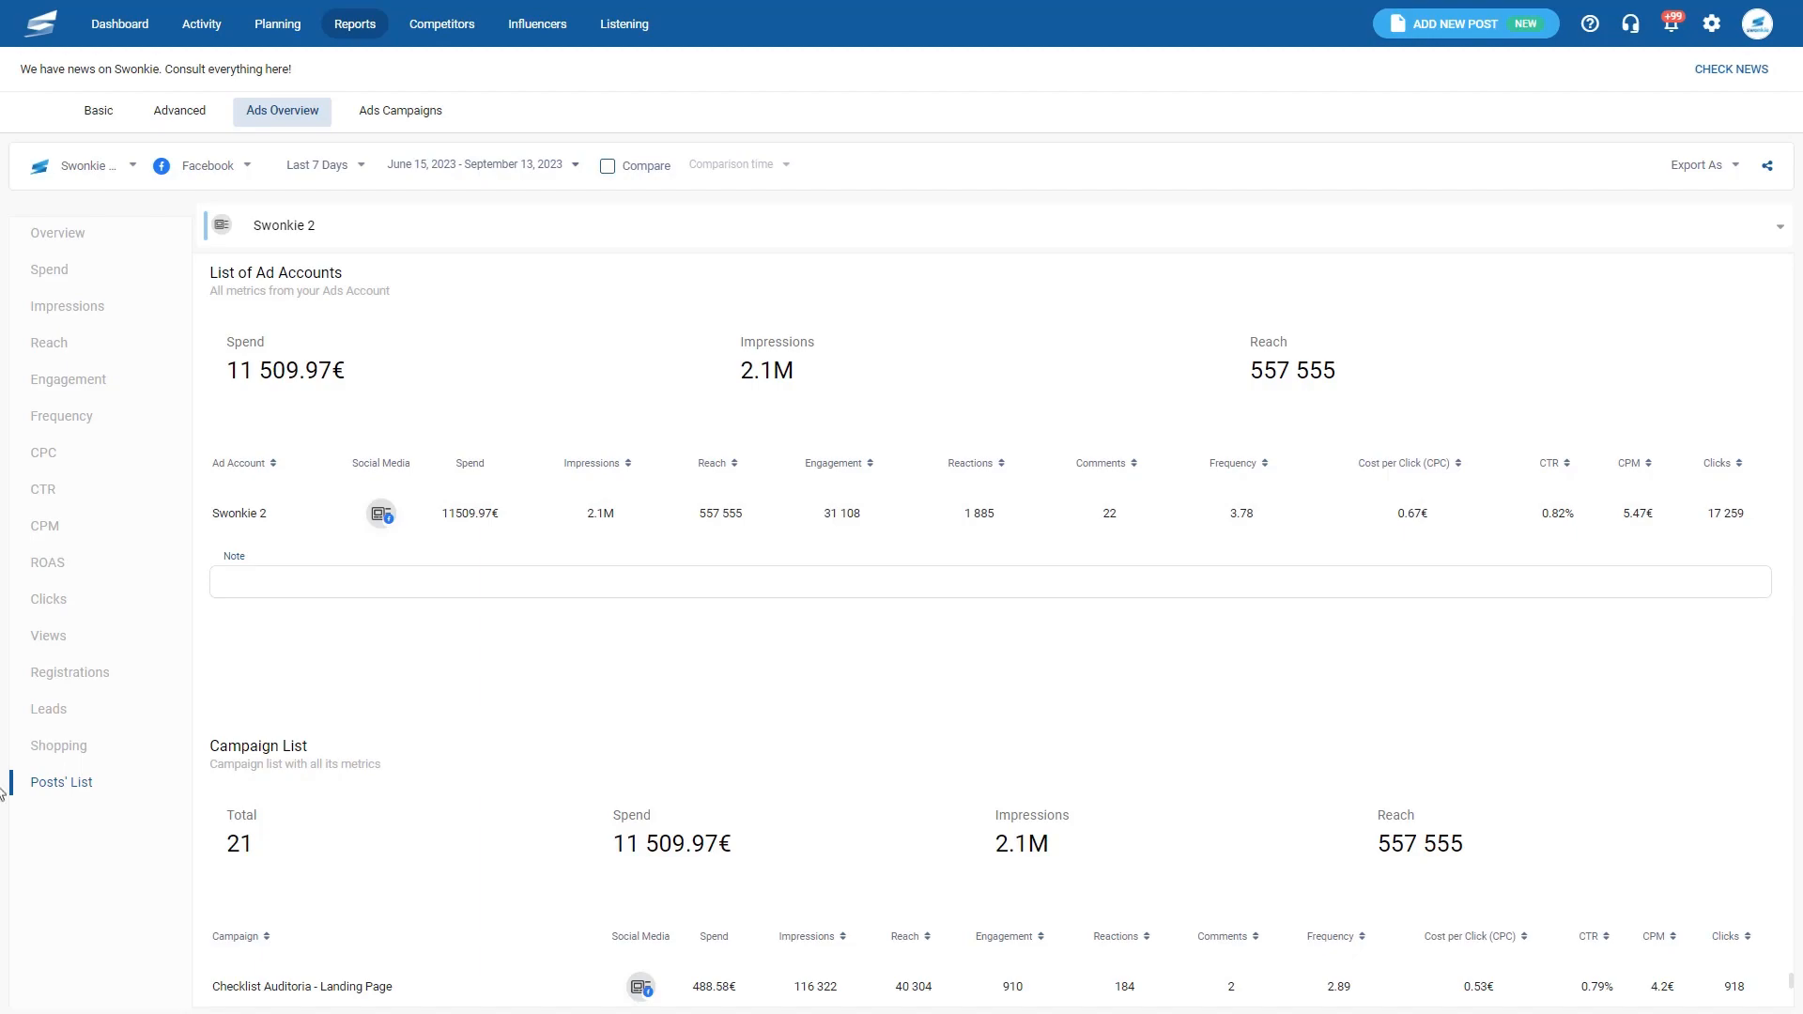
- Look over the overview's export formats and its e-mail sharing option
click(1717, 166)
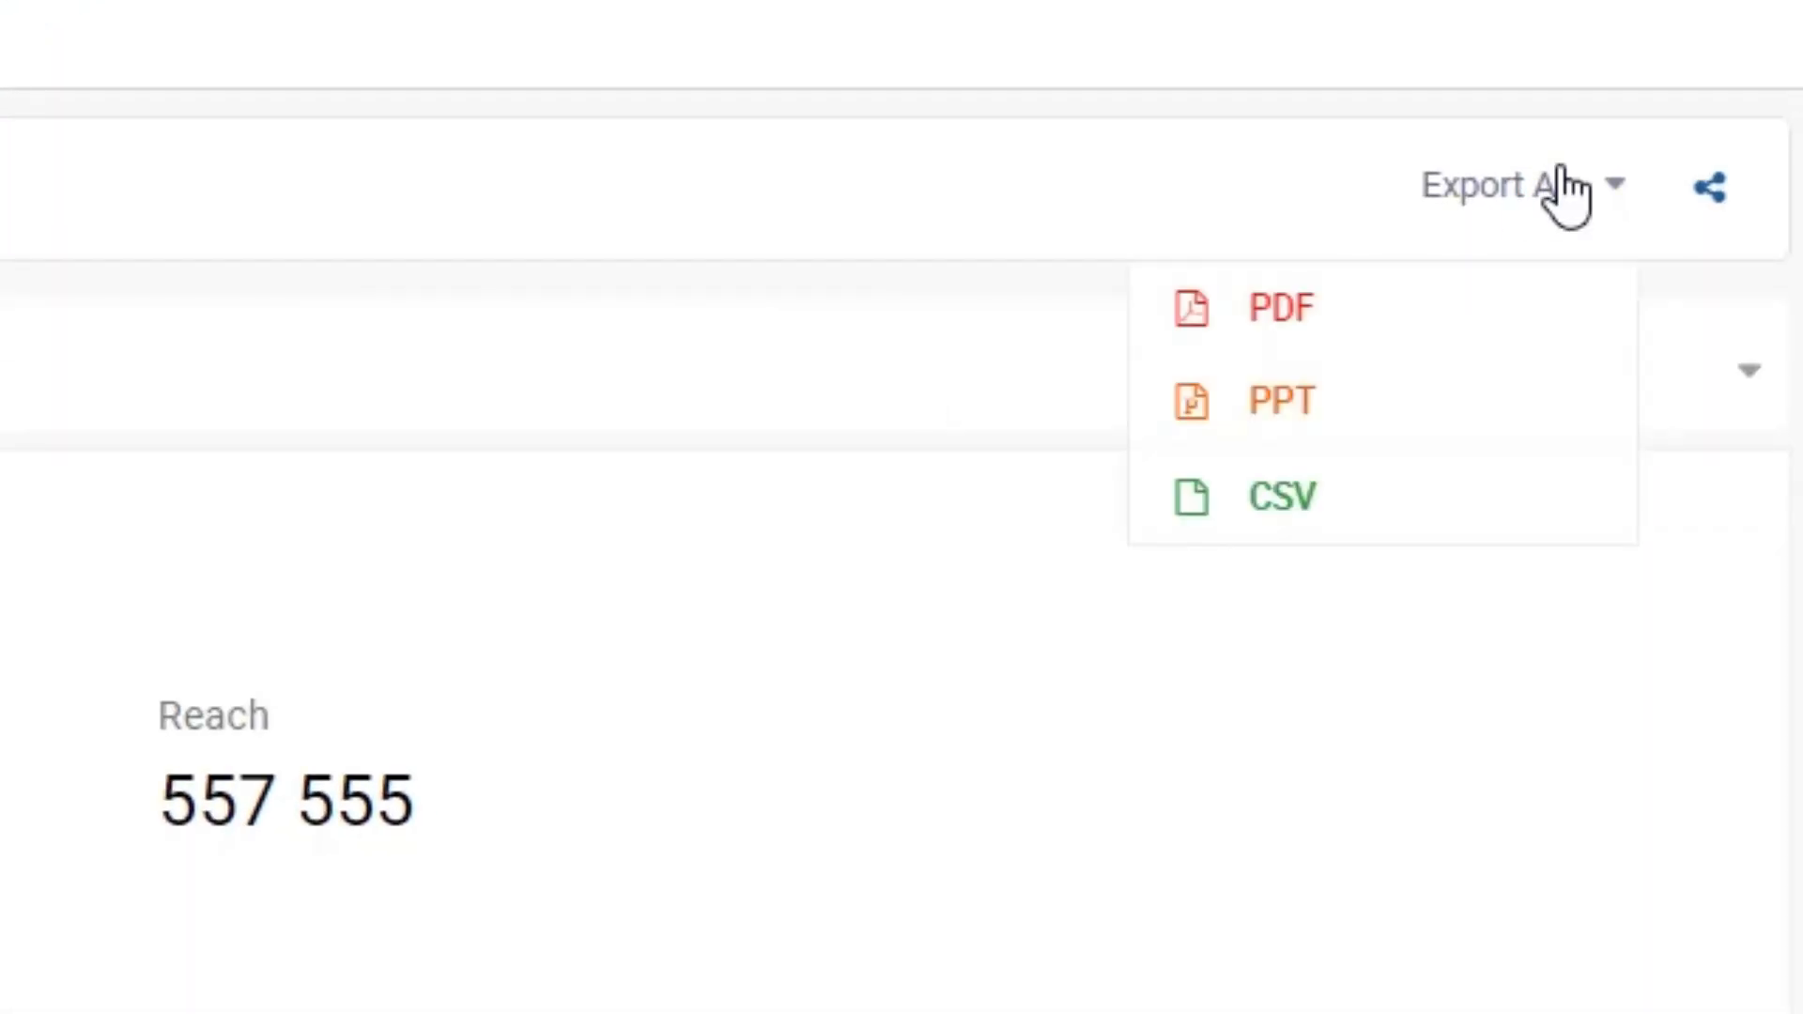
click(1531, 183)
click(1709, 186)
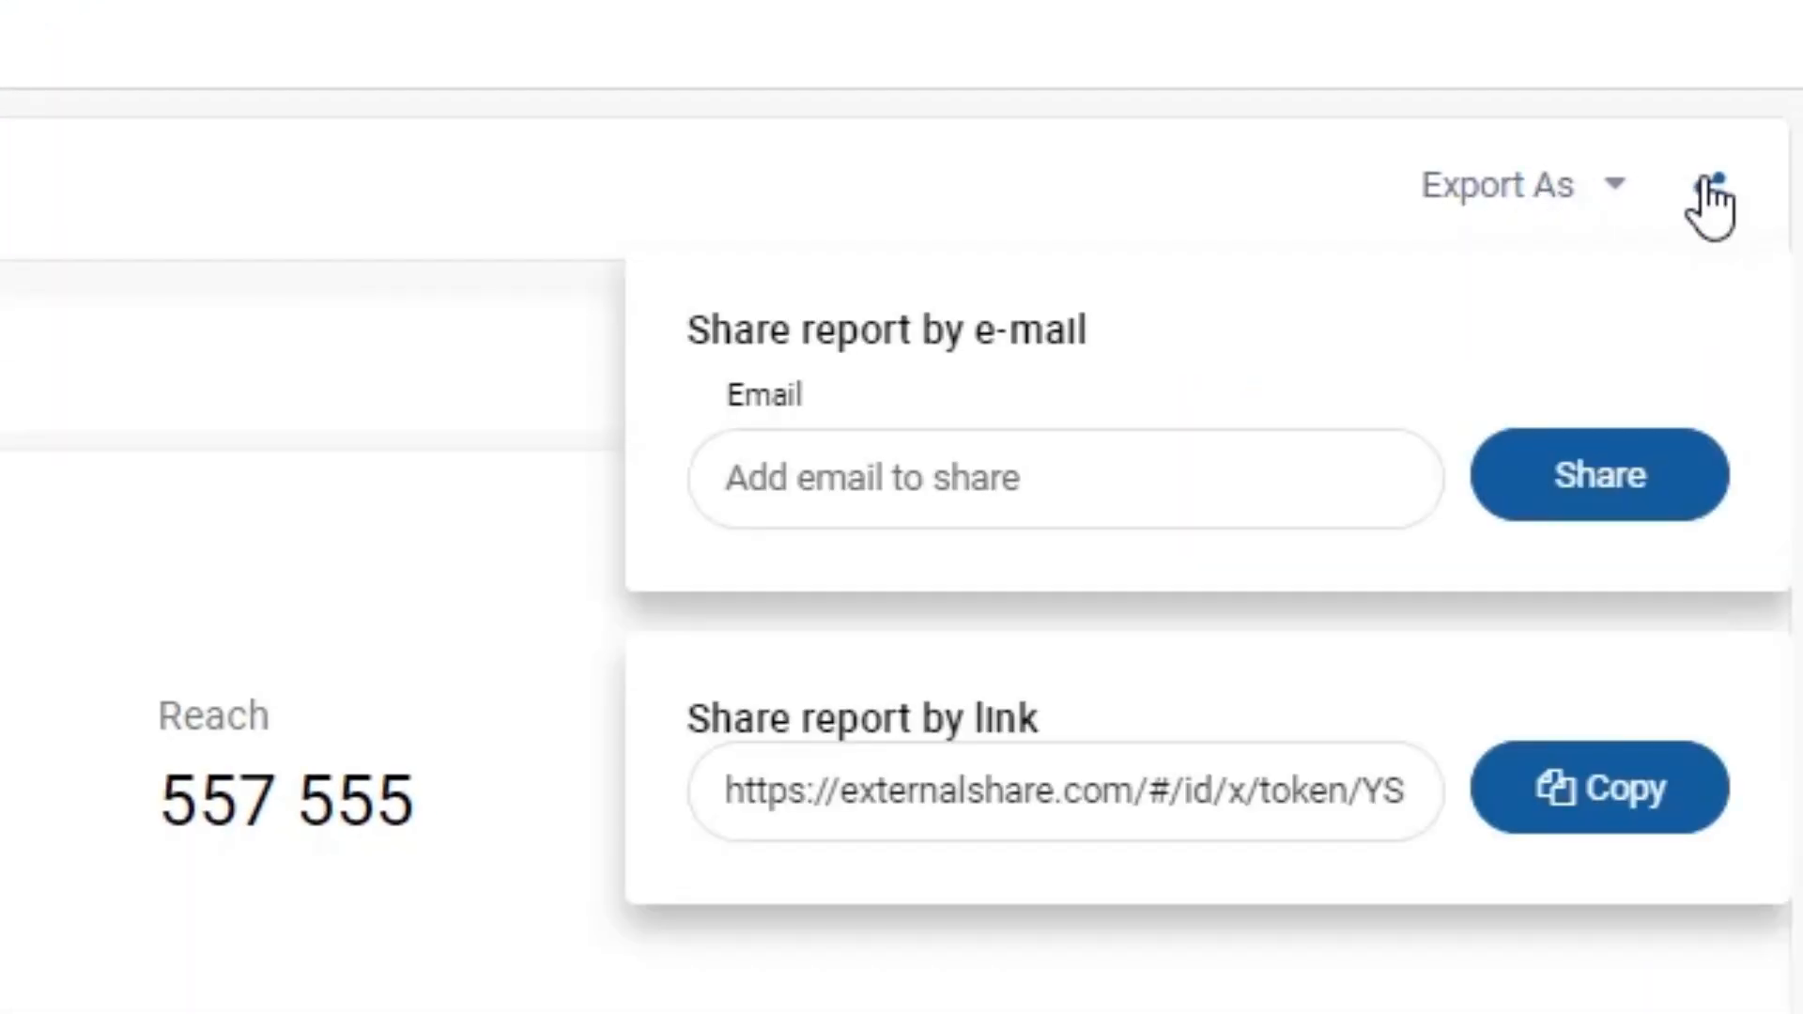
click(1047, 481)
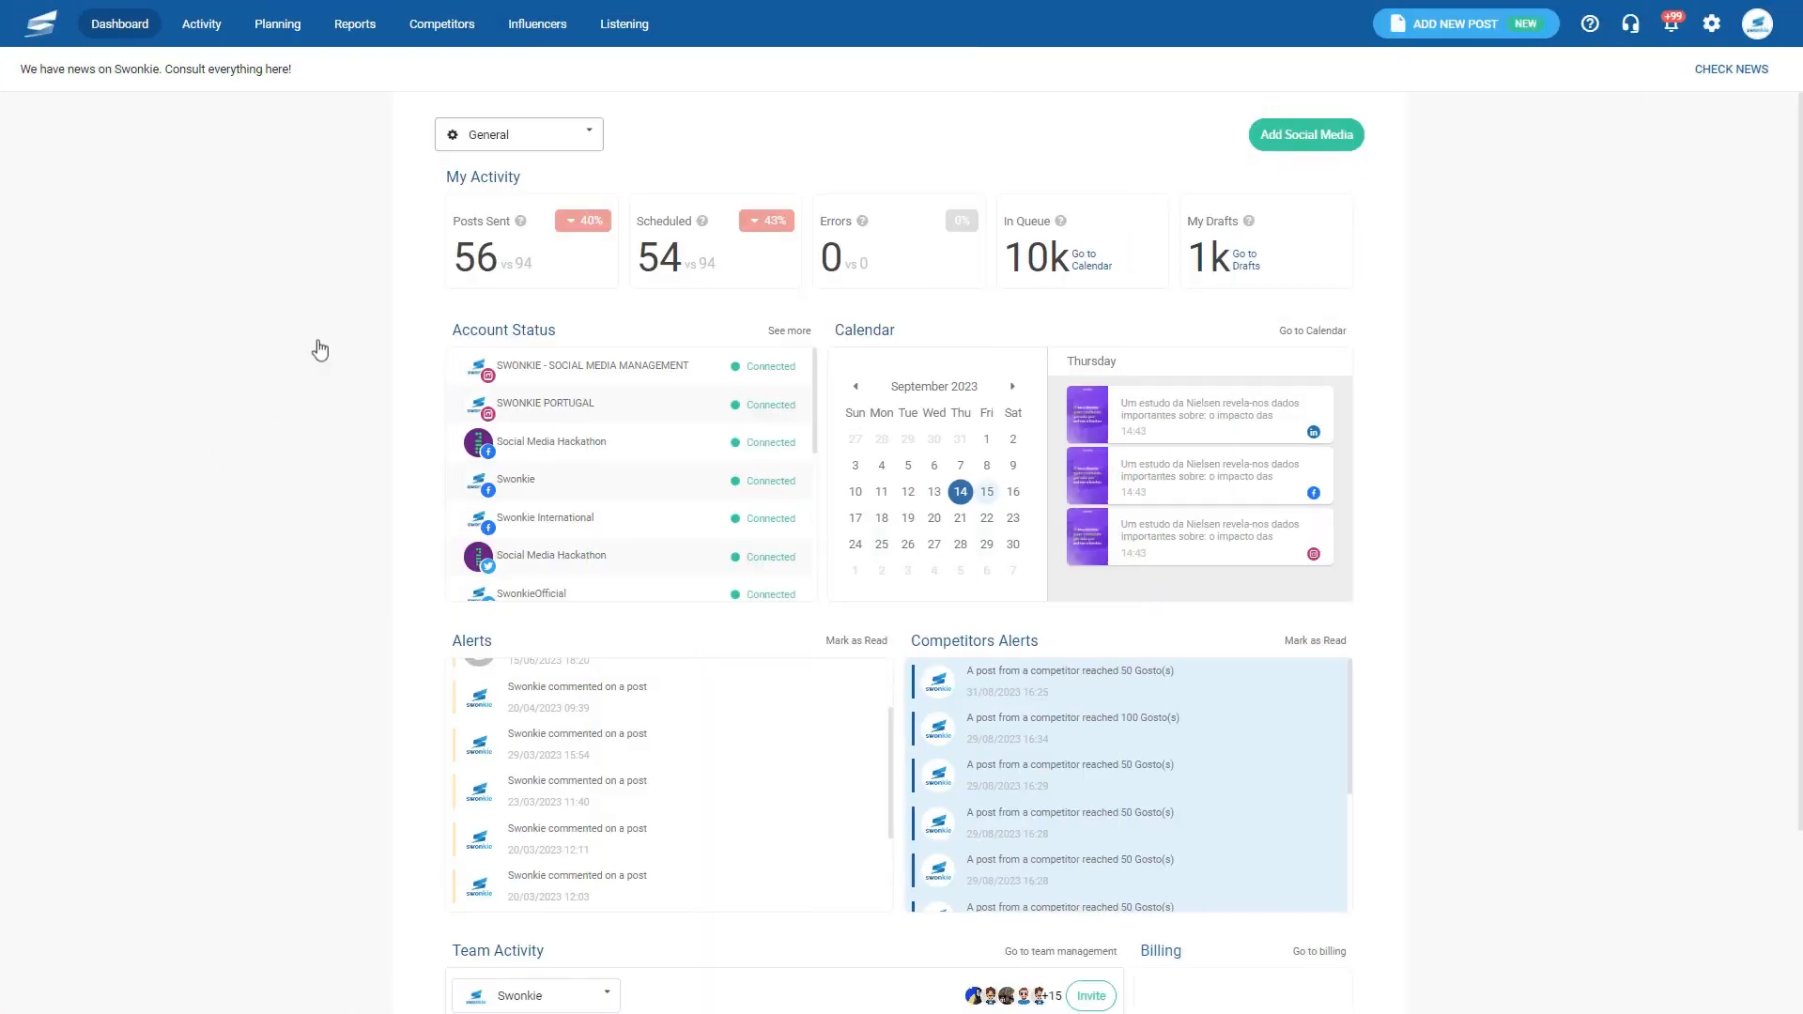
- Create a listening project titled 'Starbucks Tracking' with Instagram and Youtube sources
click(632, 25)
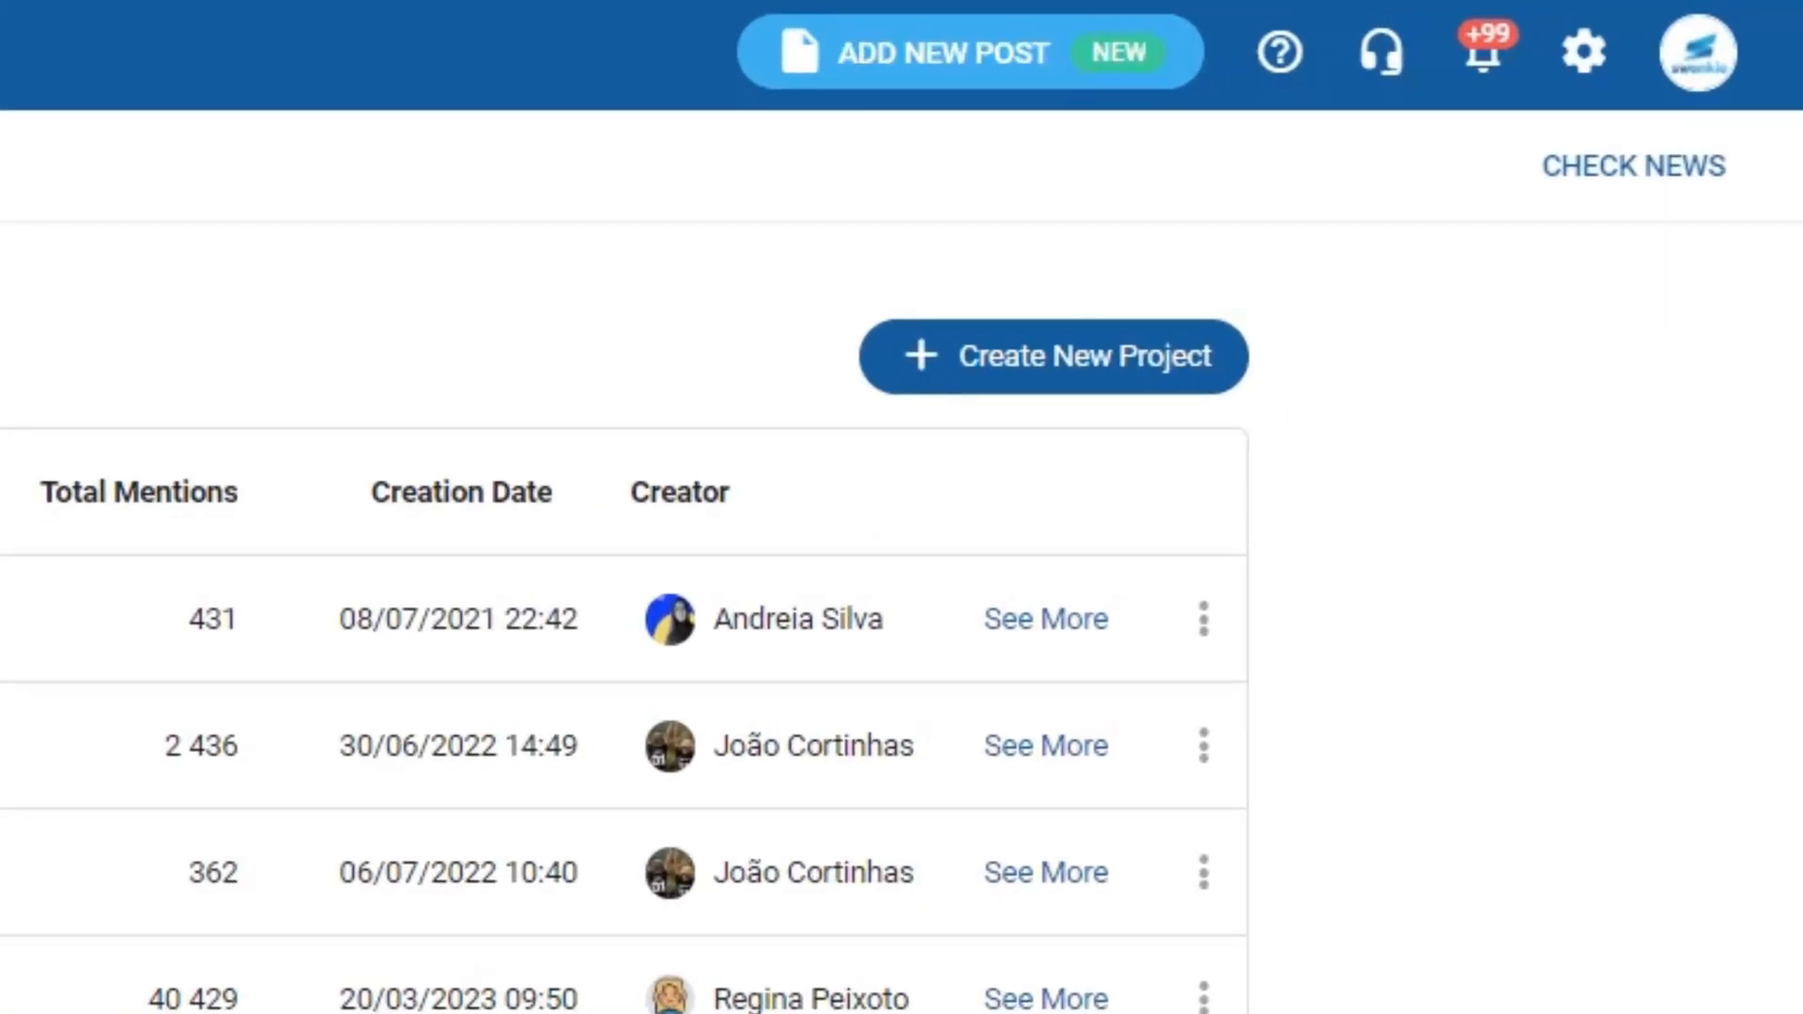
click(983, 355)
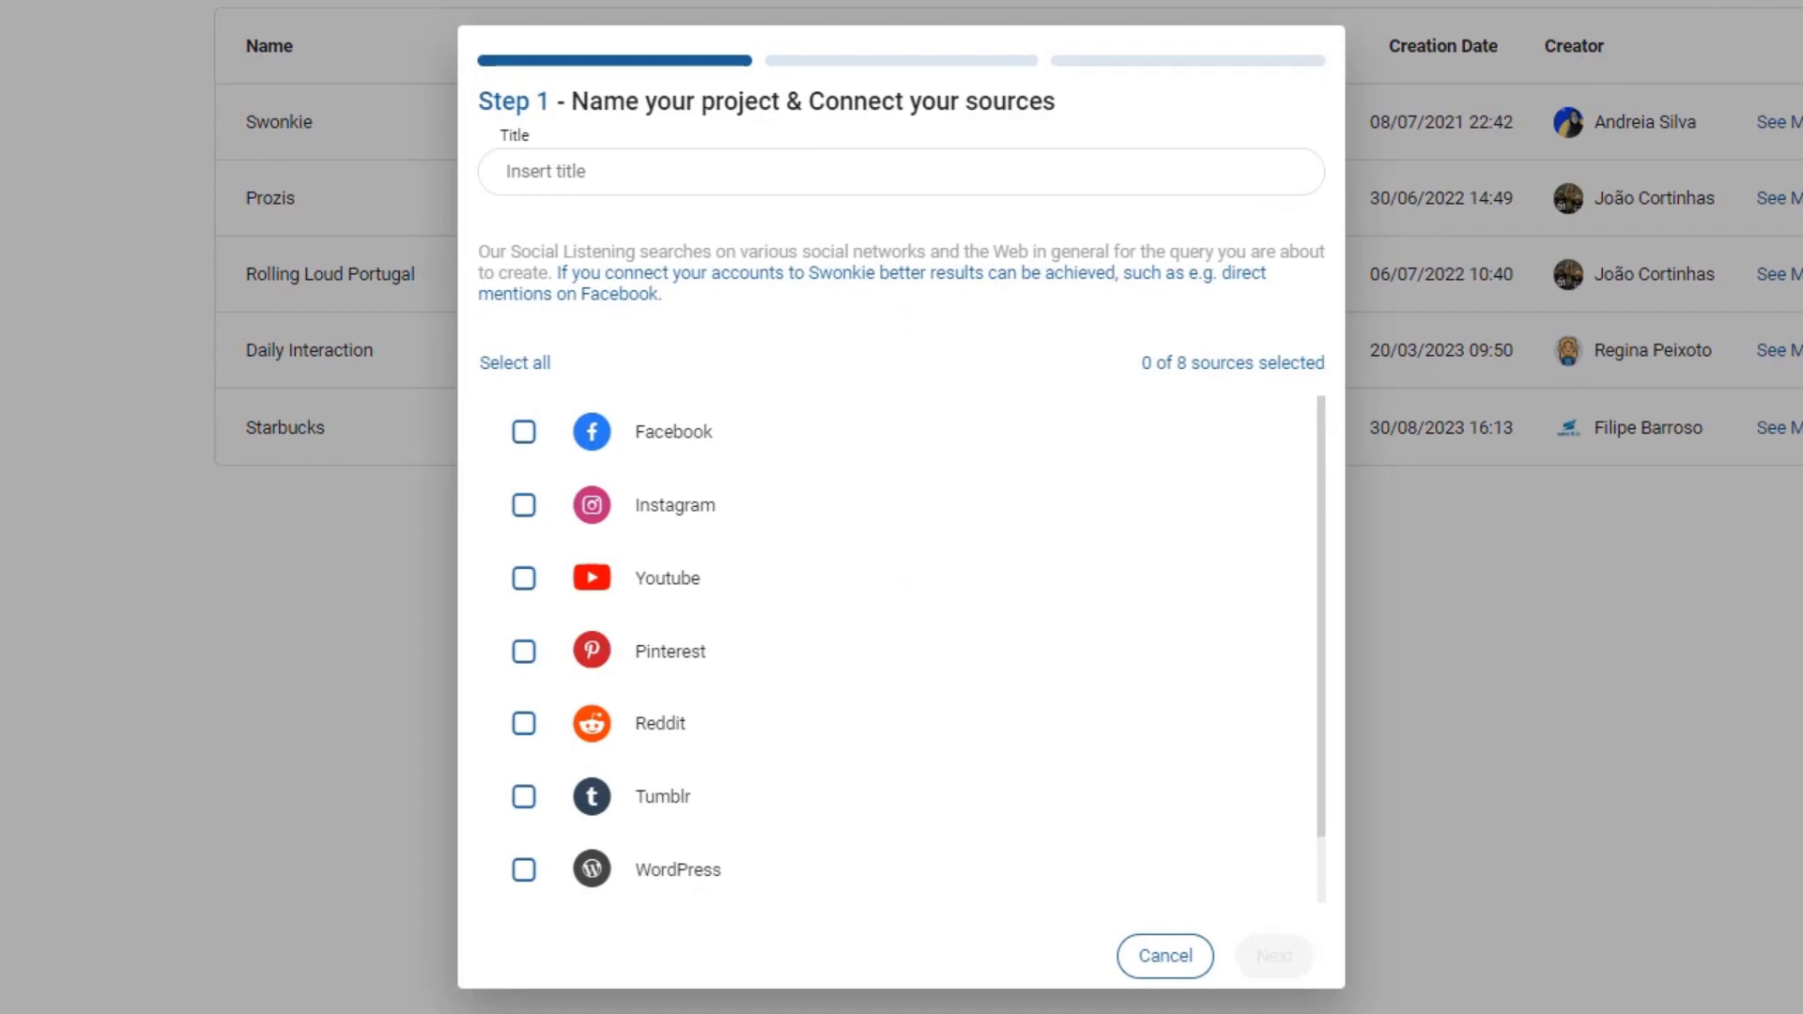
text(Starbucks Tracking)
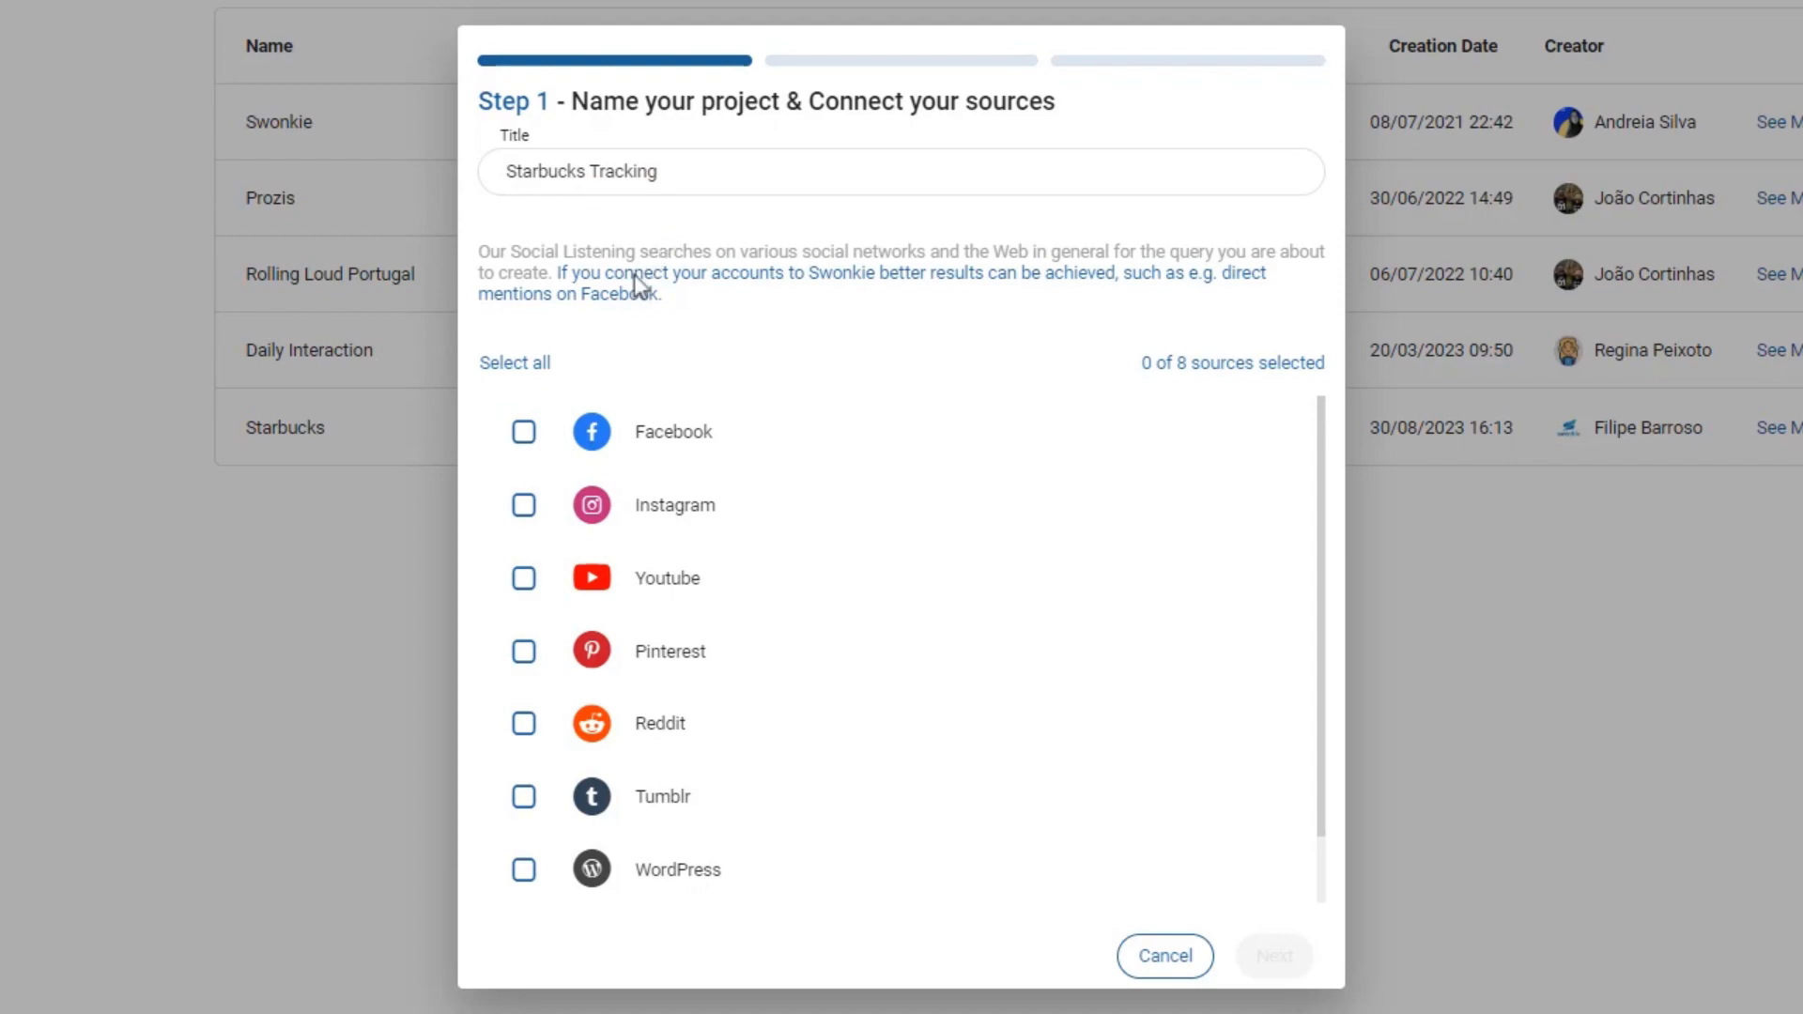
click(519, 524)
click(523, 584)
click(1275, 956)
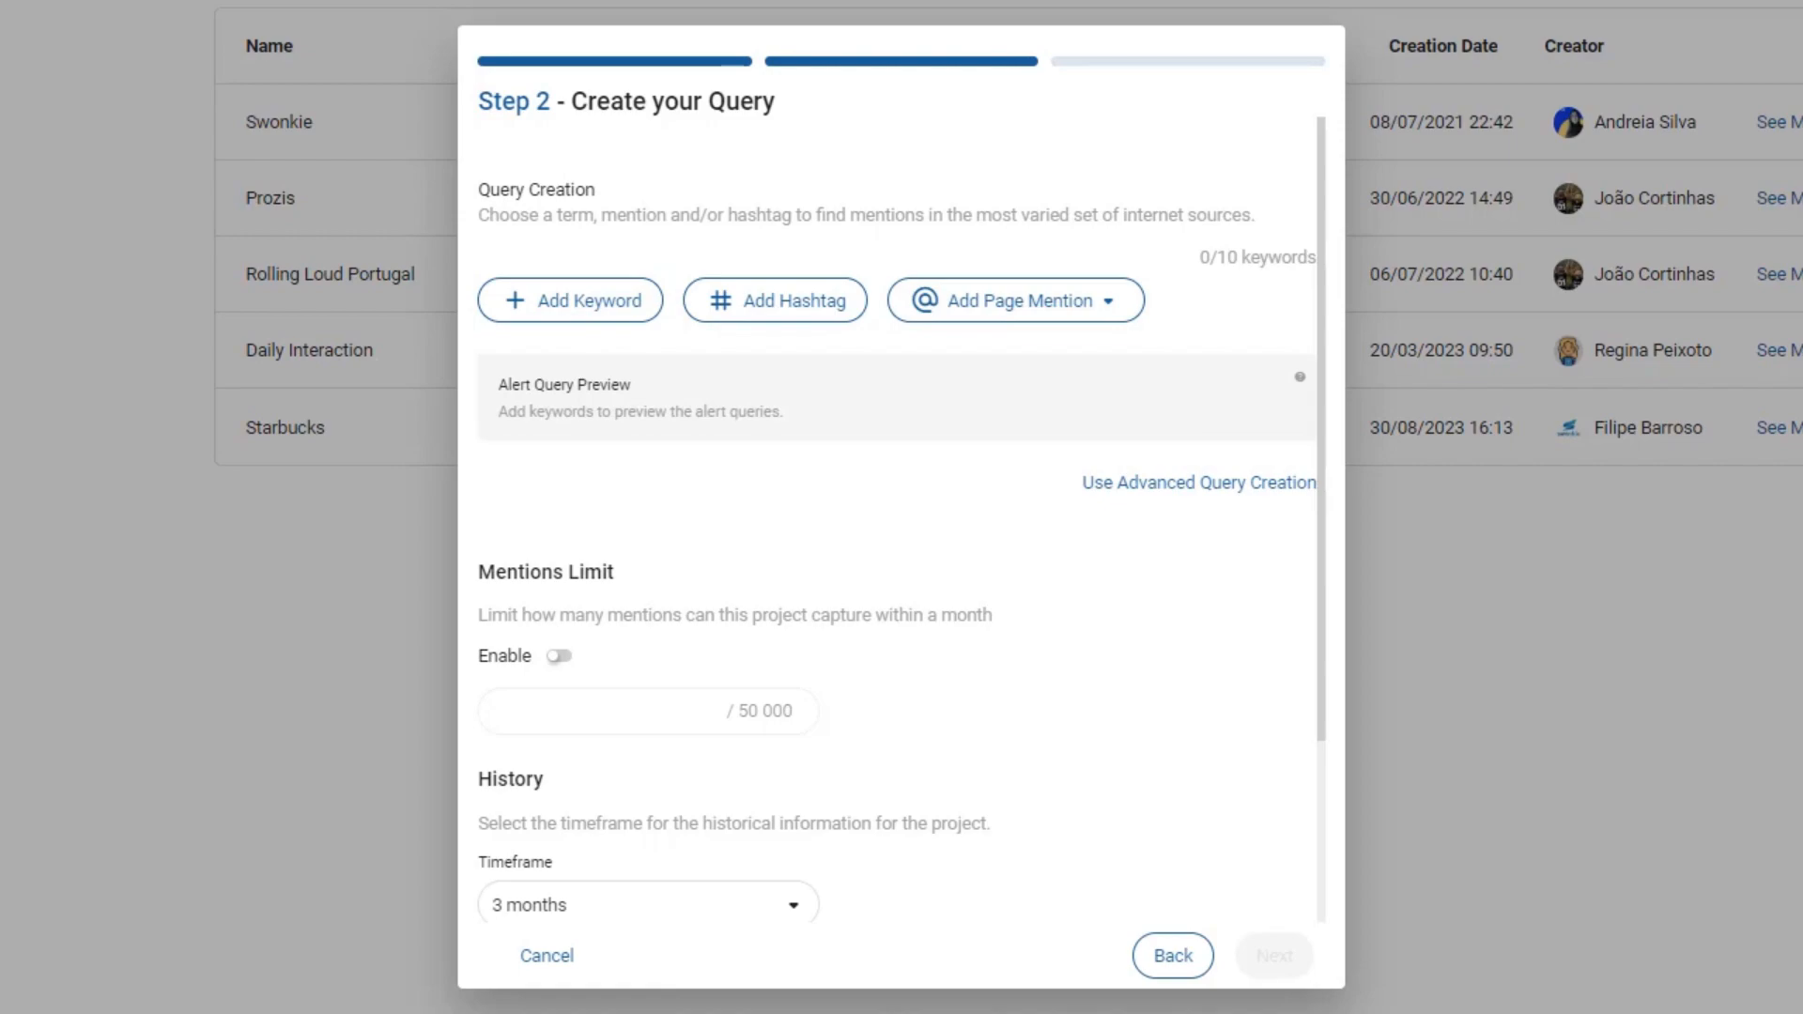
- Add the keywords Starbucks and Costa, combined with the AND operator
click(521, 303)
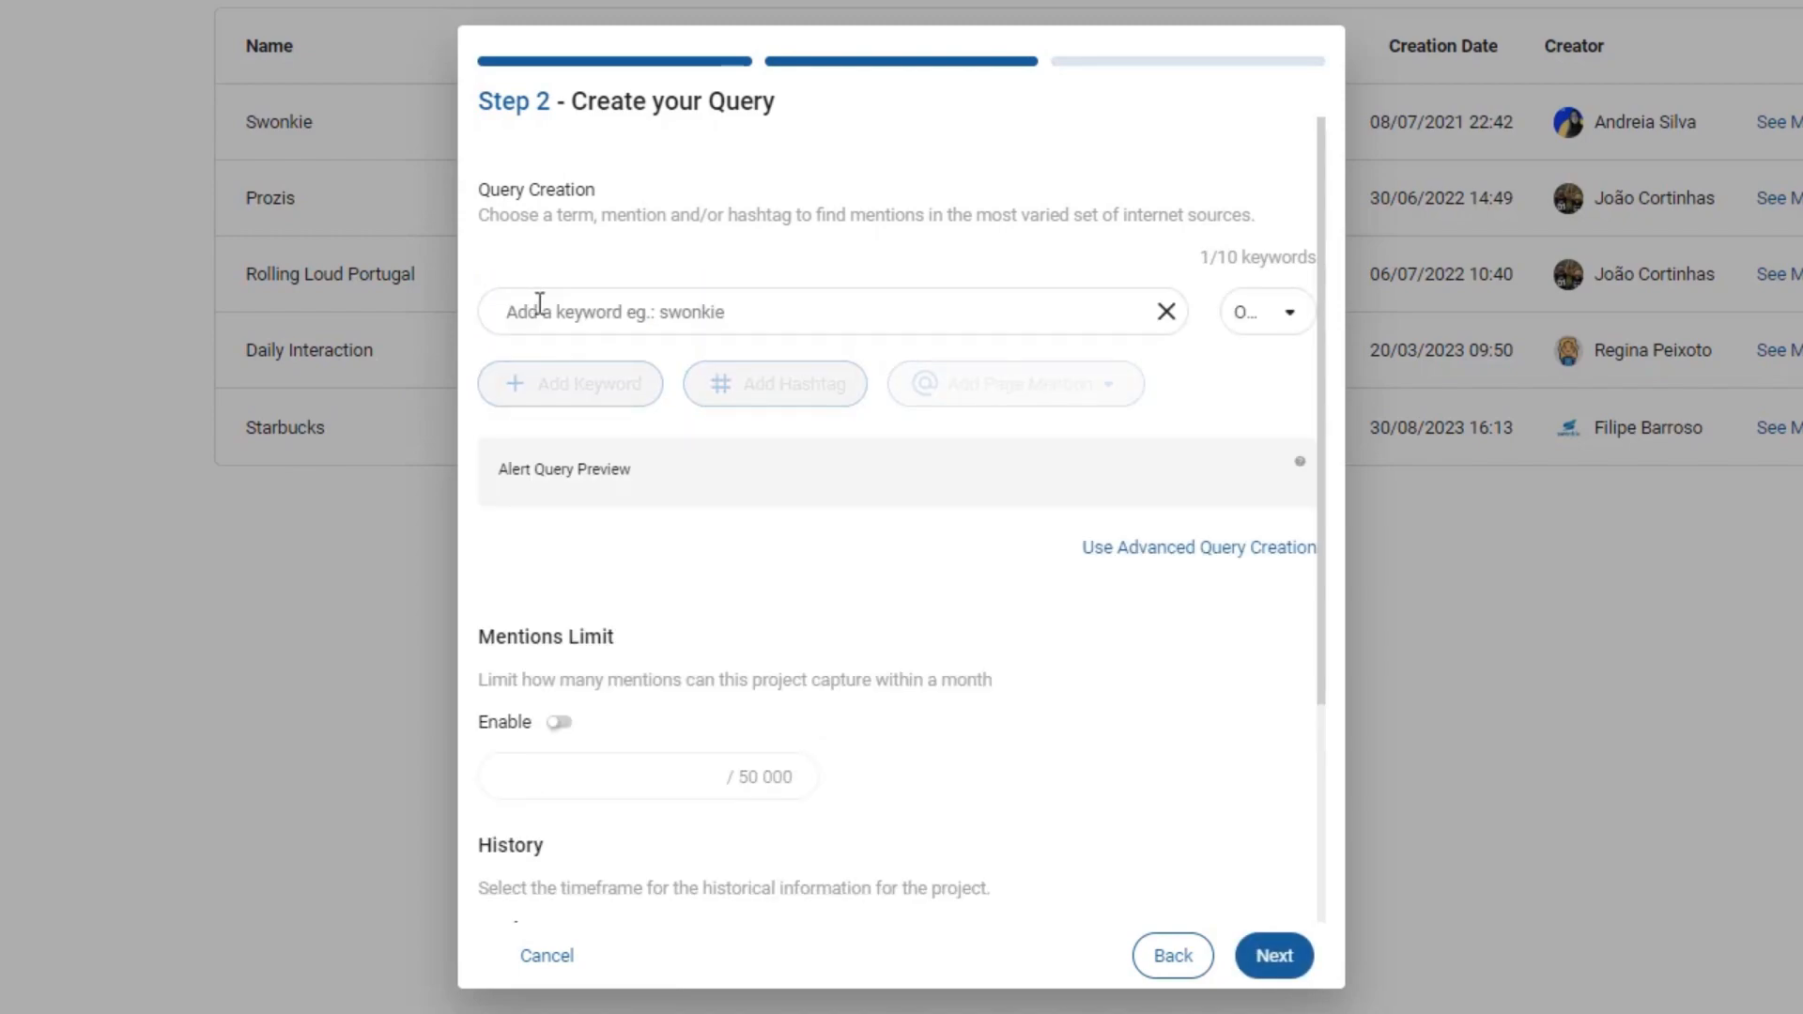
text(Starbucks)
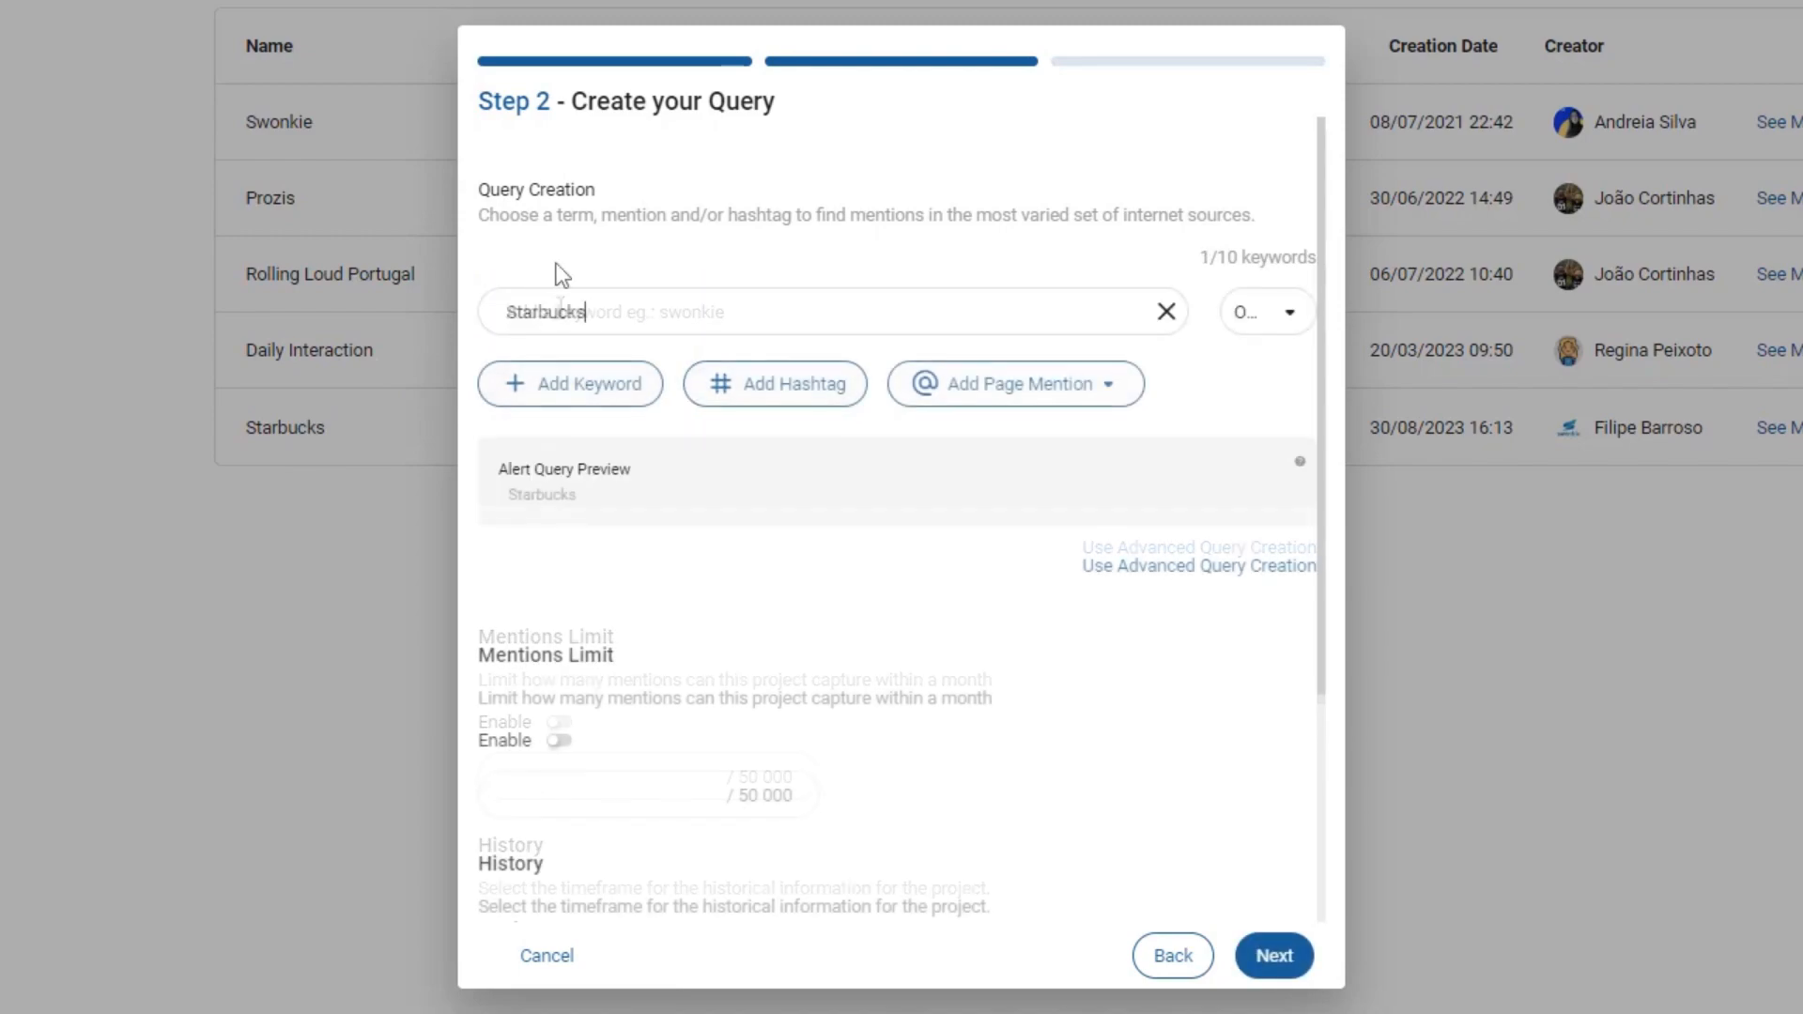
key(Return)
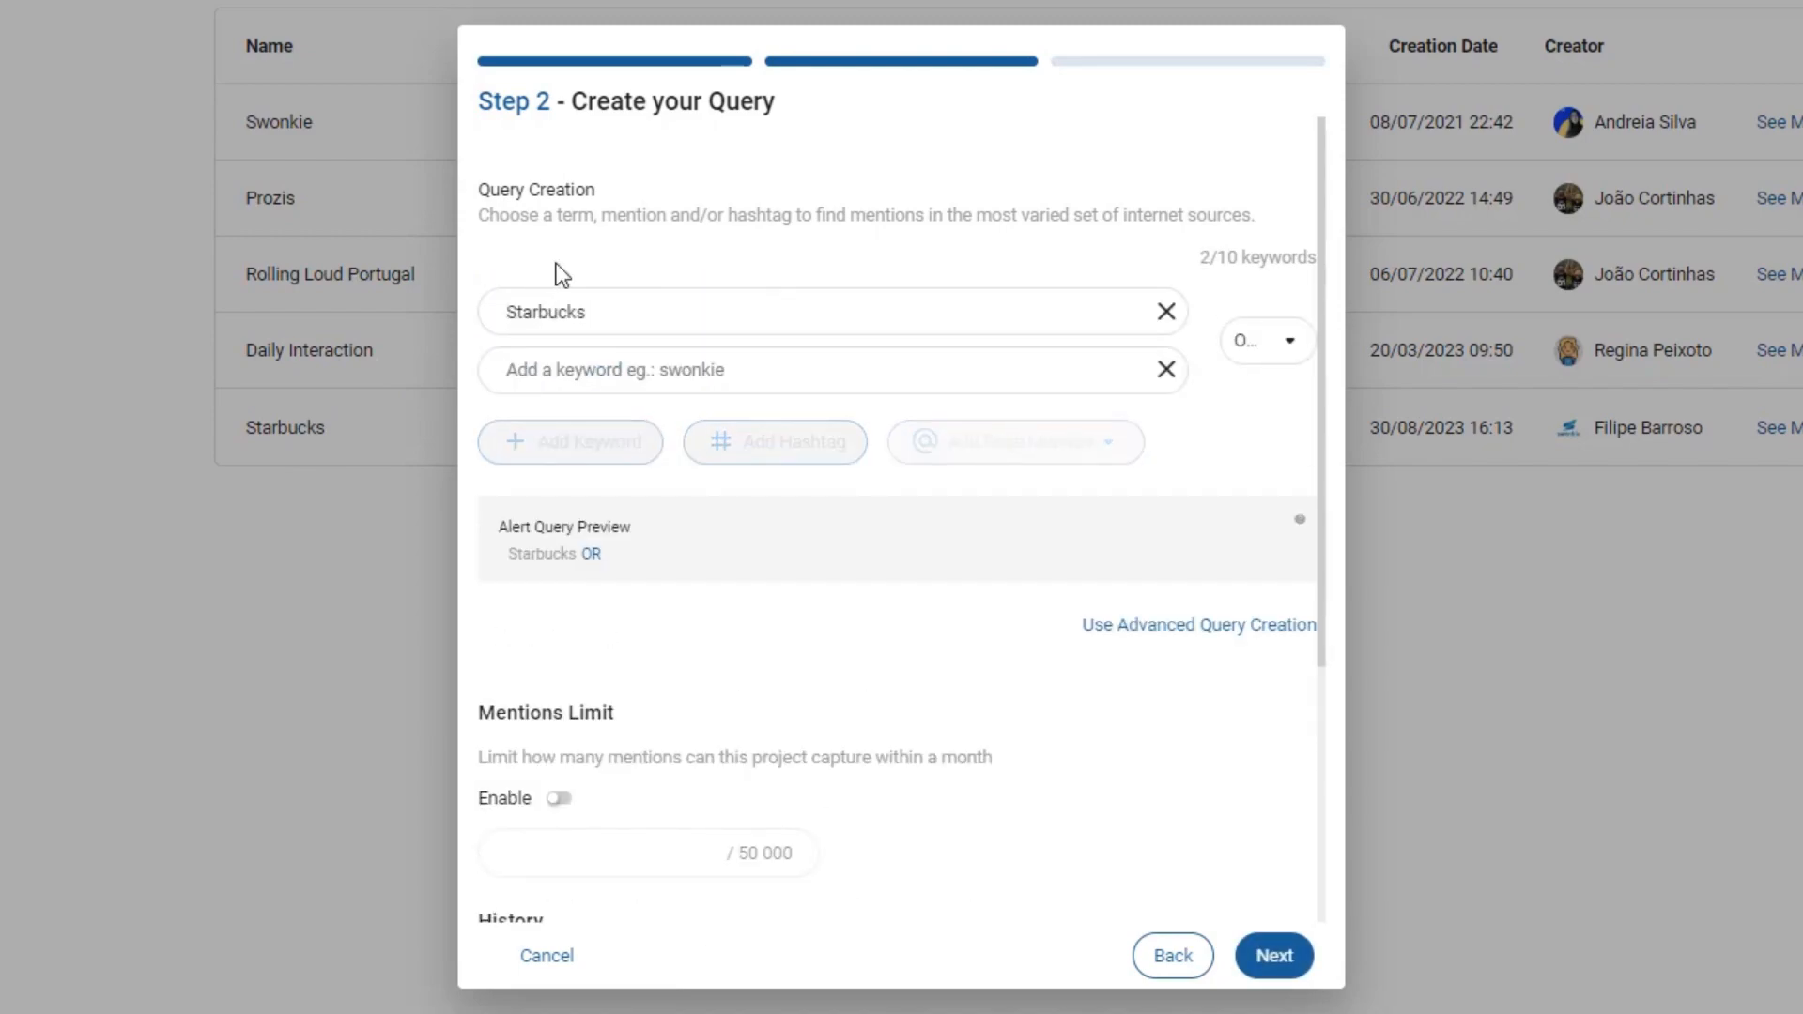
text(Costa)
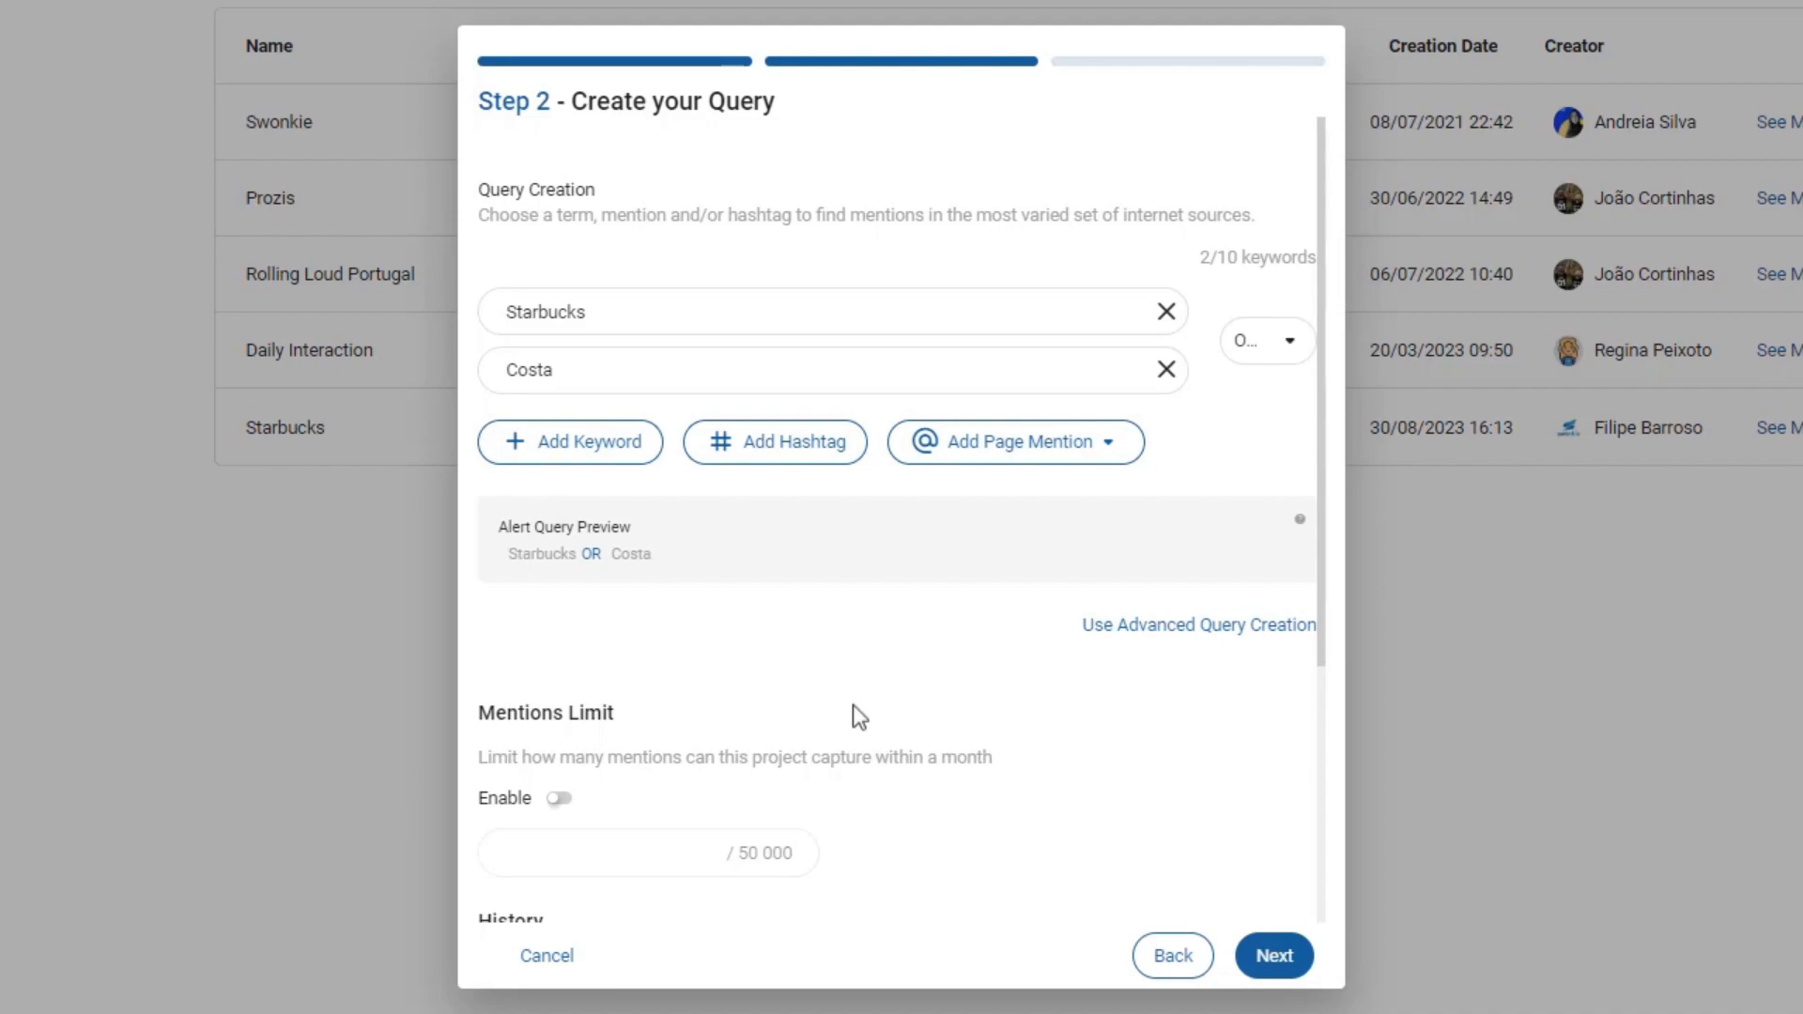
click(1255, 343)
click(1272, 418)
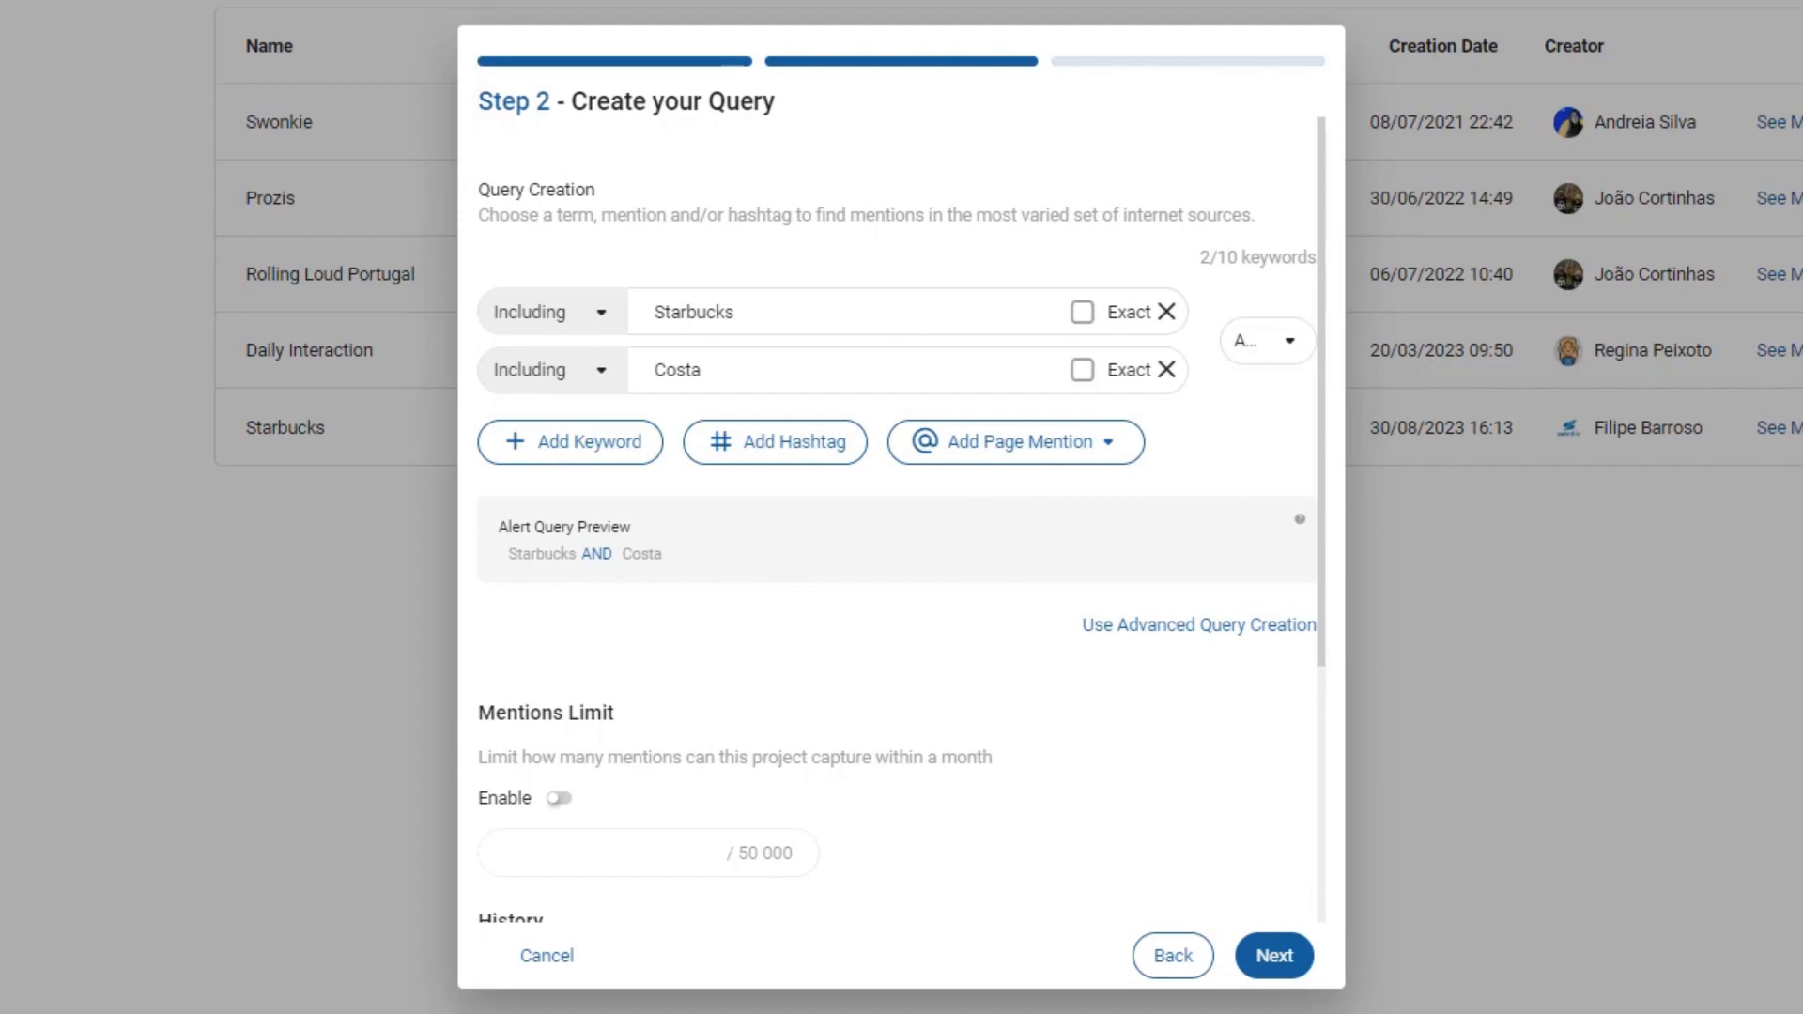
- Set both Starbucks and Costa to exact match and switch to advanced query creation
click(512, 312)
click(528, 376)
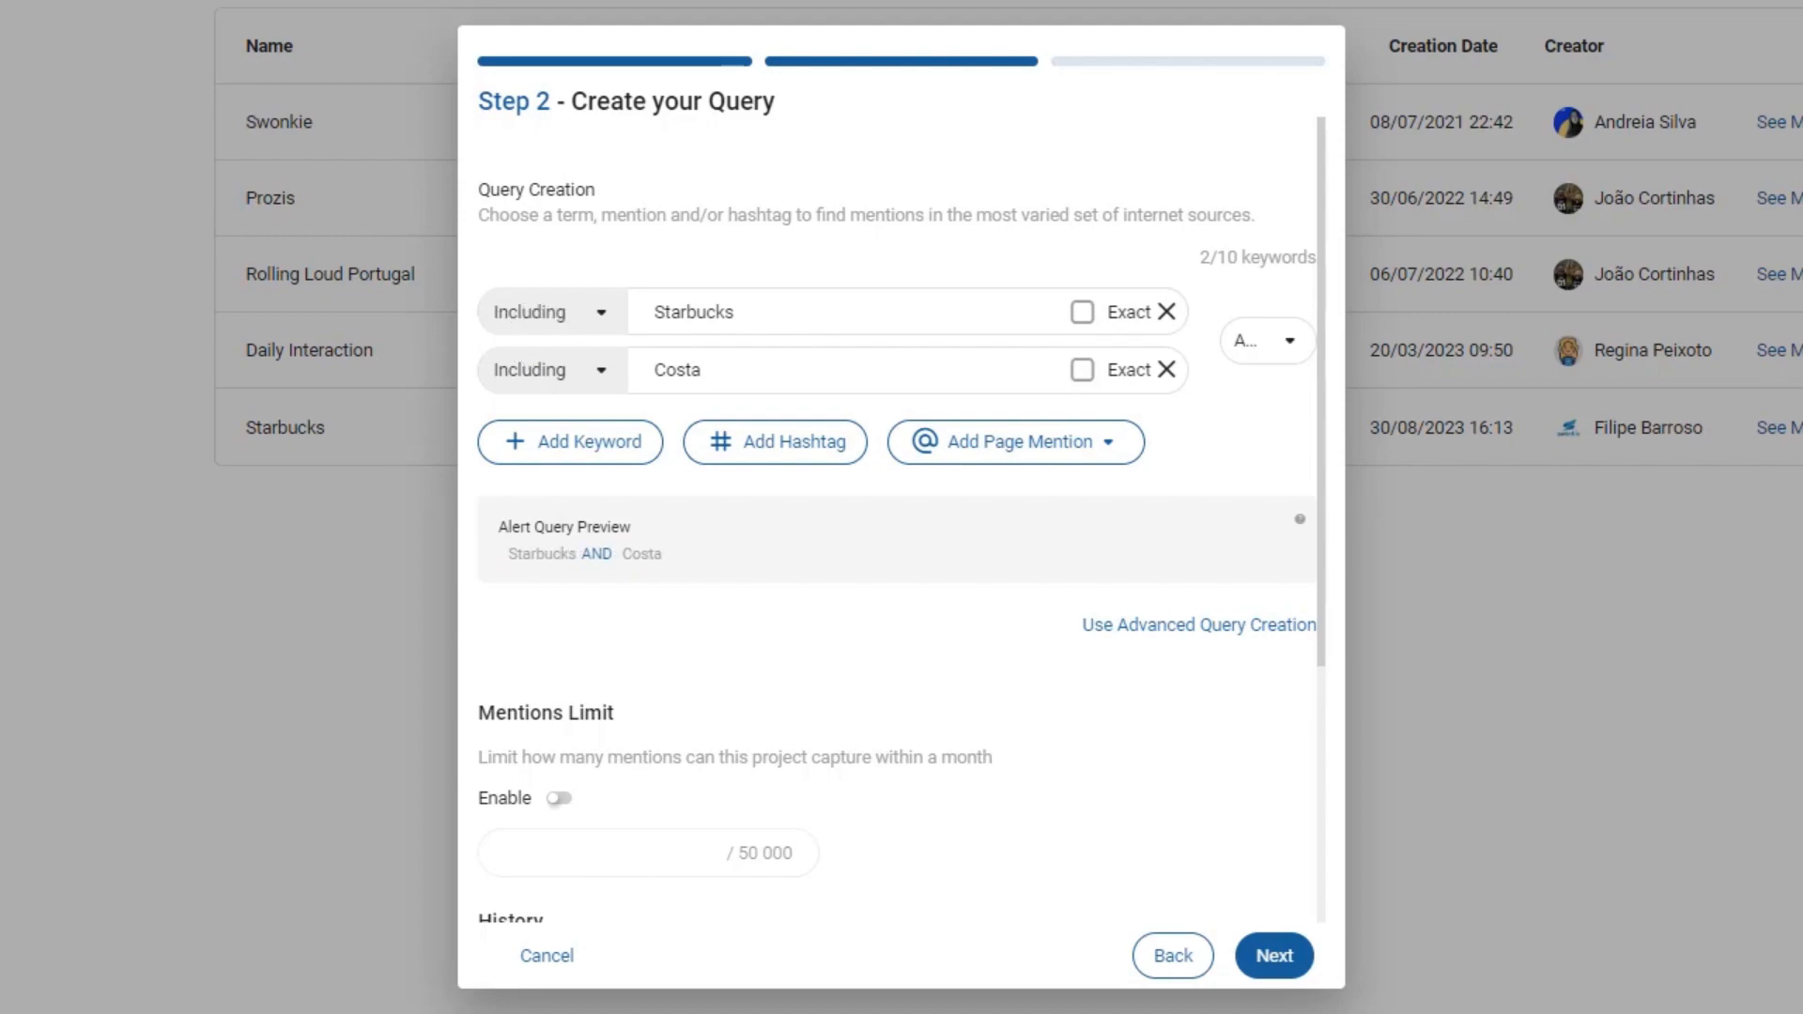
click(1082, 313)
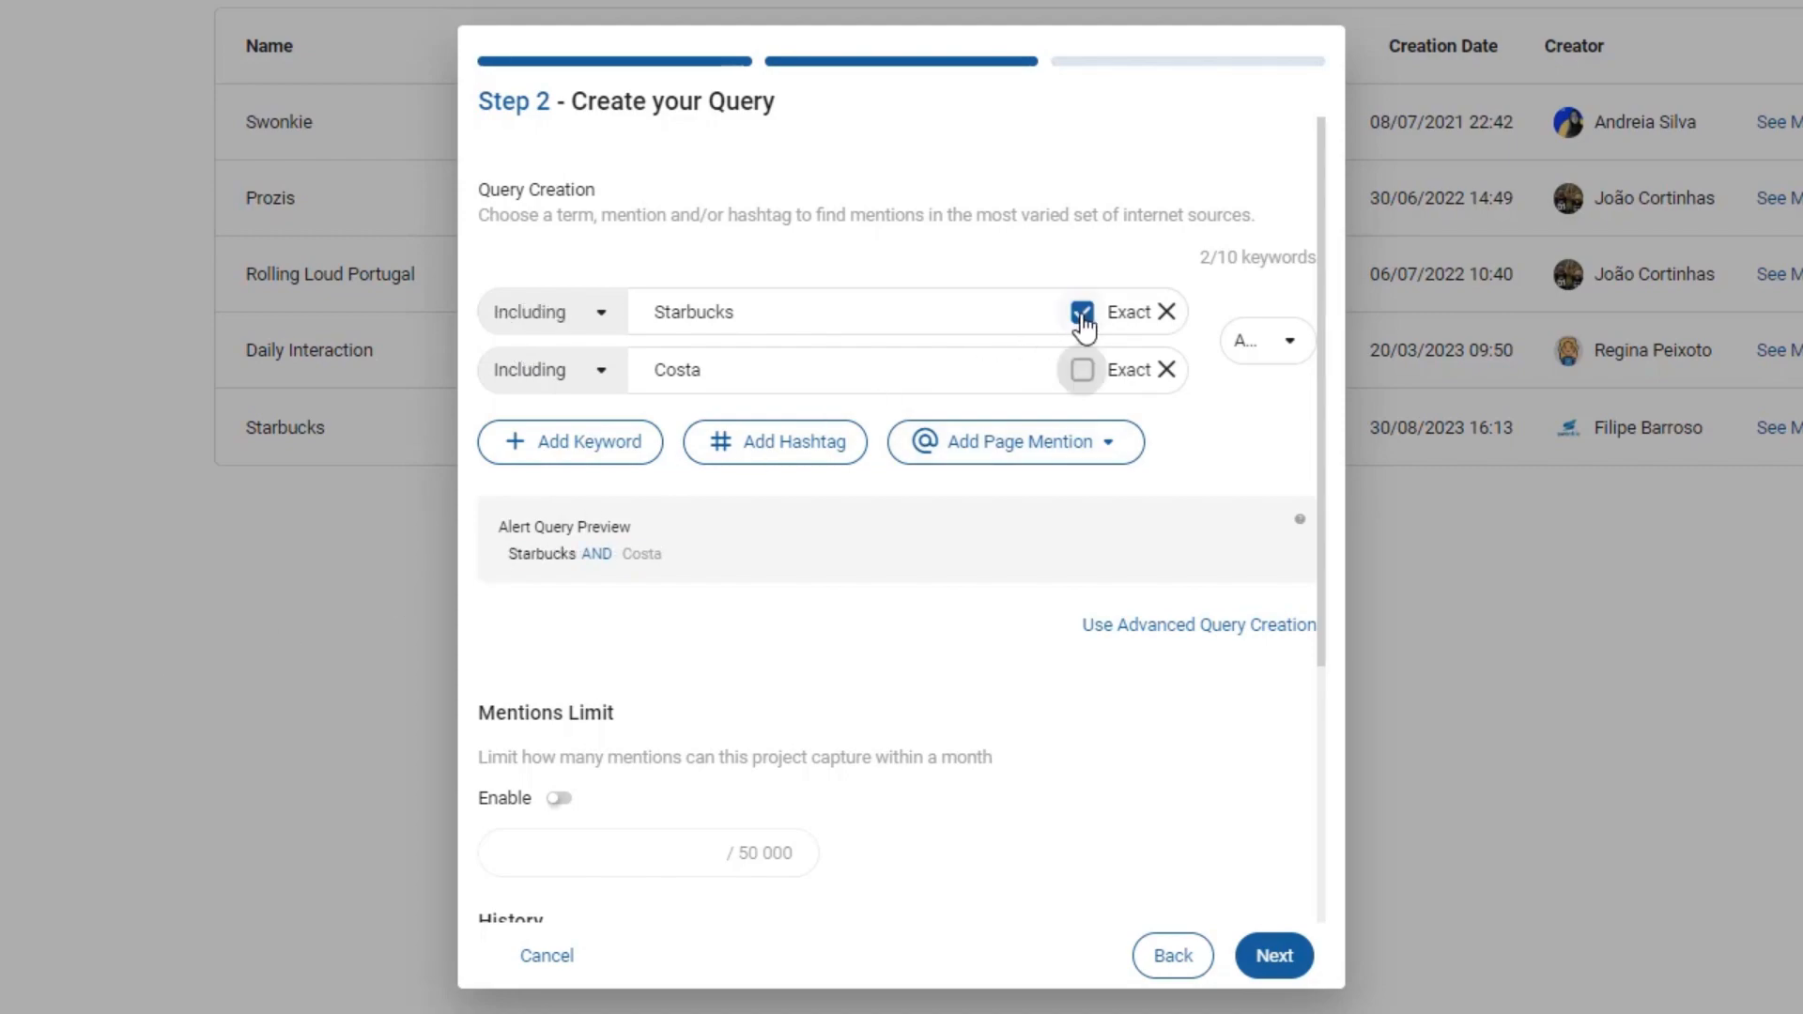
click(1082, 371)
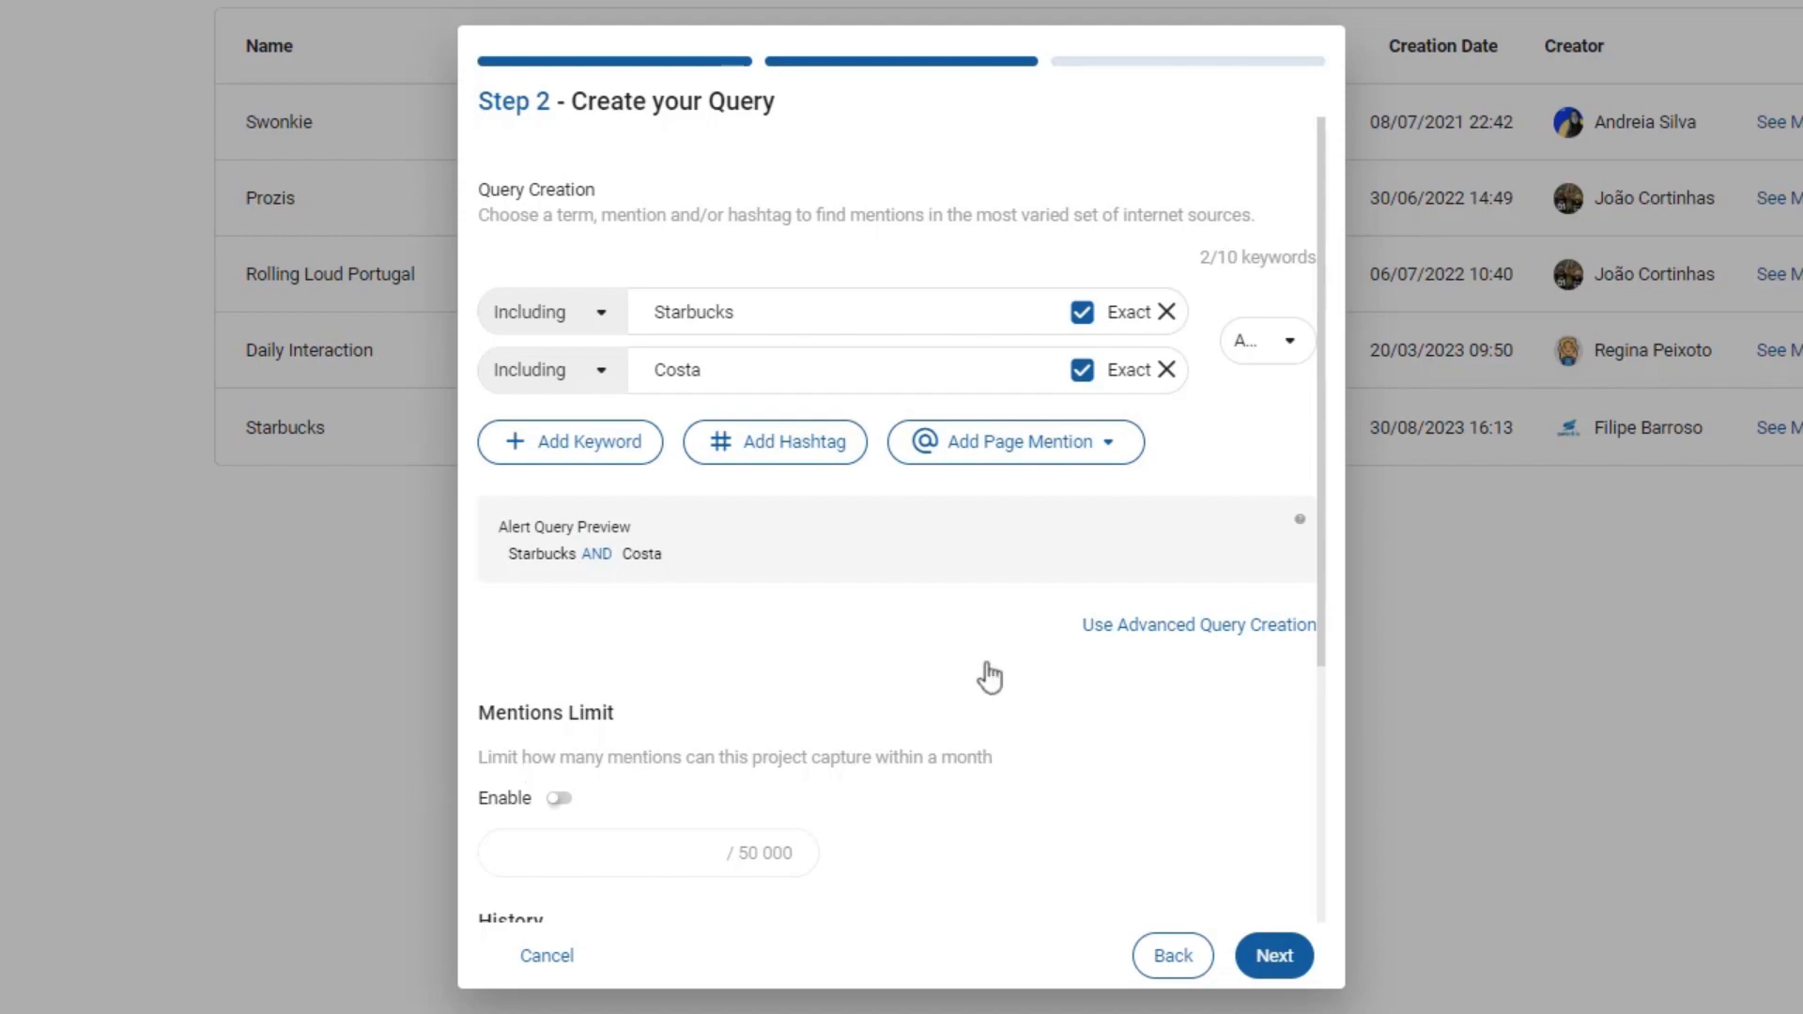
click(1146, 627)
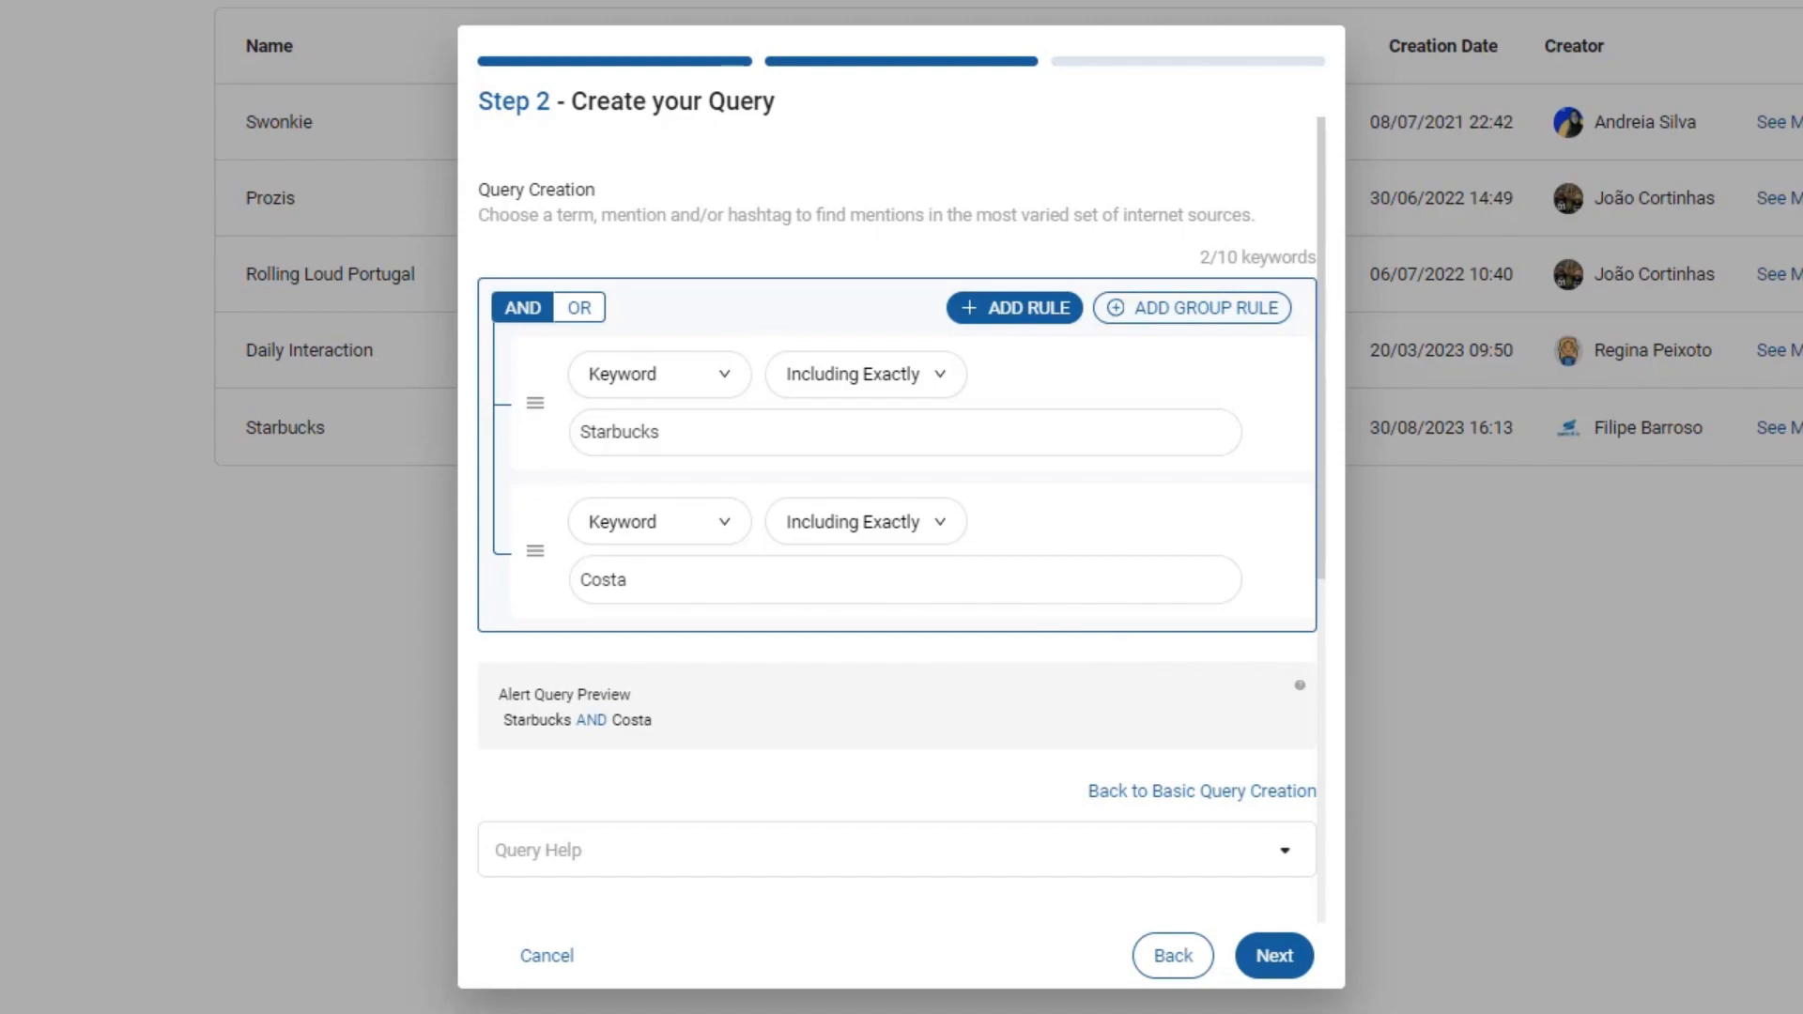
- Add a NOT group rule with a Keyword field set to London
click(1151, 310)
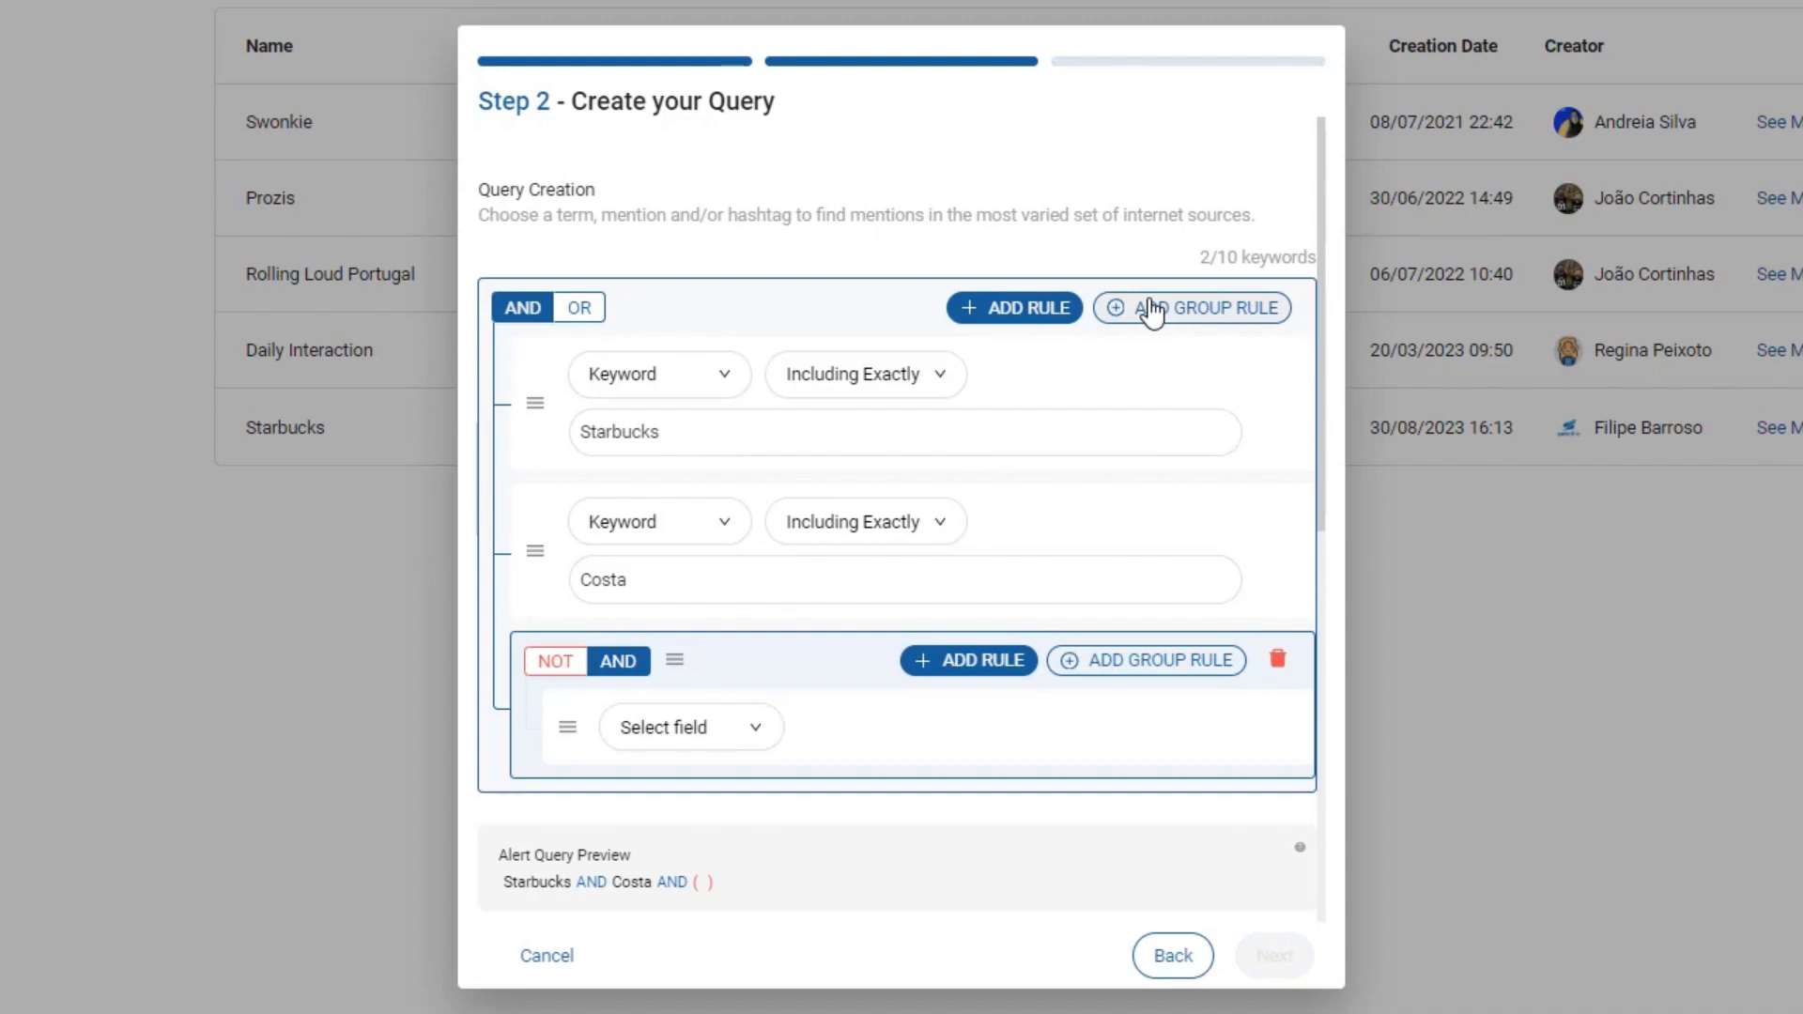
click(556, 662)
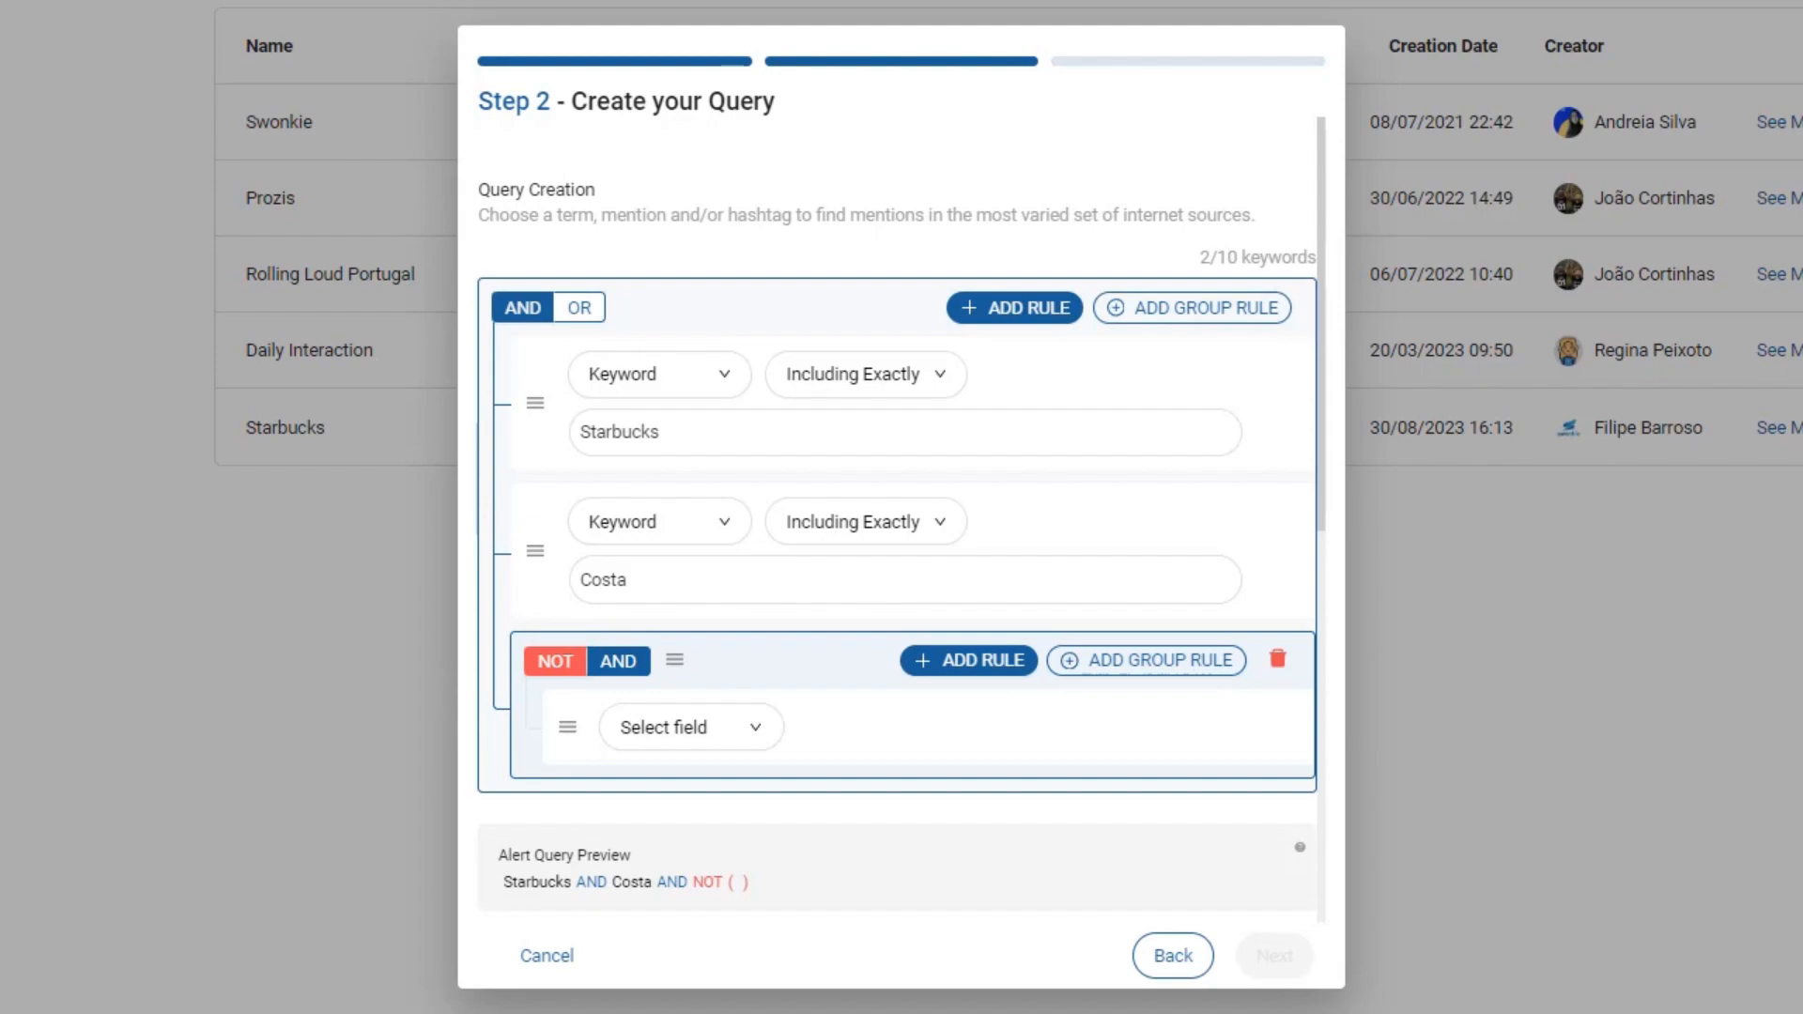
click(682, 733)
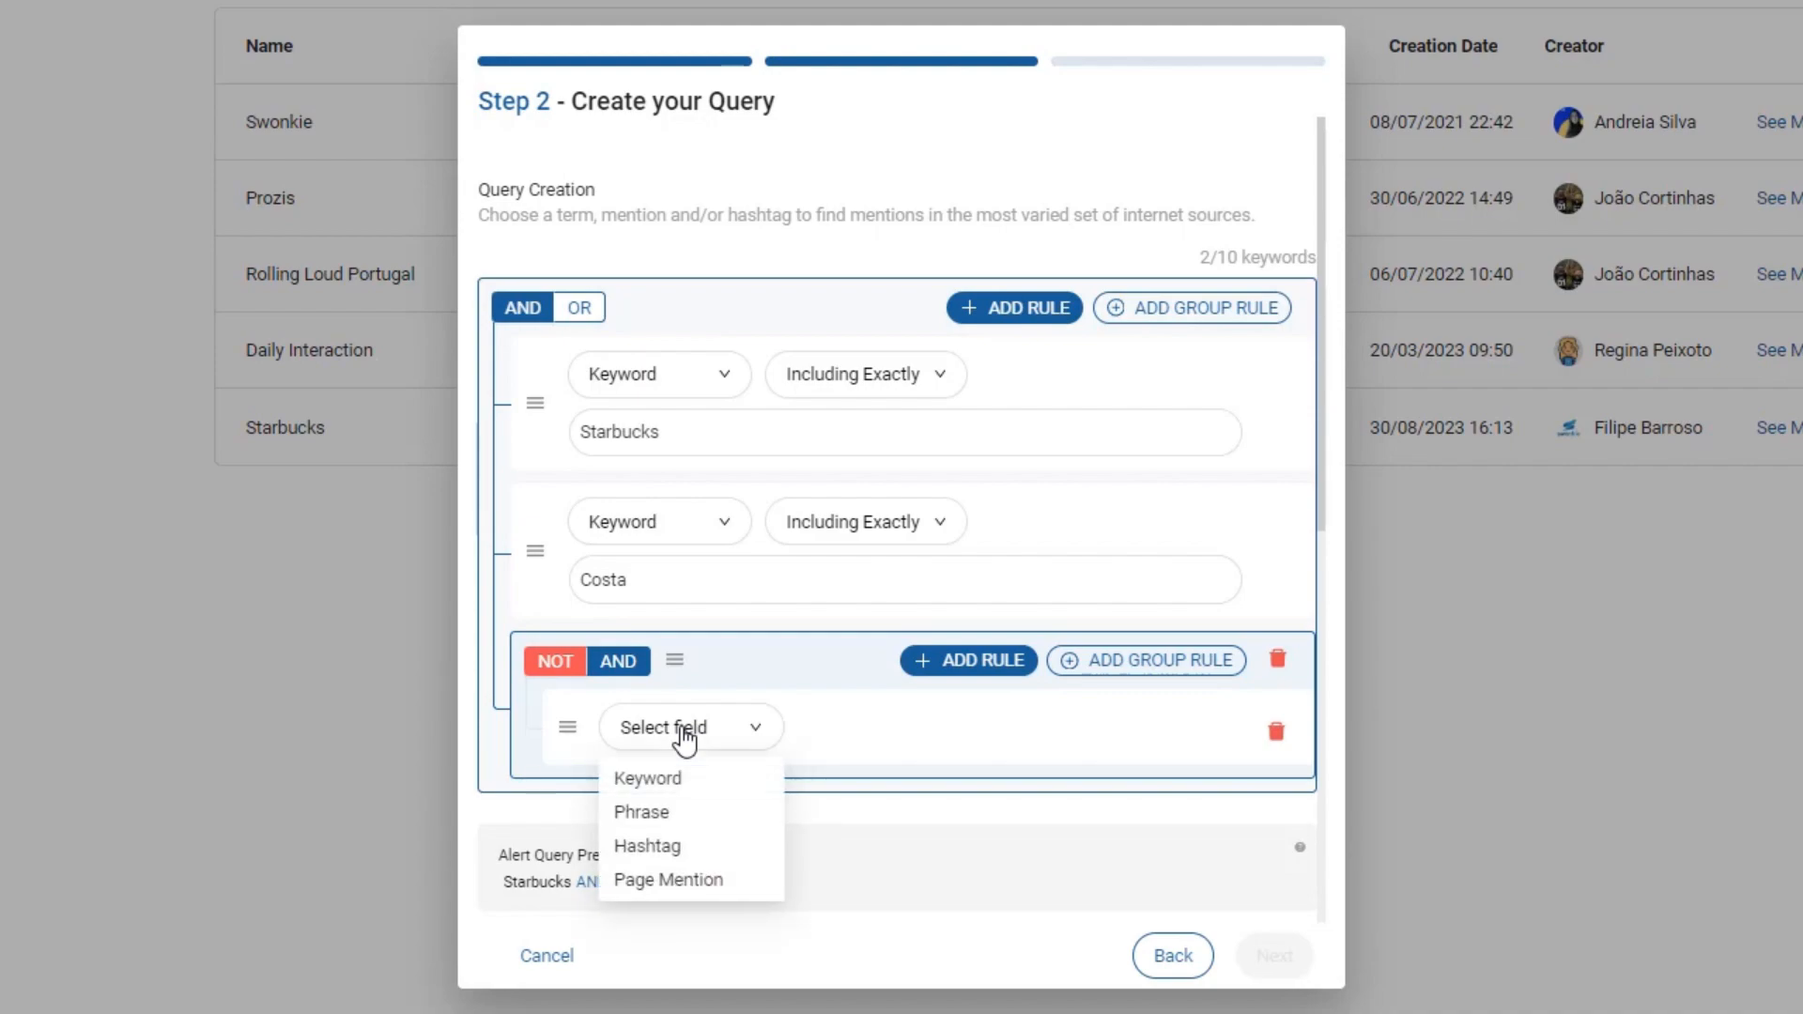
click(669, 778)
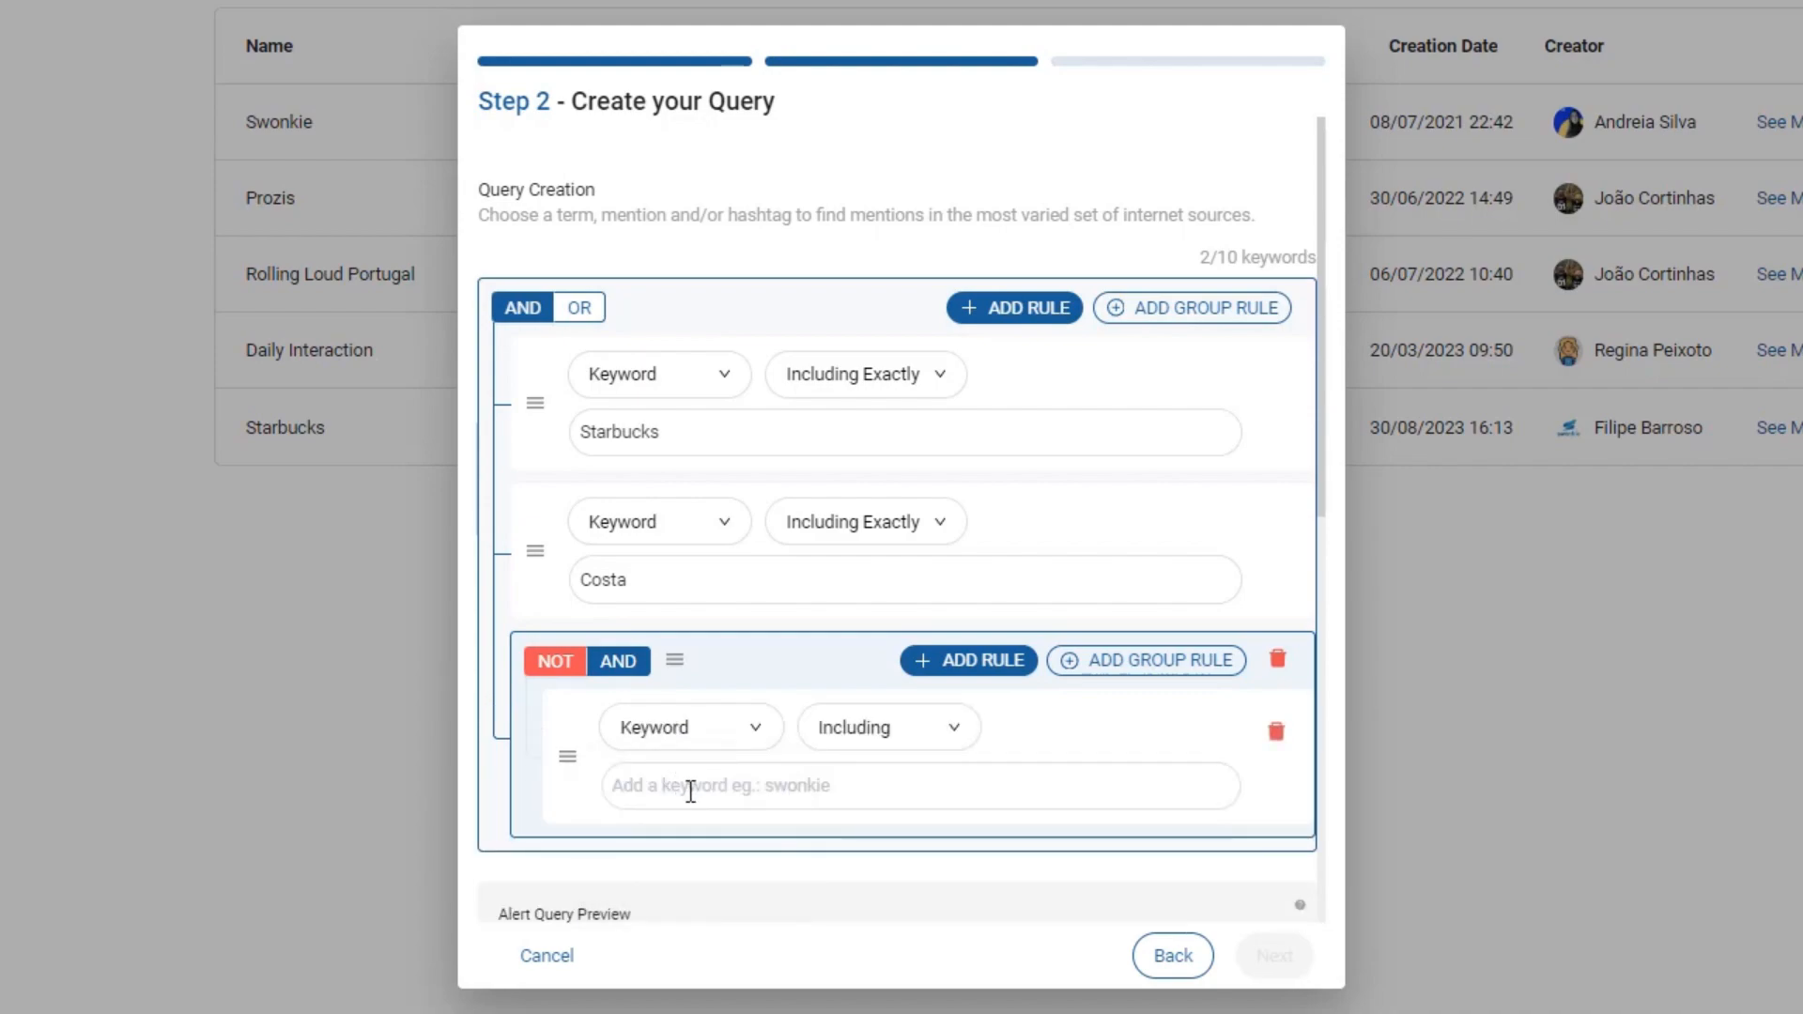
click(690, 791)
text(London)
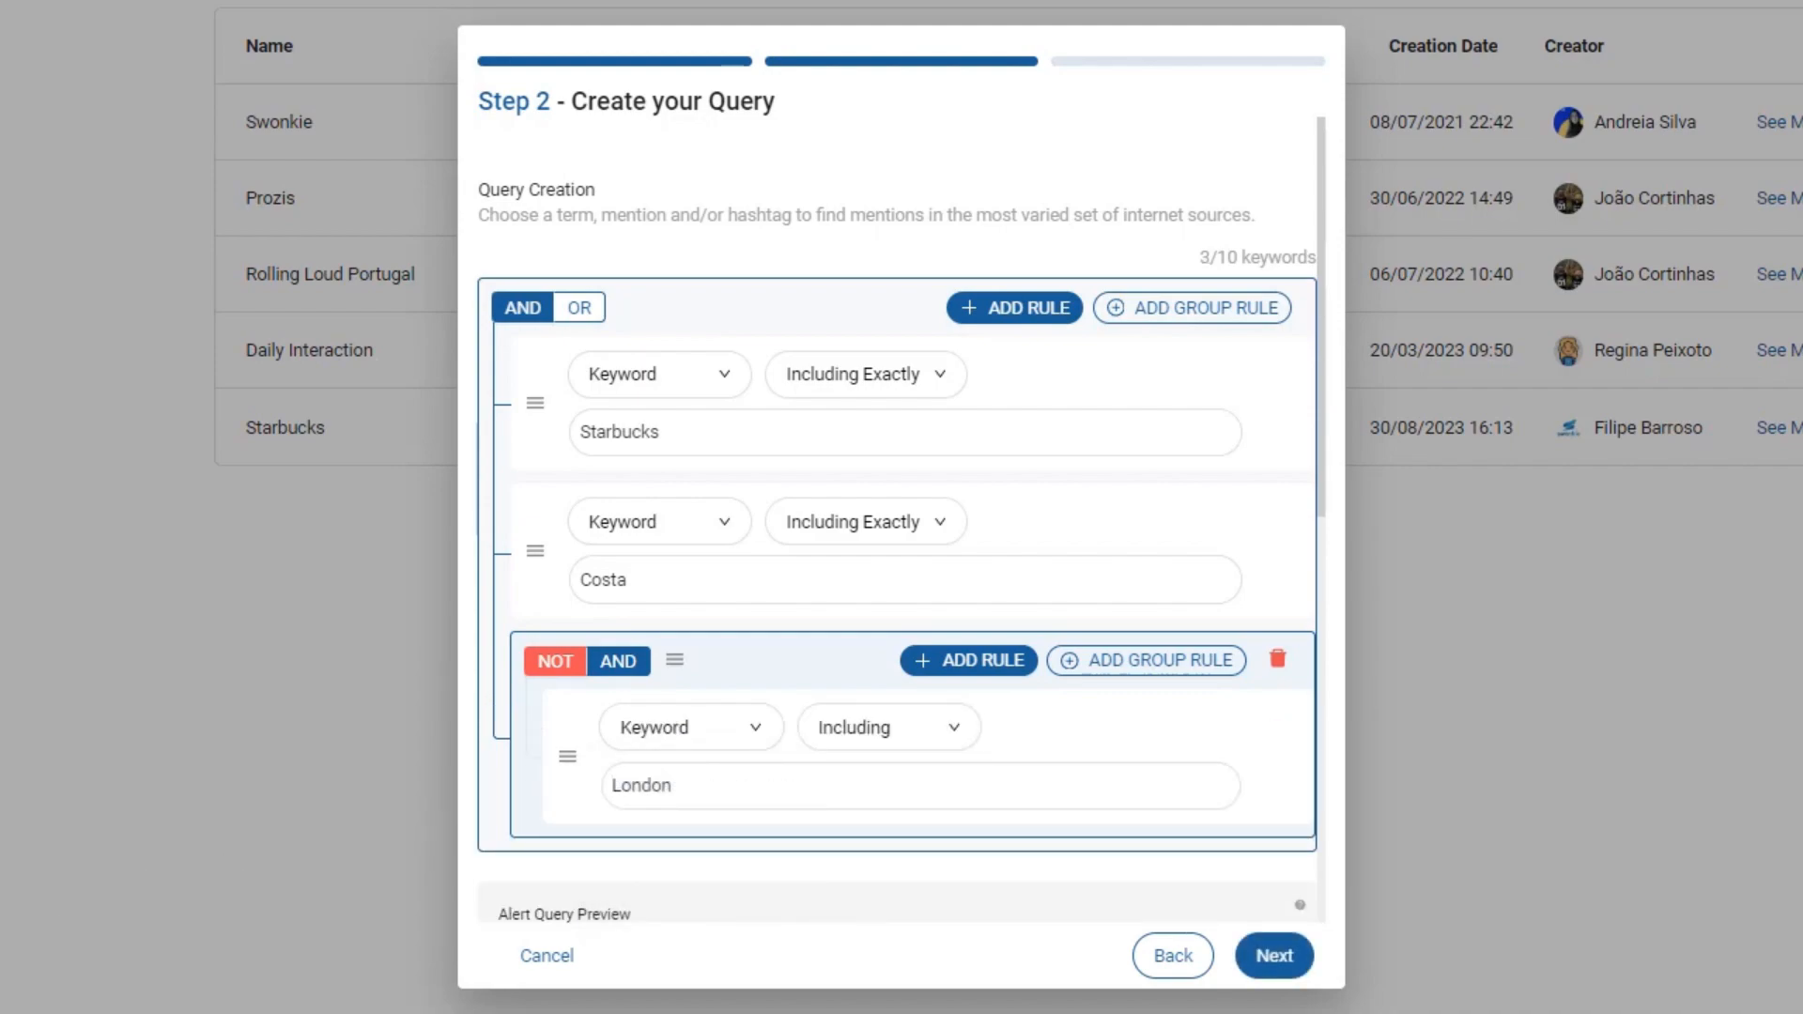
drag(1325, 370, 1340, 556)
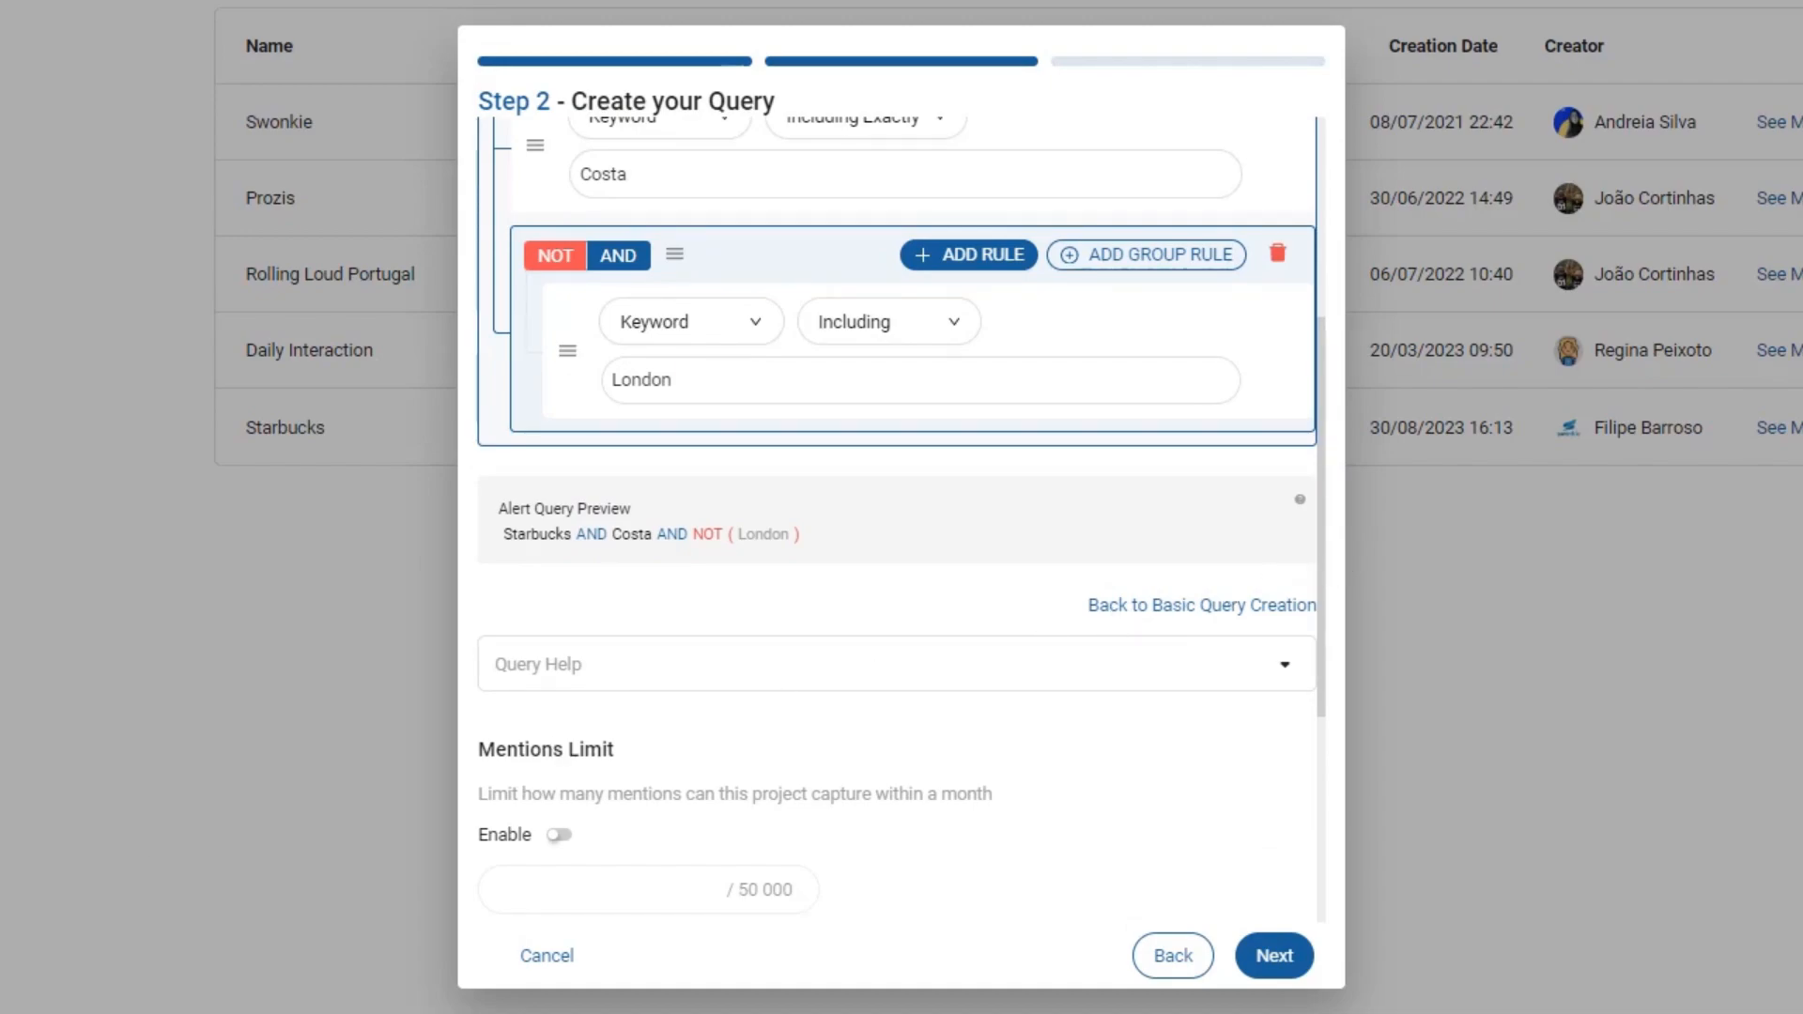
- Enable a 30000 monthly mentions limit, choose a 12-month history timeframe, and hide own publications
drag(1320, 571, 1322, 841)
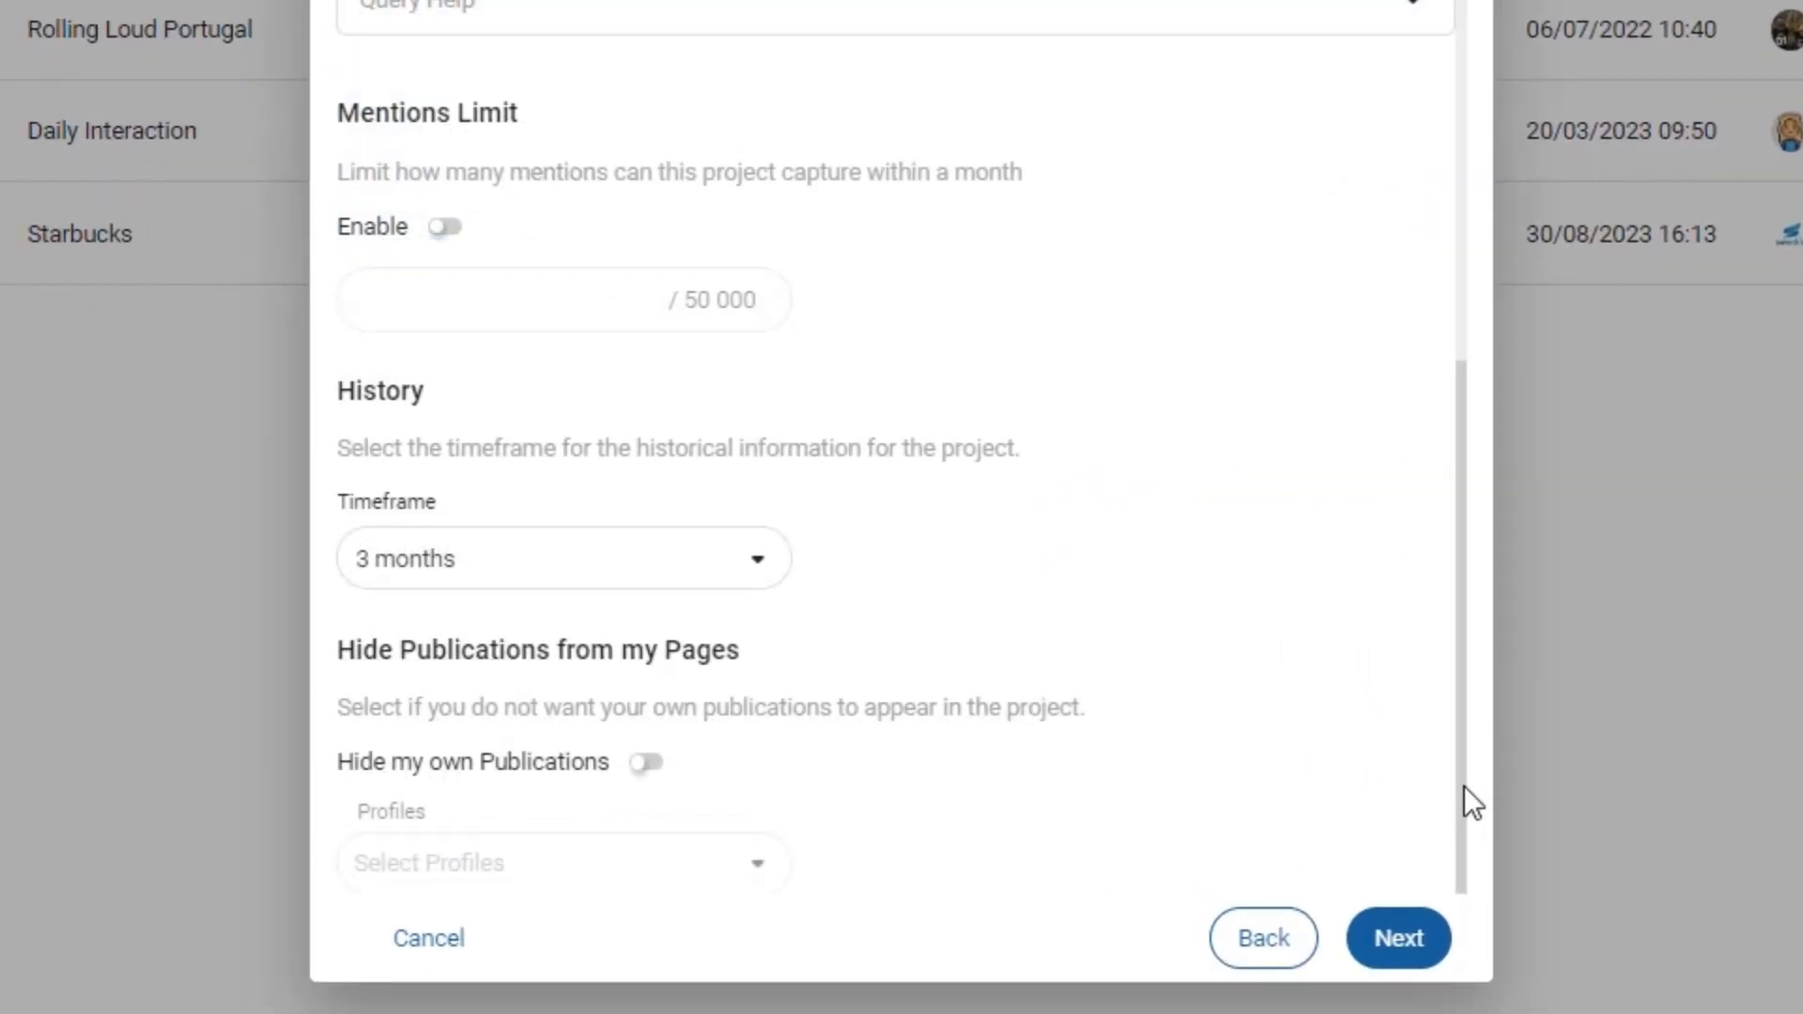
click(444, 226)
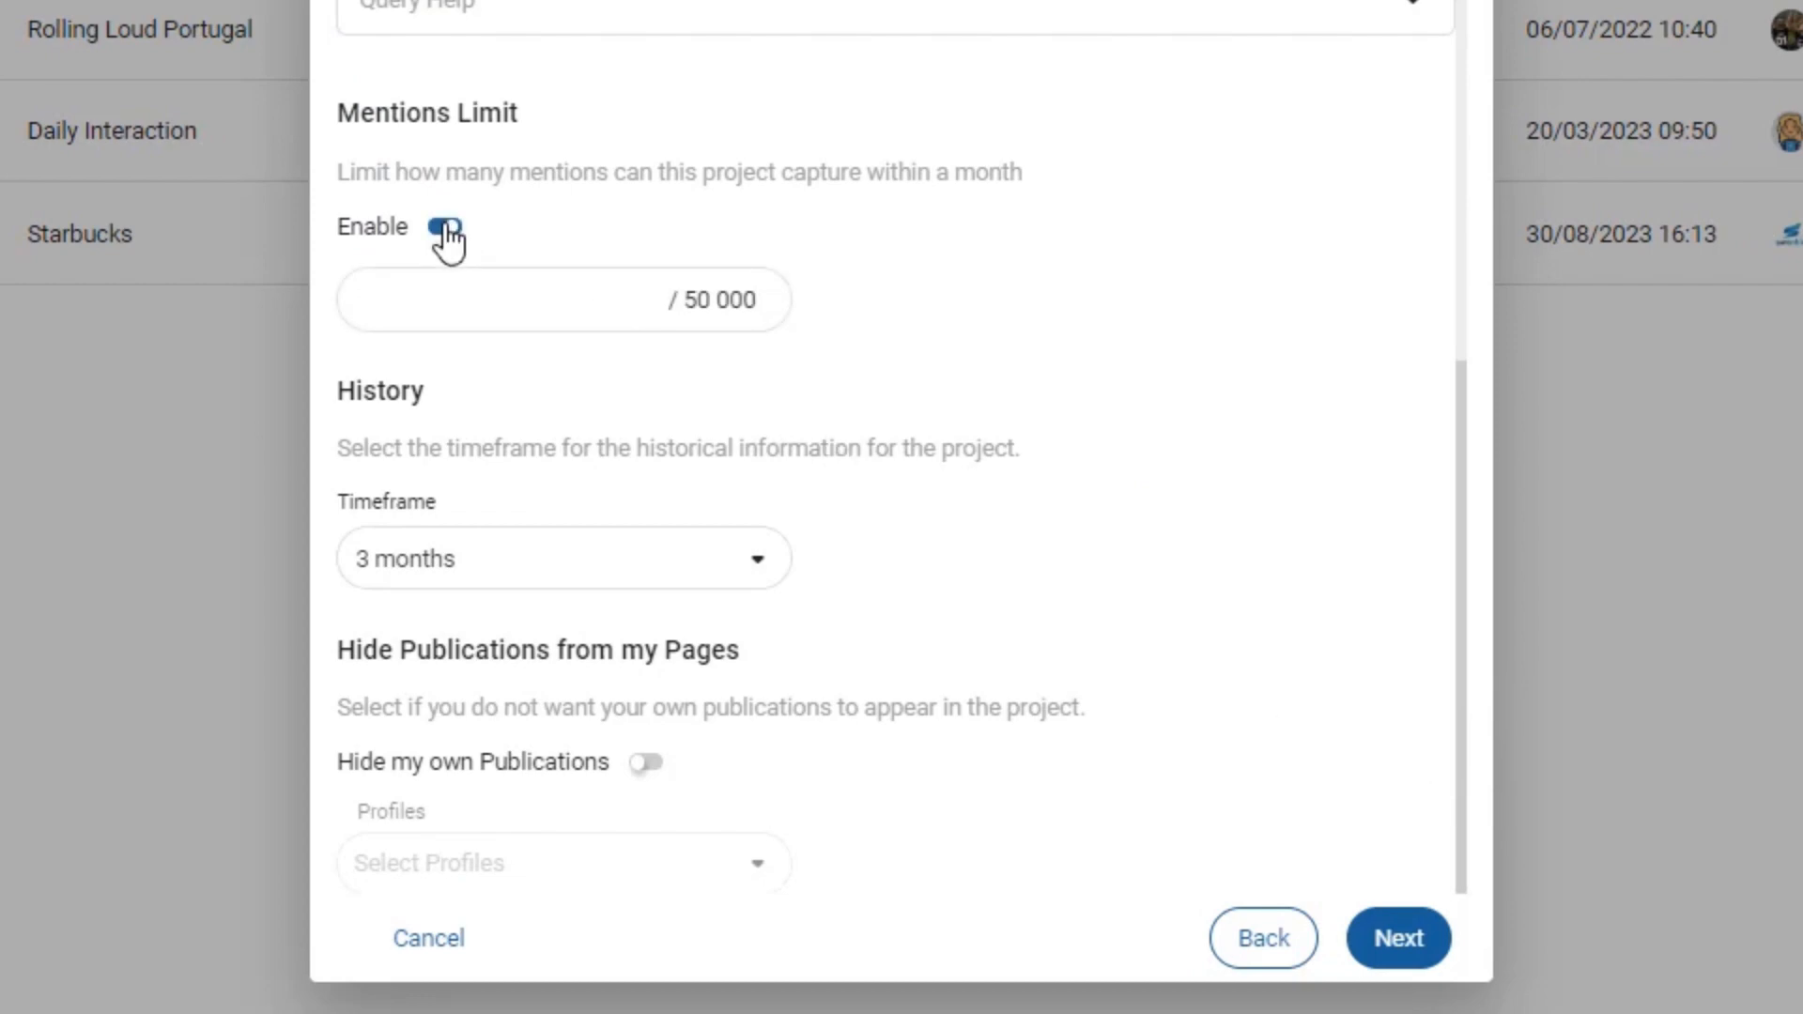
click(465, 297)
click(751, 585)
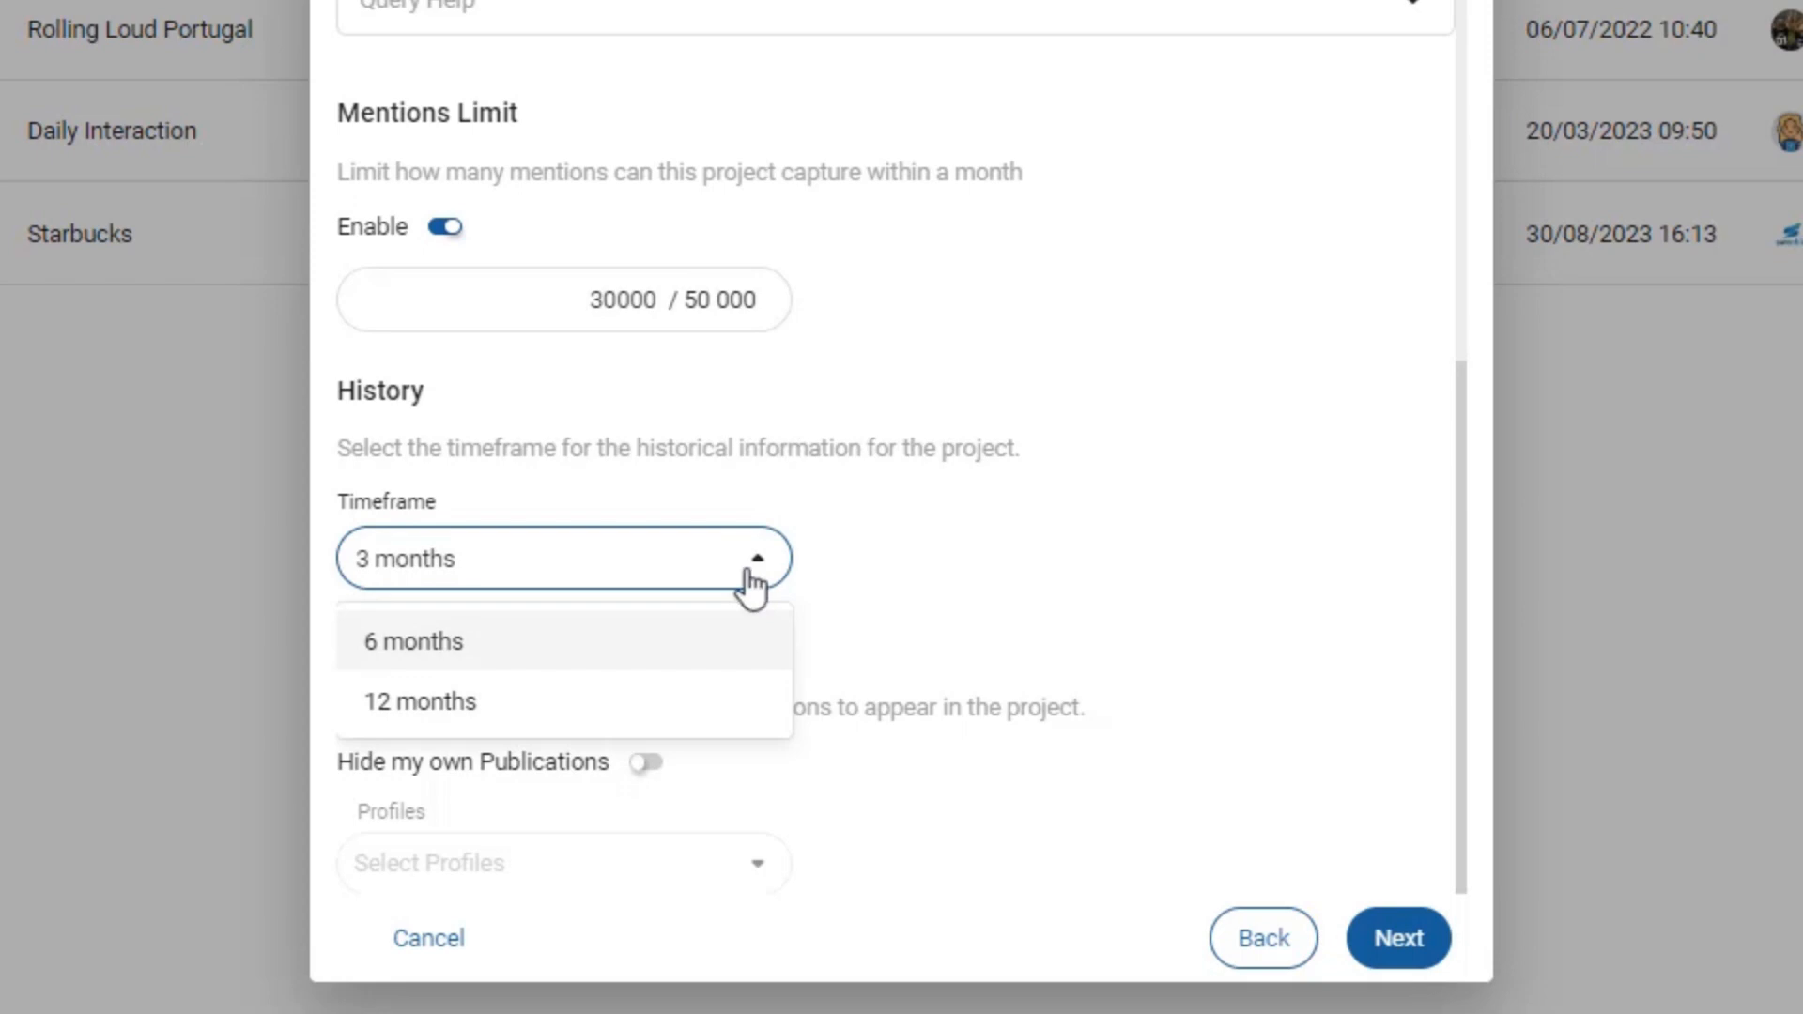
click(463, 712)
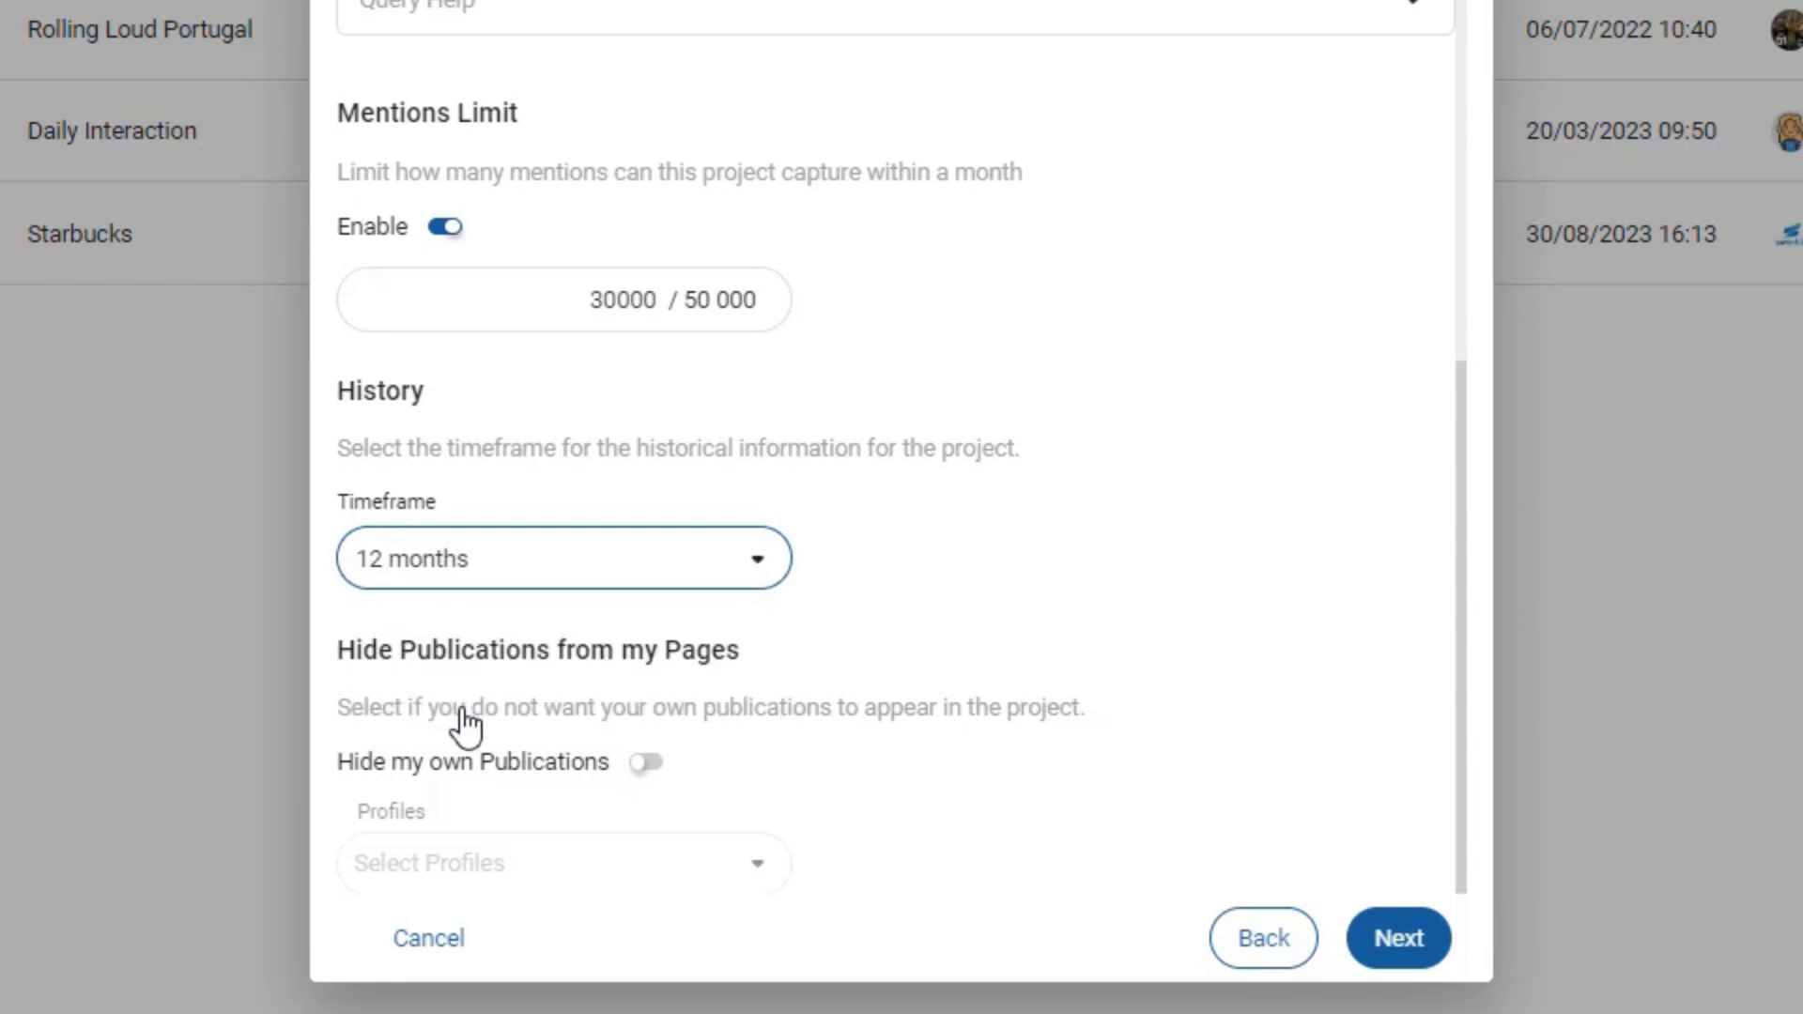
click(646, 763)
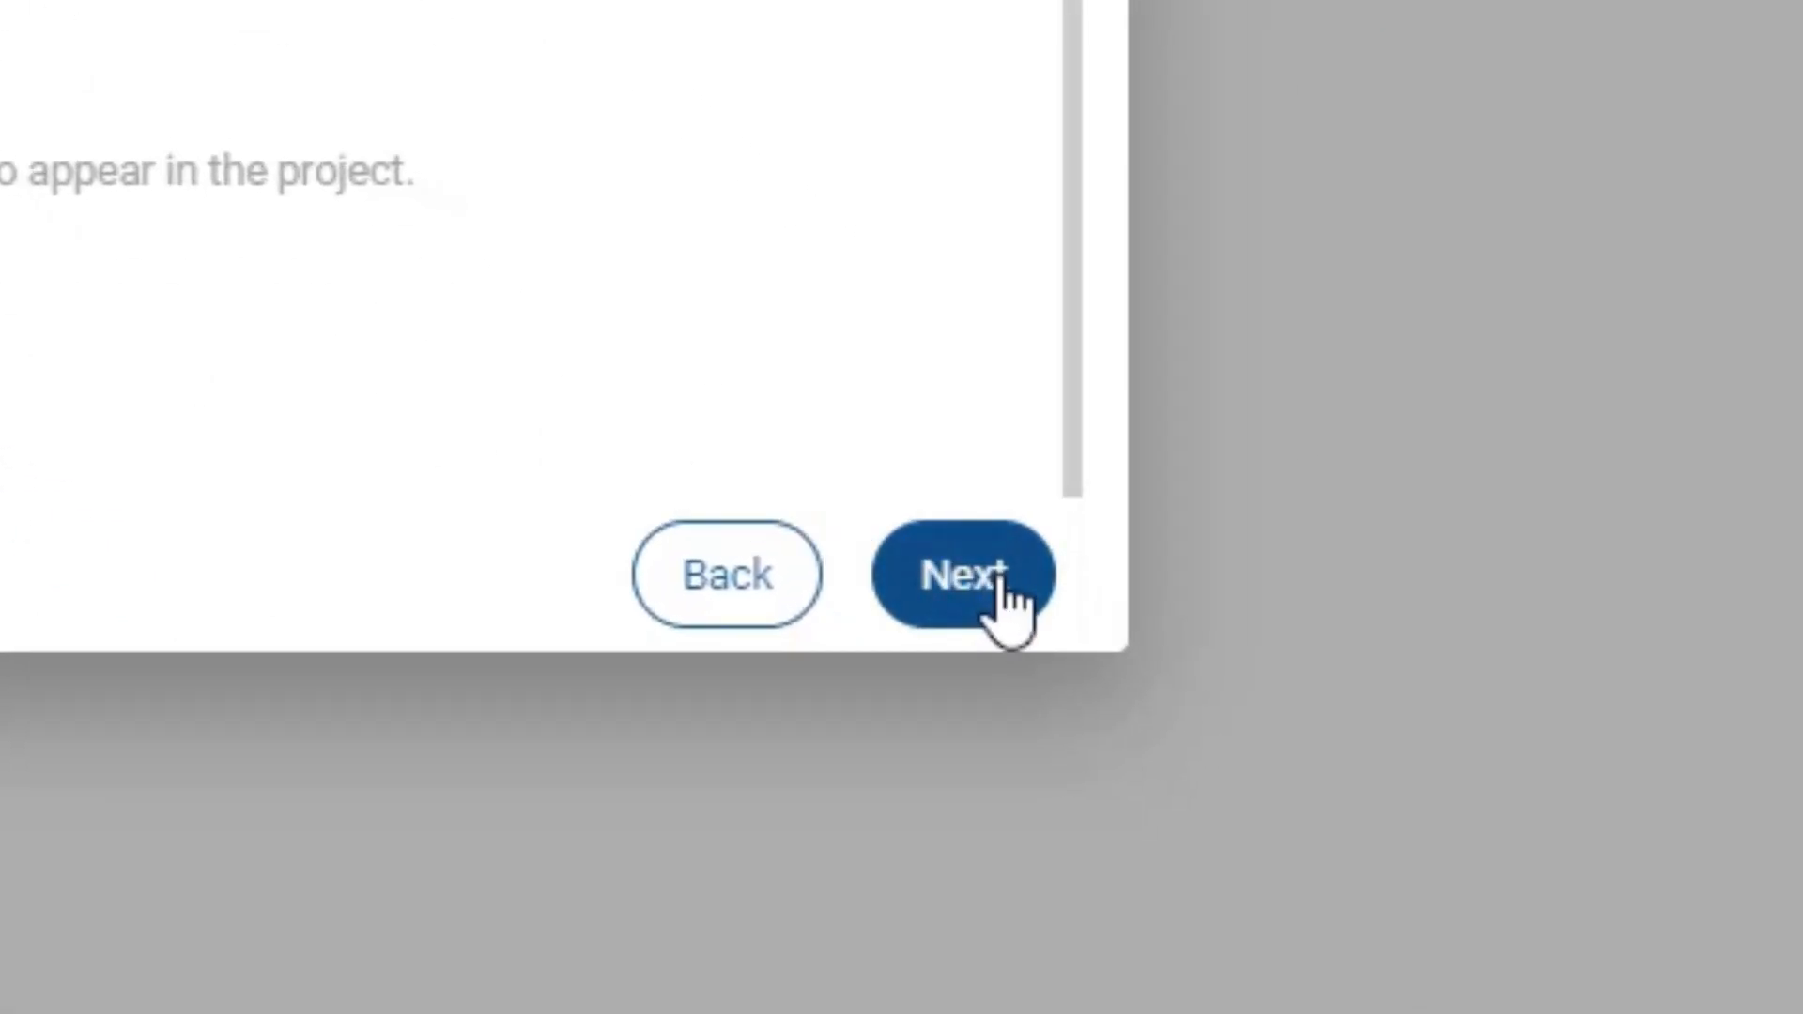
click(1419, 941)
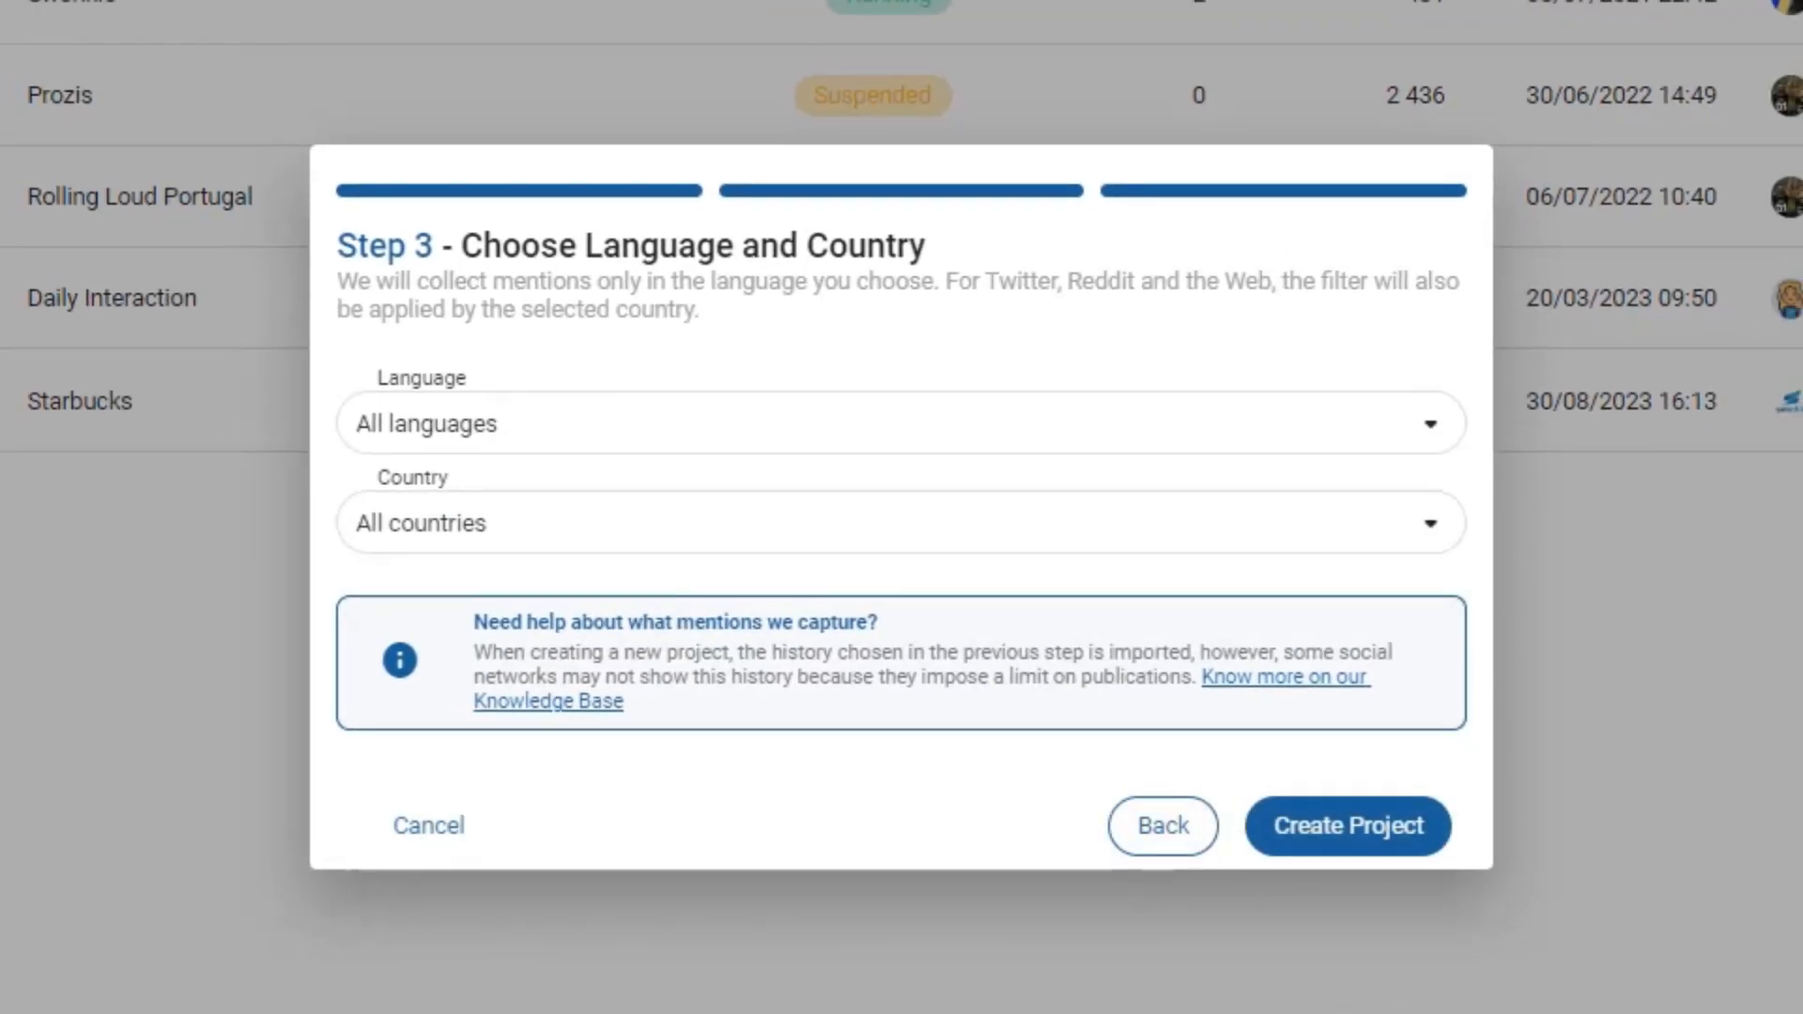
- Choose English as language and United Kingdom as country, then create the project
click(452, 432)
click(455, 531)
text(uni)
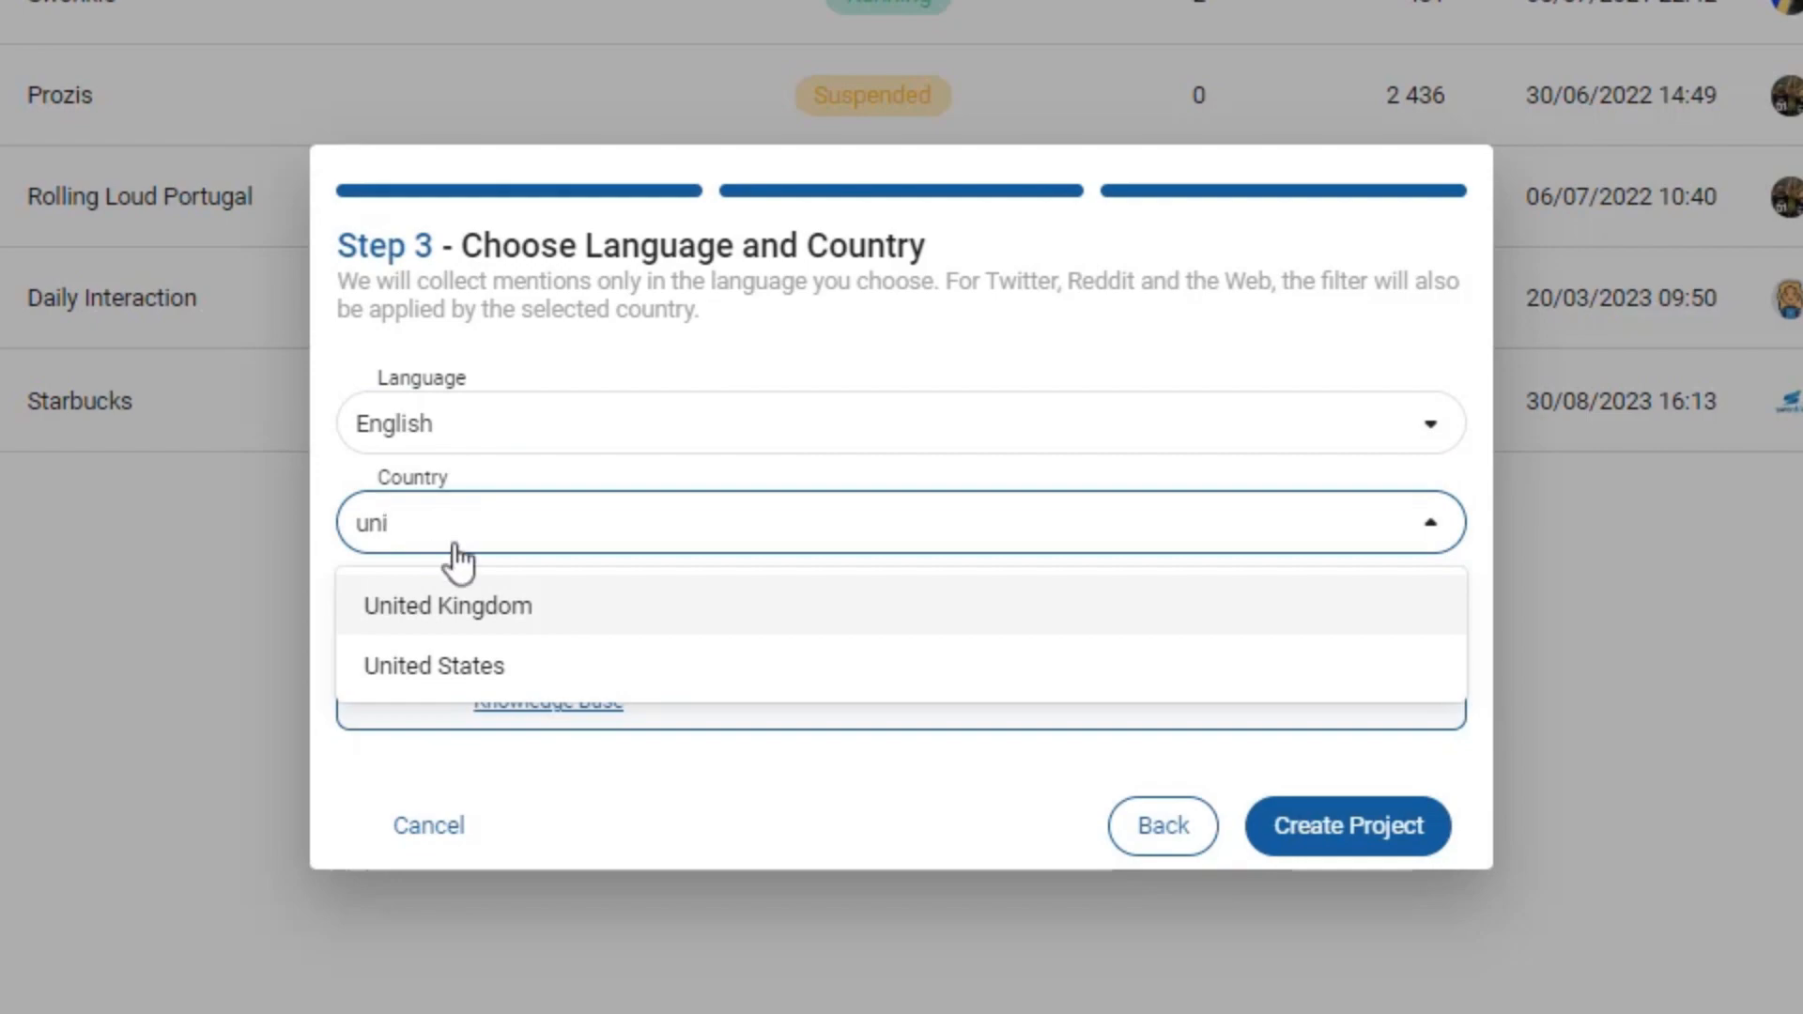
click(475, 589)
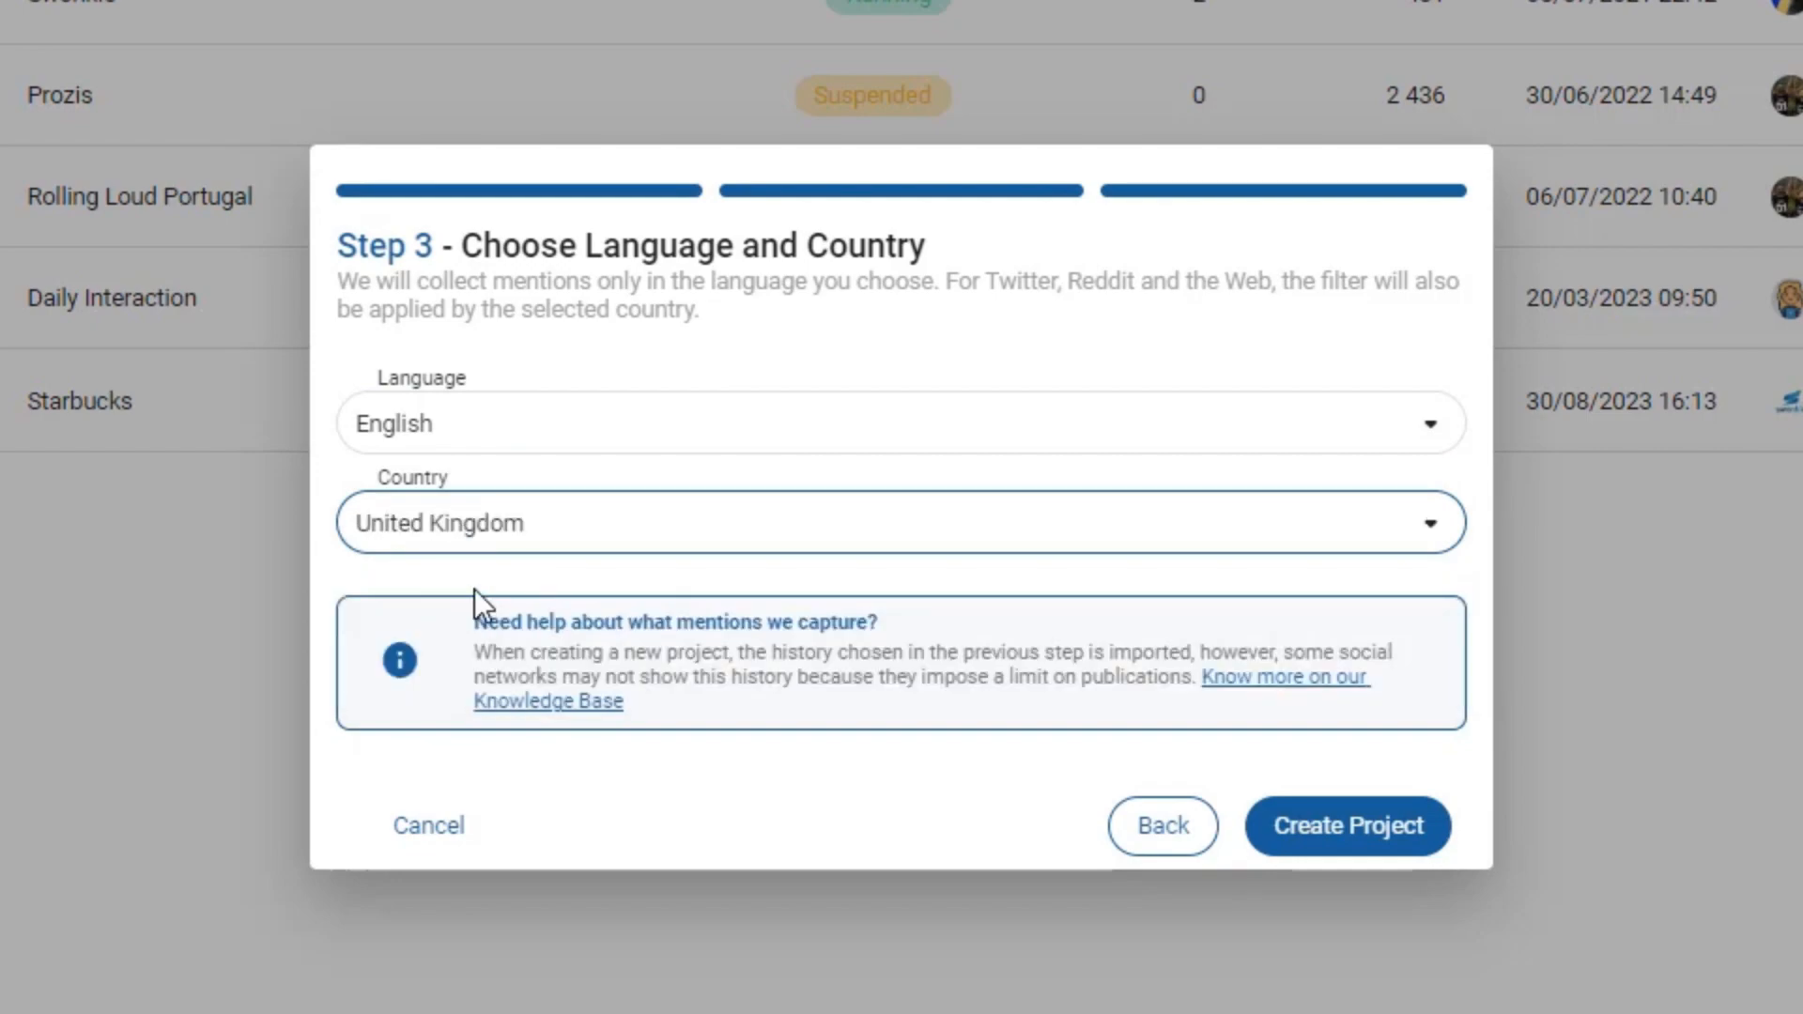
click(1345, 832)
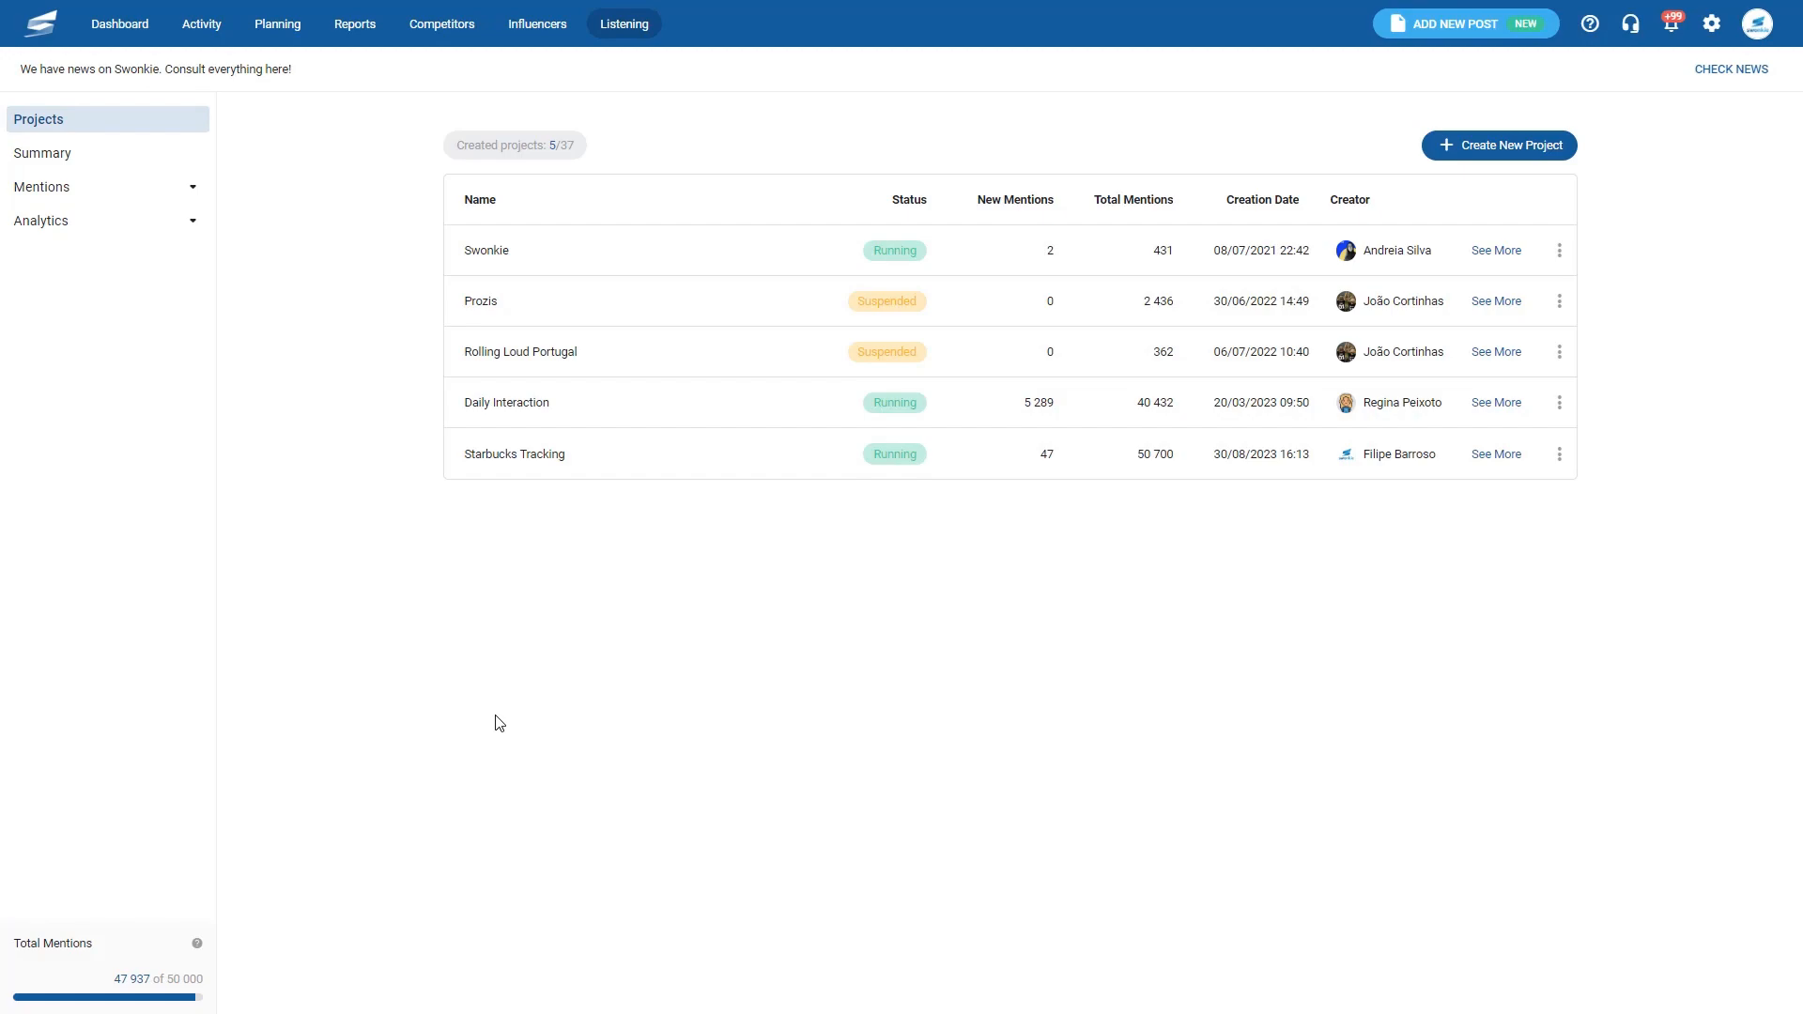
- Open Starbucks Tracking's details, then its Analytics Total Mentions and Sentiment views
click(1493, 457)
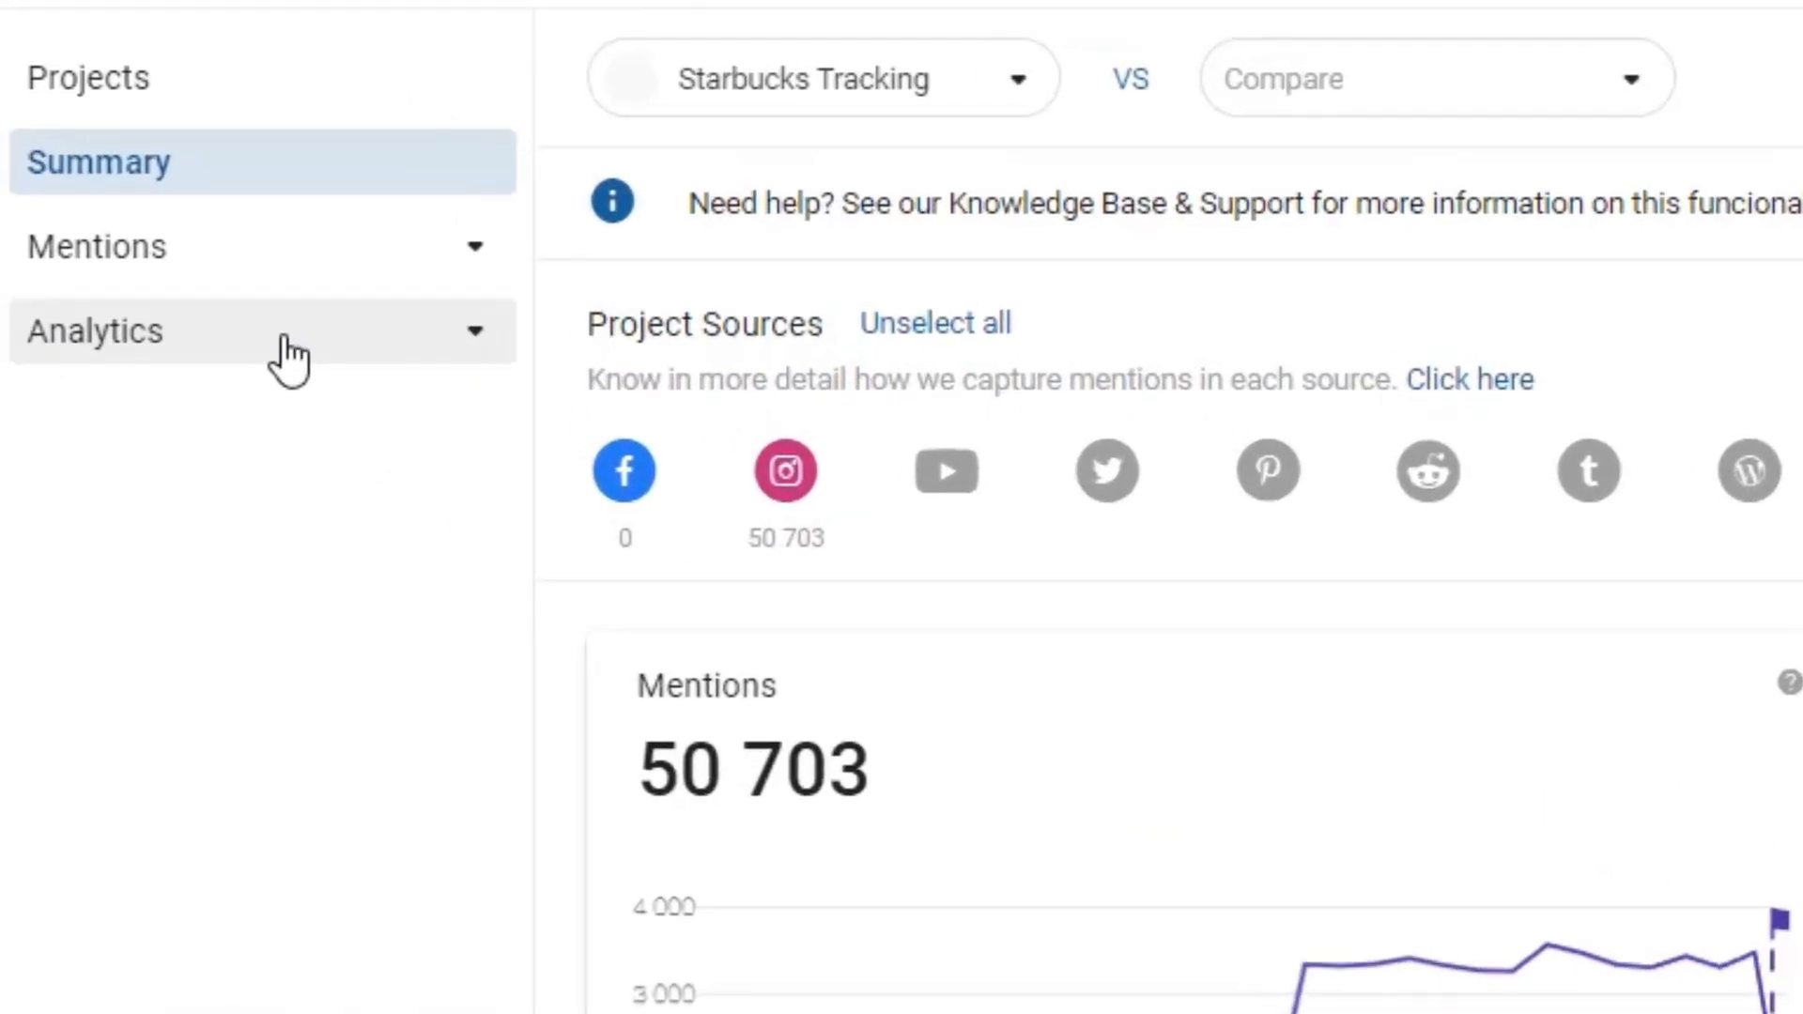
click(290, 360)
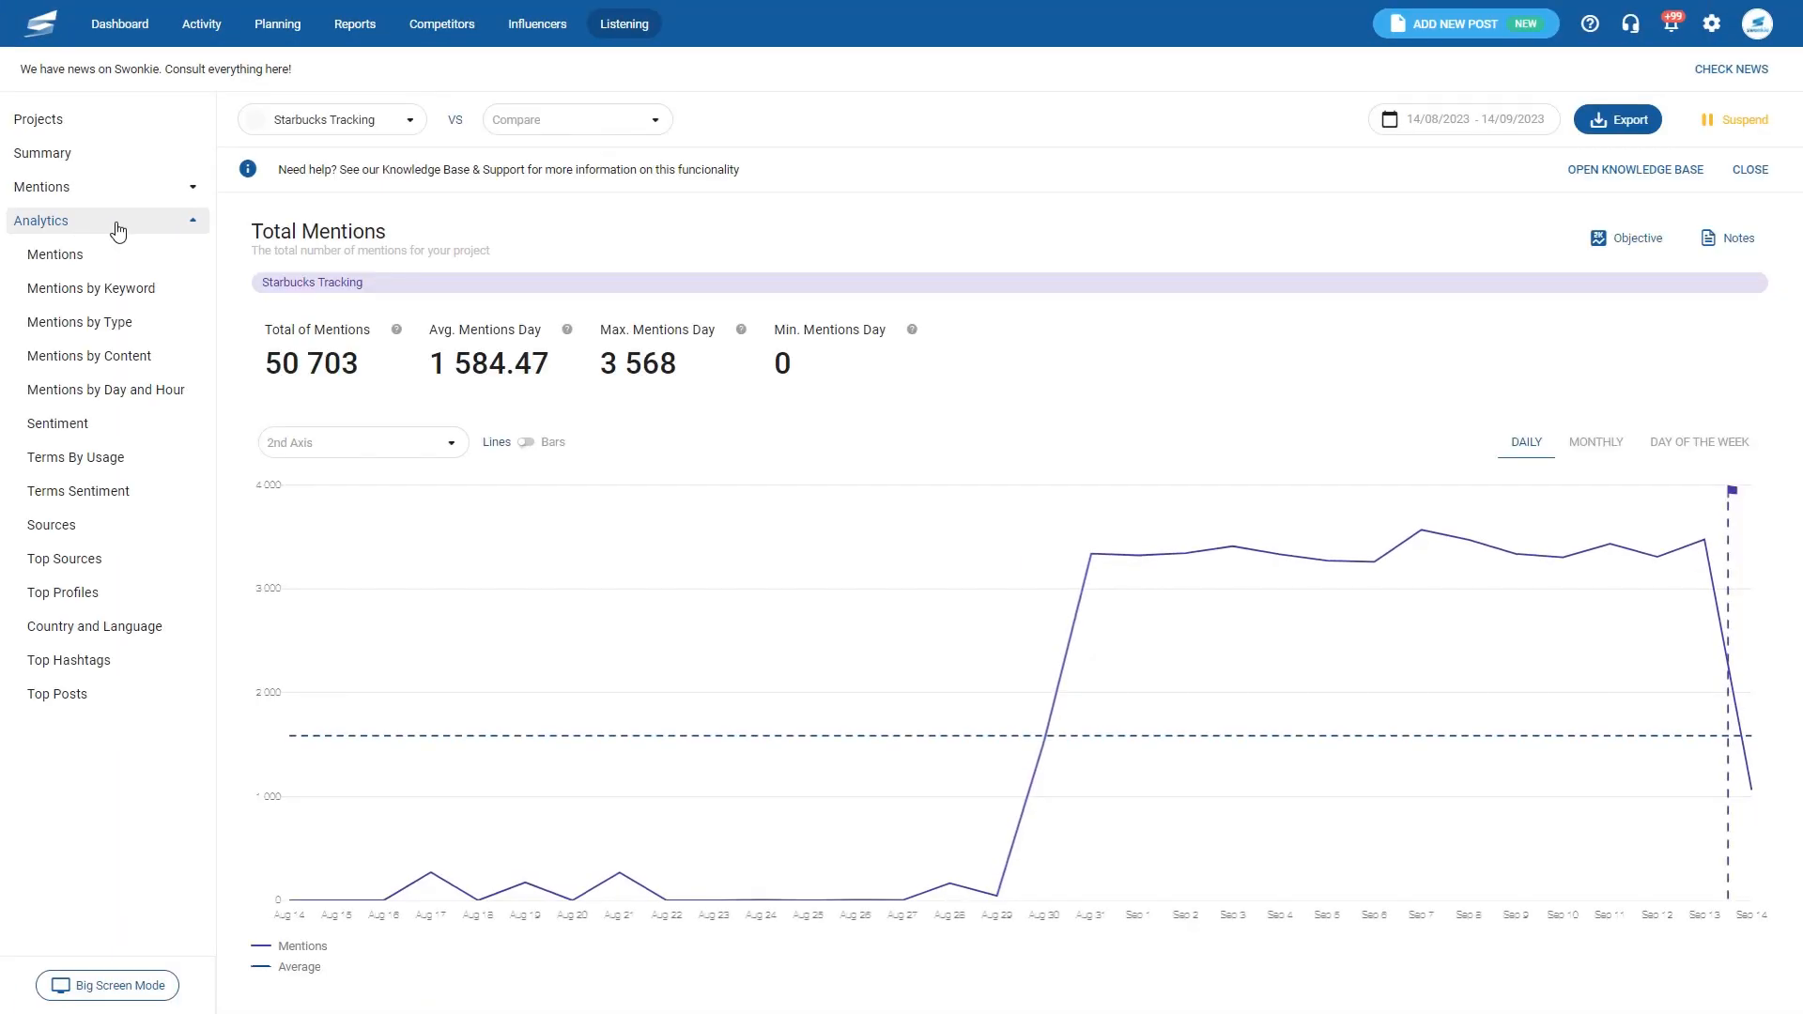
click(68, 425)
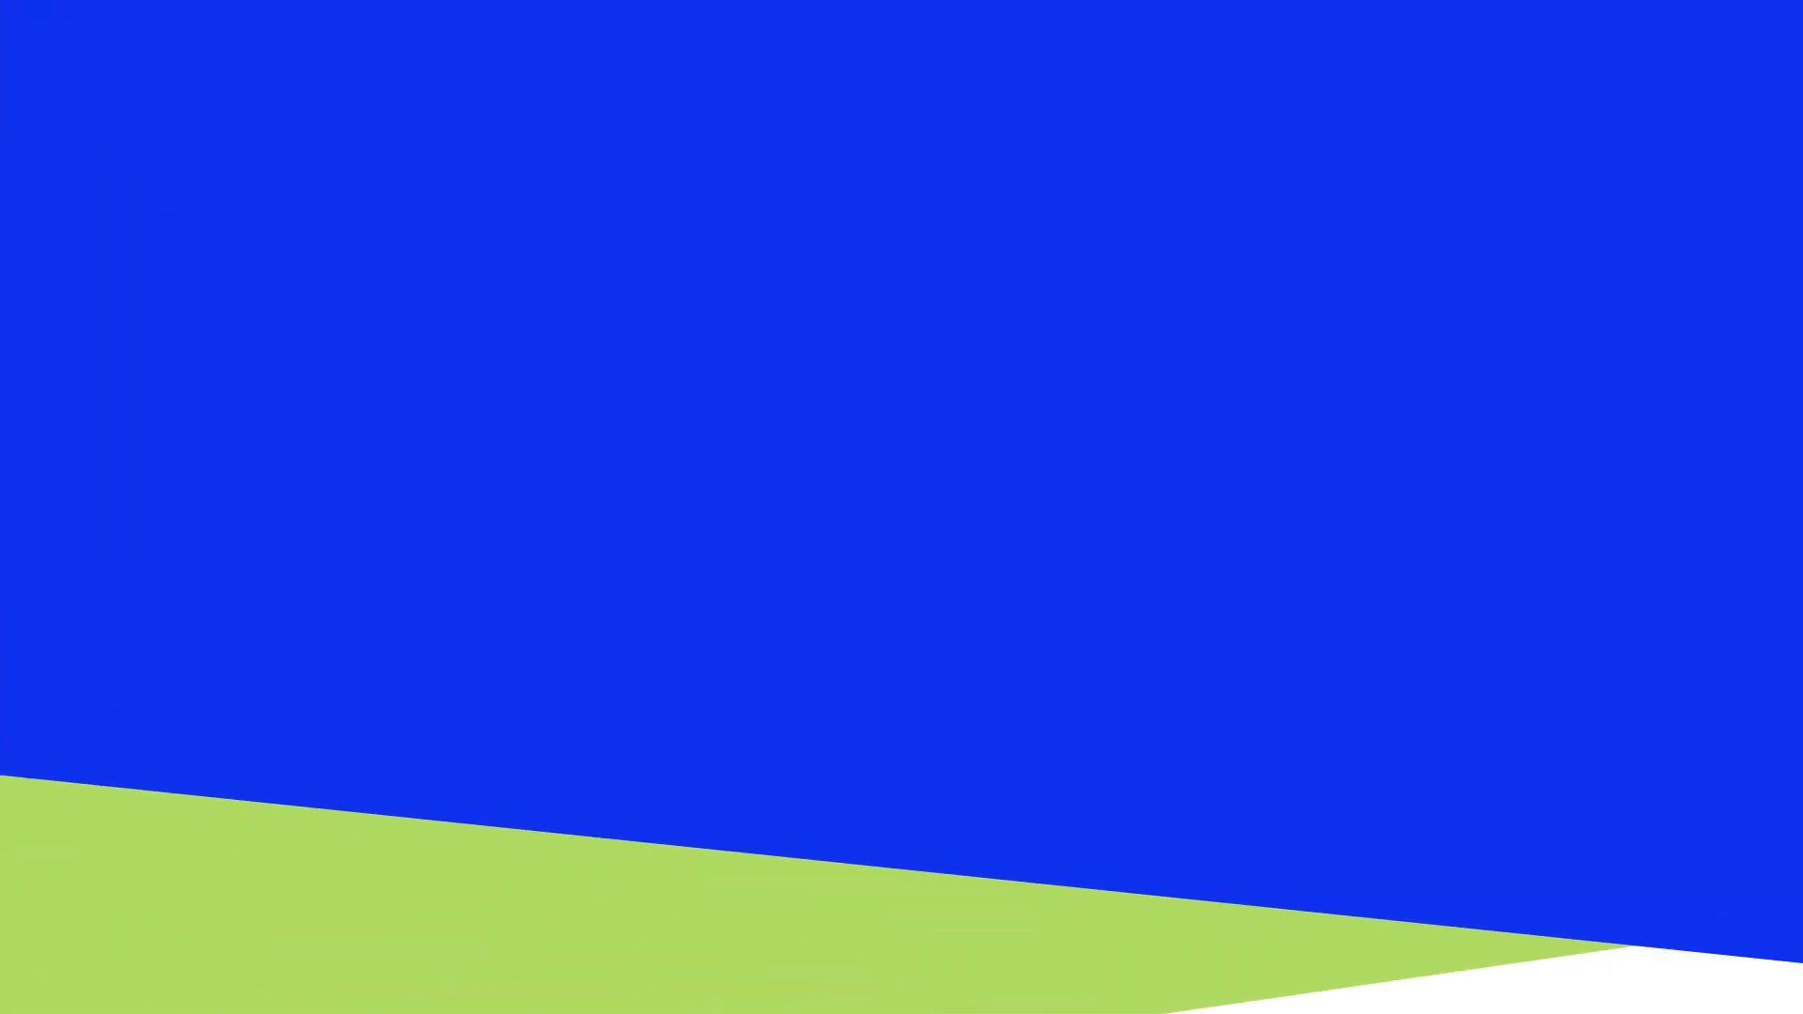